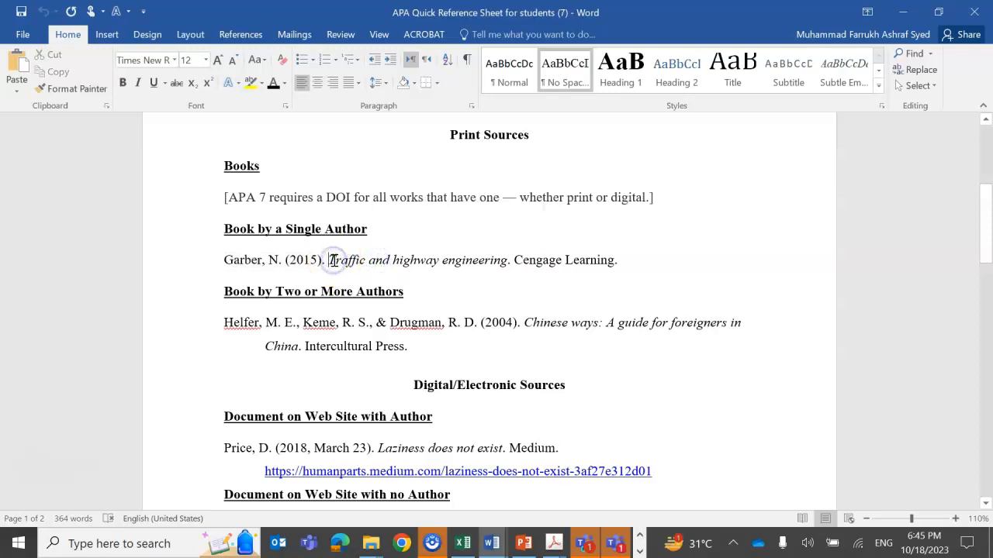
Examine the publisher in the single-author book reference and the author names and ampersand in the "Book by Two or More Authors" reference.
{"action": "left_click", "coordinate": [528, 286]}
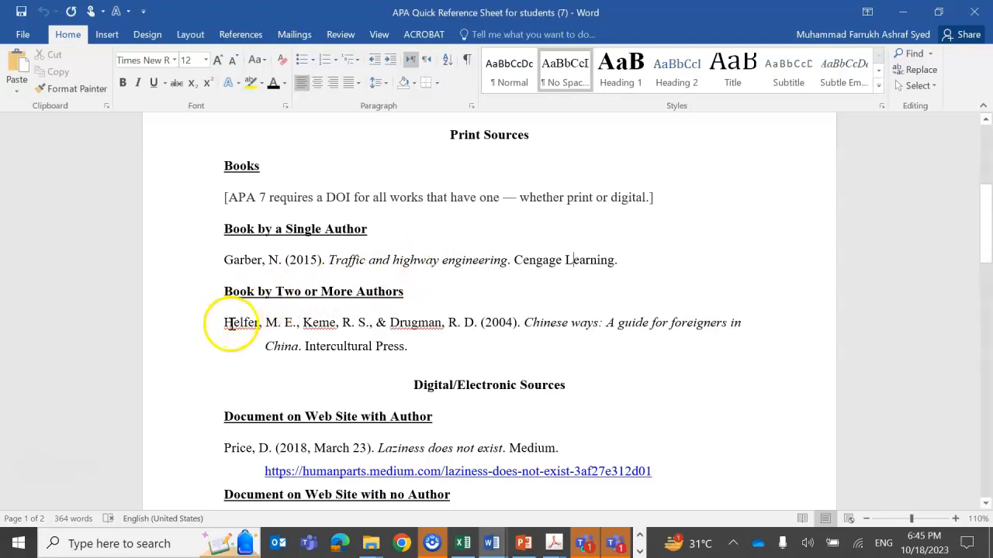
{"action": "left_click_drag", "start_coordinate": [229, 325], "coordinate": [298, 325]}
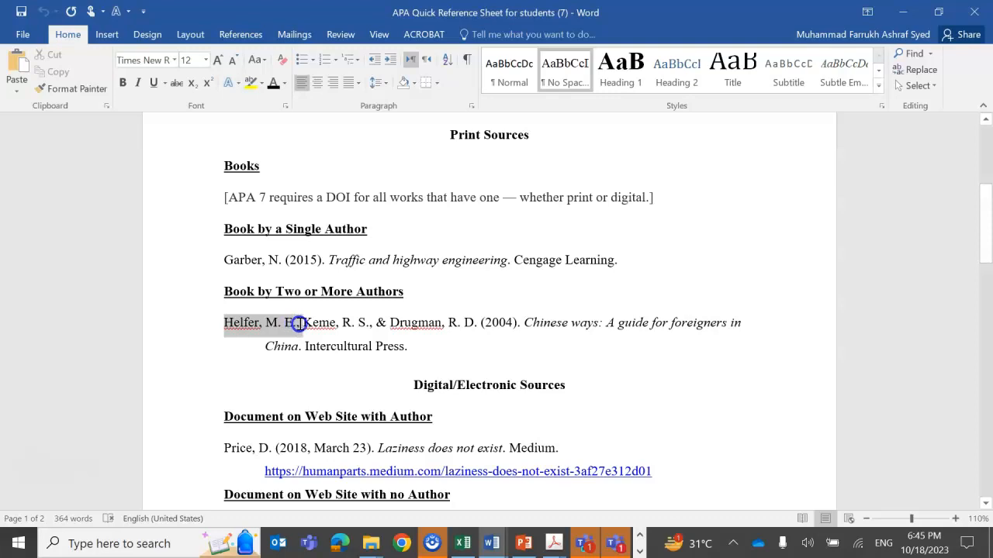
{"action": "left_click_drag", "start_coordinate": [299, 324], "coordinate": [362, 324]}
{"action": "left_click", "coordinate": [299, 325]}
{"action": "left_click", "coordinate": [392, 325]}
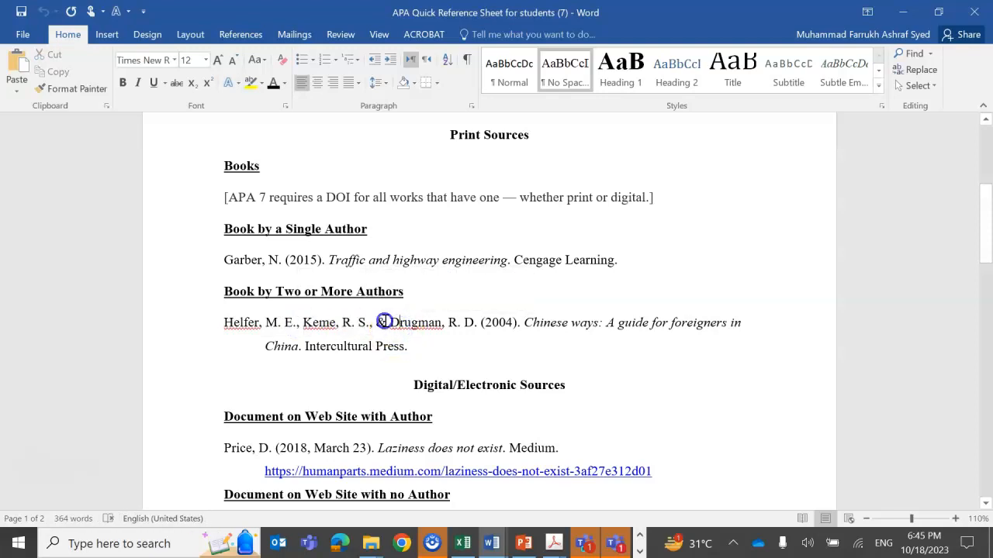
{"action": "left_click_drag", "start_coordinate": [384, 322], "coordinate": [381, 321]}
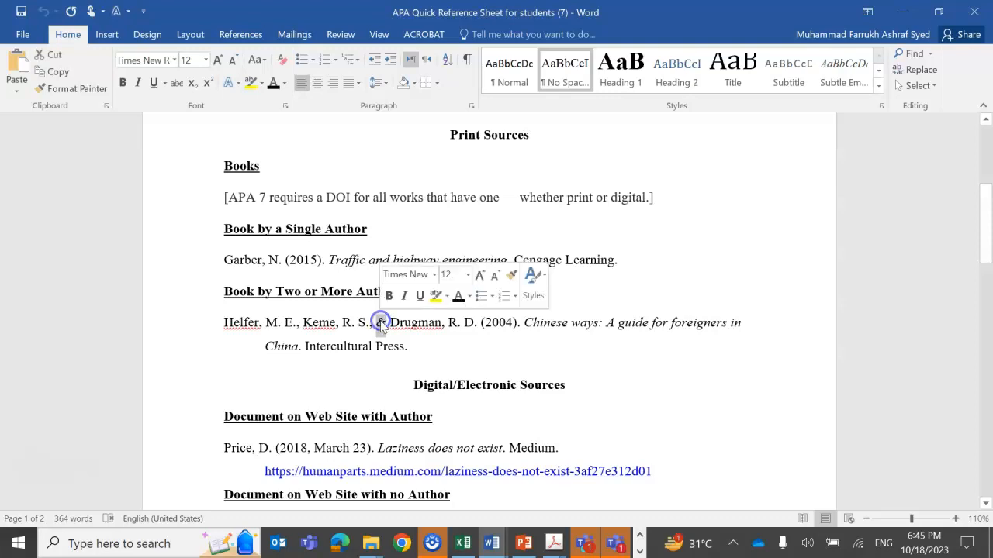
{"action": "left_click", "coordinate": [457, 354]}
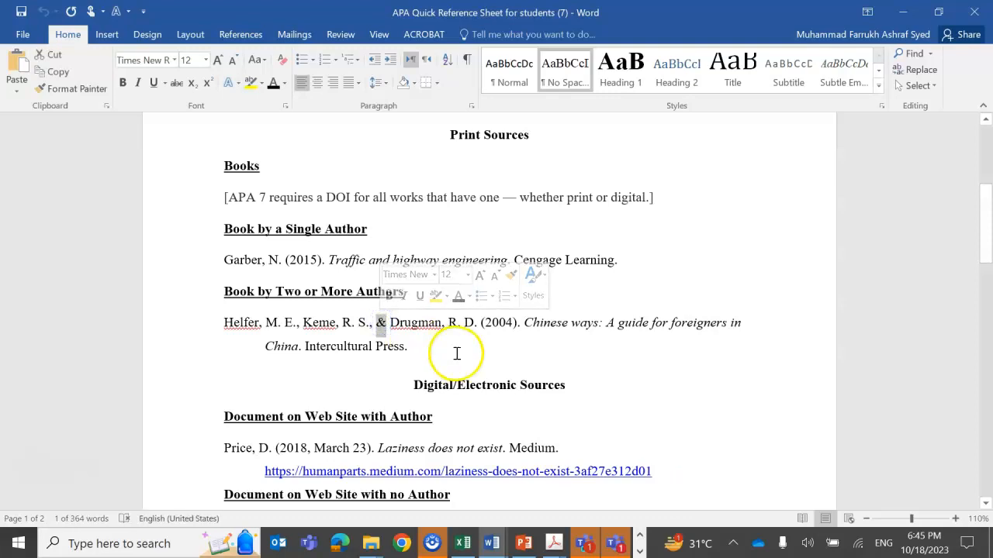
{"action": "left_click", "coordinate": [457, 353]}
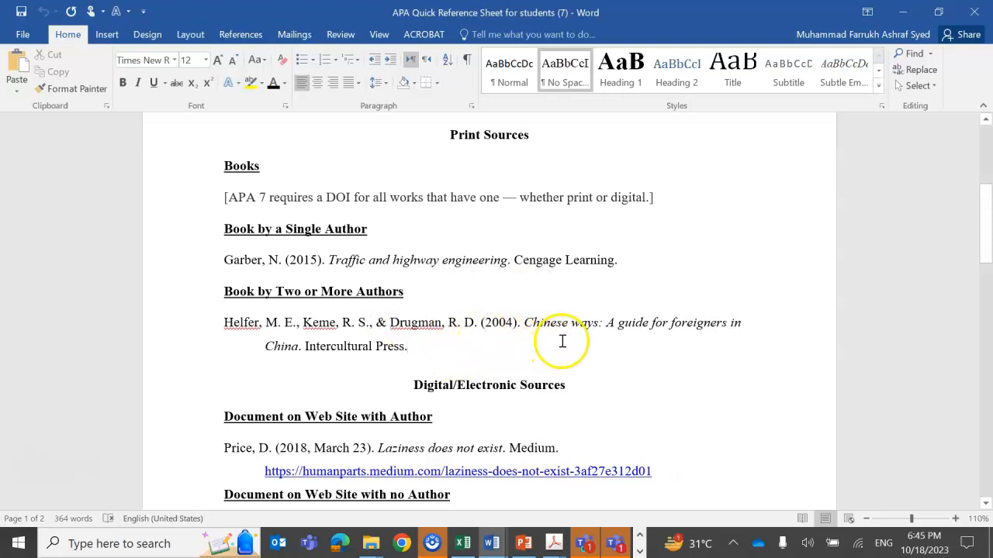
Examine the italics and capitalization of the book titles, selecting "Chinese ways: A guide for foreigners in China" in the multi-author reference.
{"action": "left_click", "coordinate": [429, 260]}
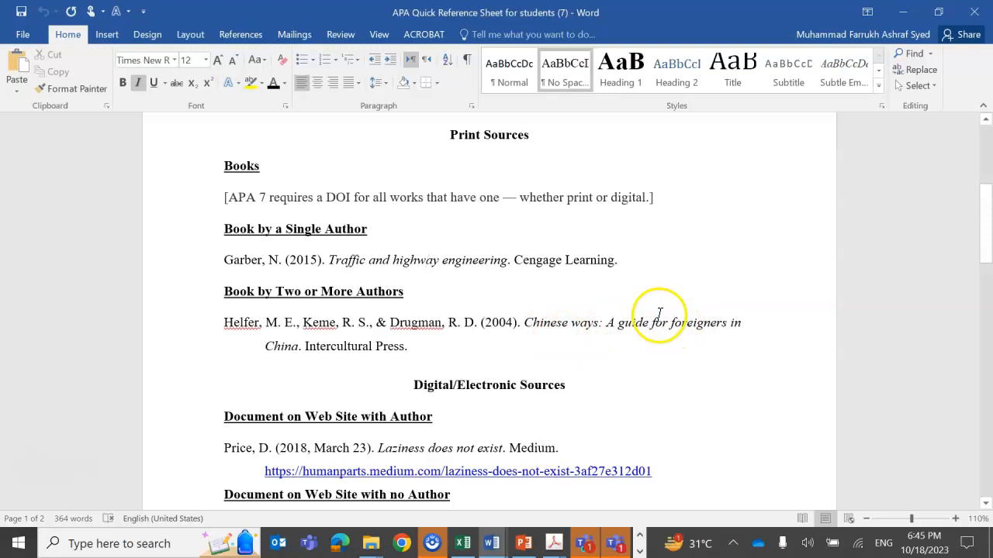
{"action": "left_click", "coordinate": [528, 325]}
{"action": "left_click", "coordinate": [534, 326]}
{"action": "left_click", "coordinate": [603, 329]}
{"action": "left_click", "coordinate": [609, 328]}
{"action": "left_click", "coordinate": [618, 329]}
{"action": "left_click", "coordinate": [618, 328]}
{"action": "left_click_drag", "start_coordinate": [523, 322], "coordinate": [305, 349]}
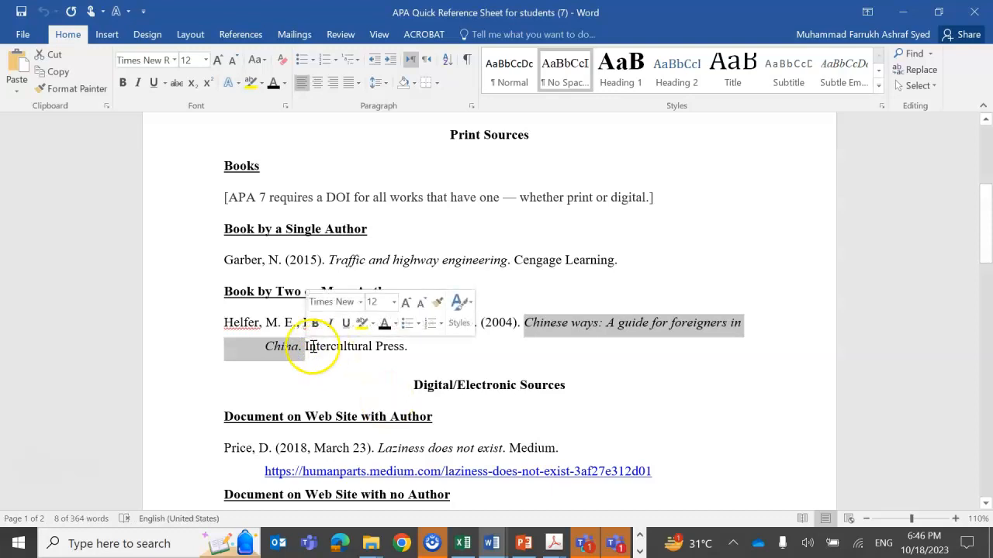
Examine the publisher "Intercultural Press" at the end of the multi-author book reference.
{"action": "left_click", "coordinate": [355, 379]}
{"action": "left_click", "coordinate": [307, 349]}
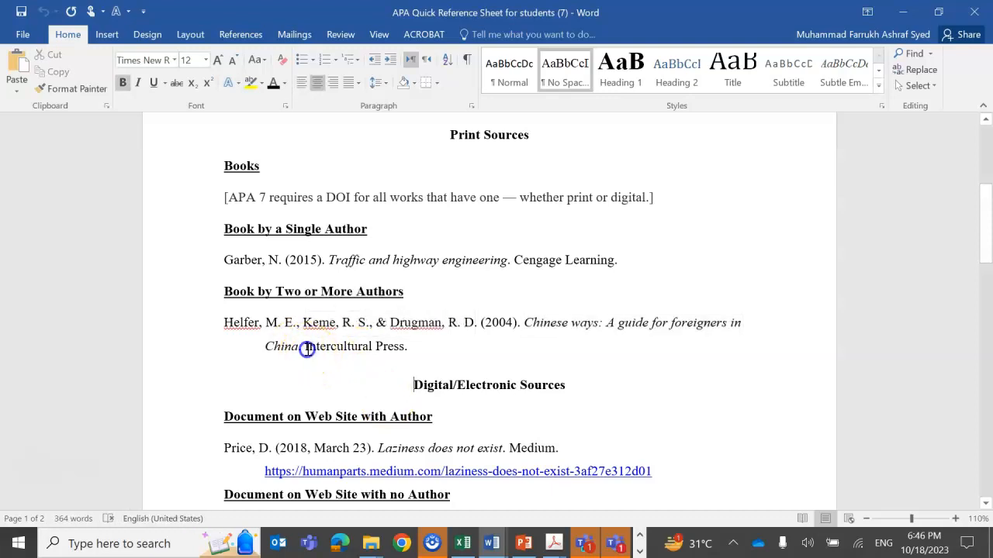
{"action": "left_click", "coordinate": [390, 348]}
{"action": "left_click", "coordinate": [410, 350]}
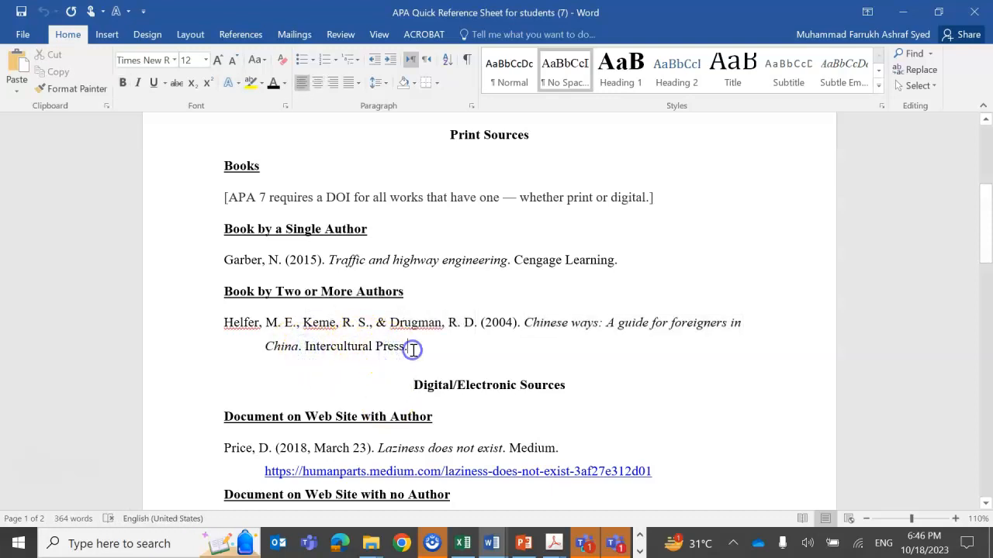
Examine the sample reference under E-Books, from its authors, title and publisher to its DOI link.
{"action": "scroll", "coordinate": [485, 354], "scroll_direction": "down", "scroll_amount": 15}
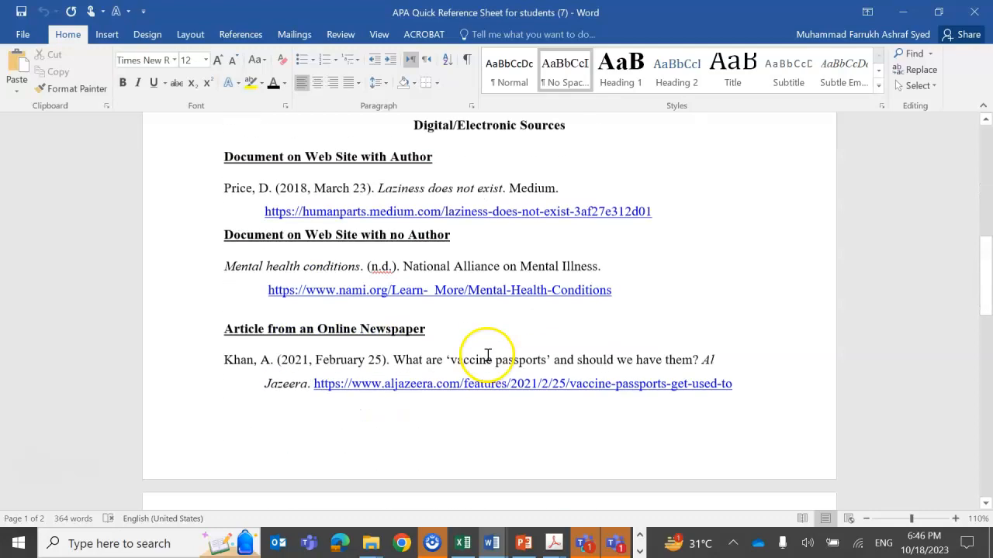
{"action": "scroll", "coordinate": [488, 356], "scroll_direction": "up", "scroll_amount": 10}
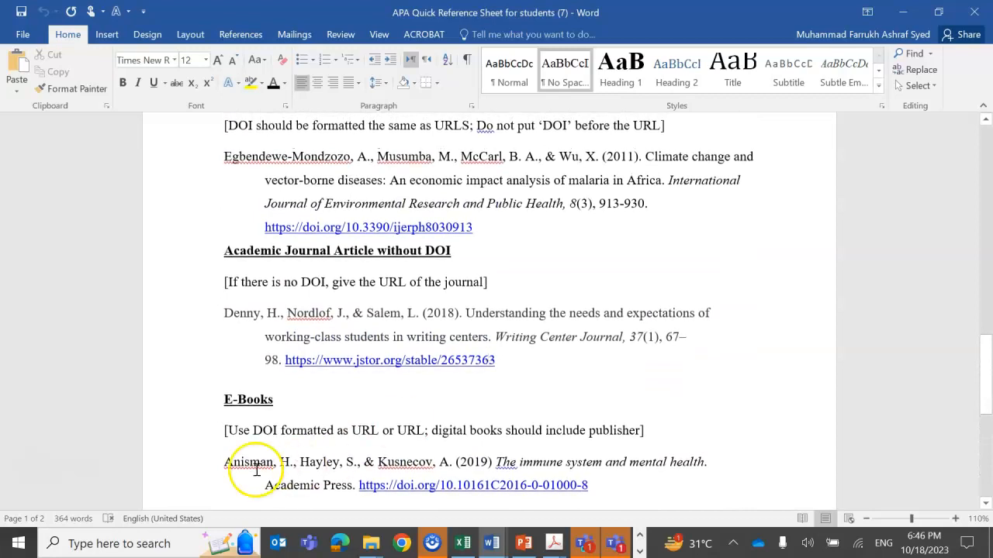
{"action": "left_click_drag", "start_coordinate": [222, 469], "coordinate": [357, 487]}
{"action": "left_click", "coordinate": [361, 489]}
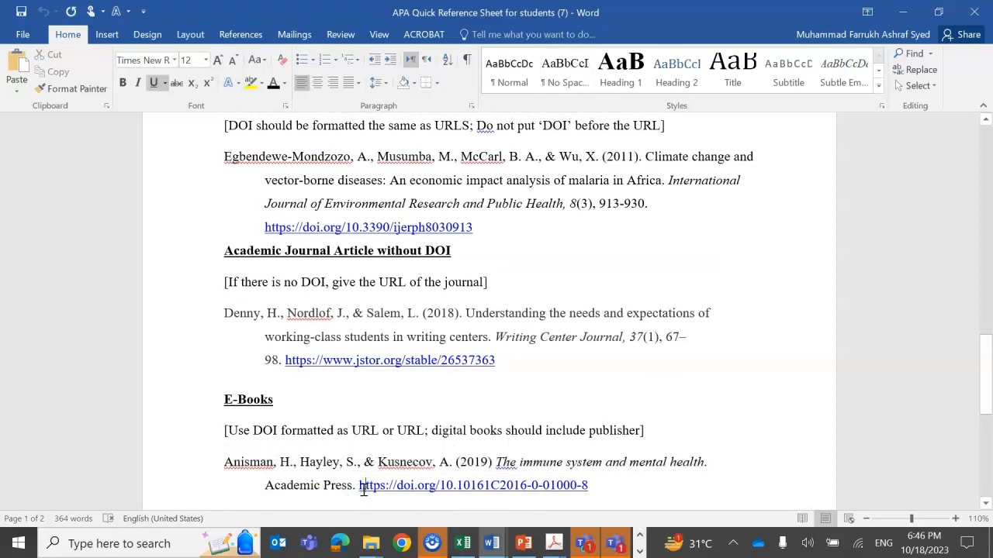
{"action": "left_click", "coordinate": [593, 487]}
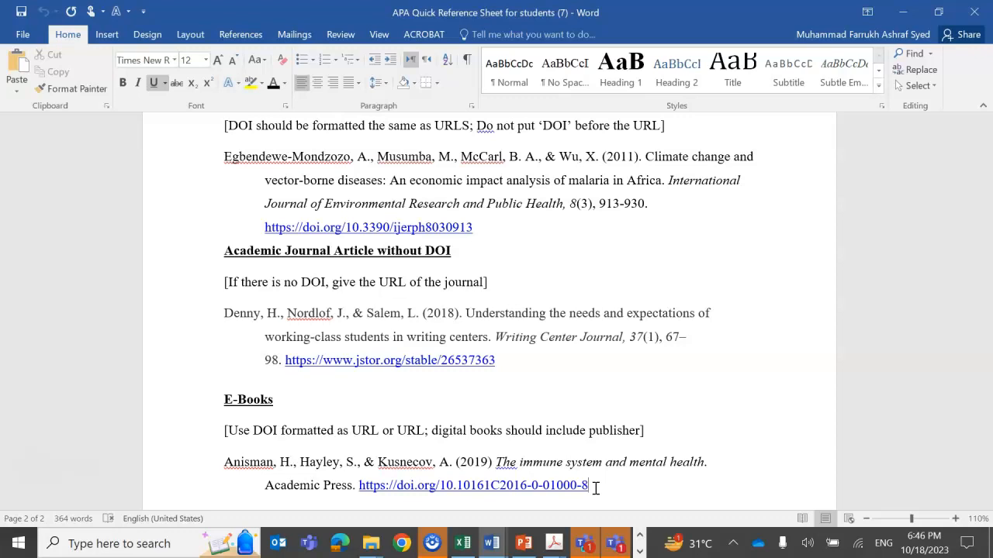
Review the print and digital source examples, ending at the Academic Journal Article with DOI section.
{"action": "scroll", "coordinate": [596, 487], "scroll_direction": "up", "scroll_amount": 20}
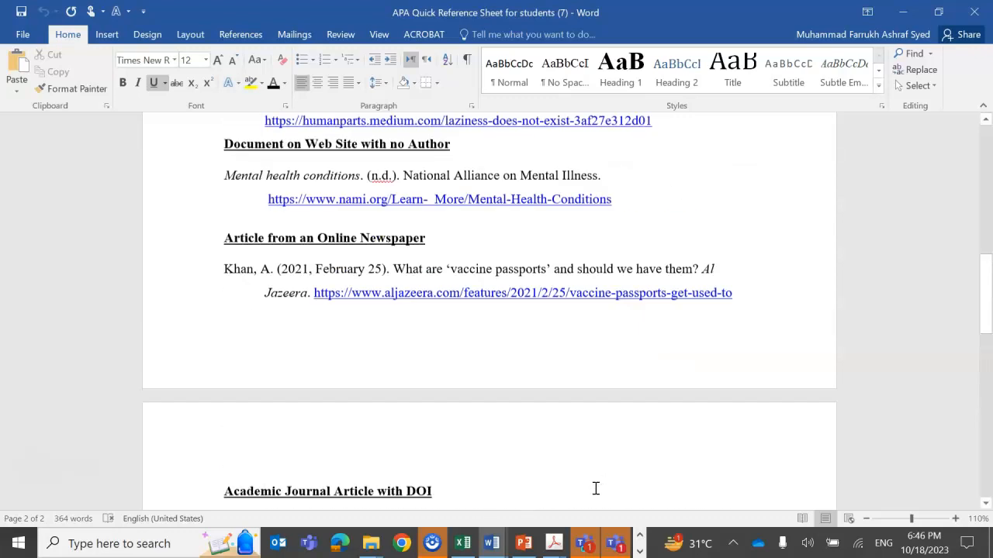
{"action": "scroll", "coordinate": [595, 487], "scroll_direction": "down", "scroll_amount": 3}
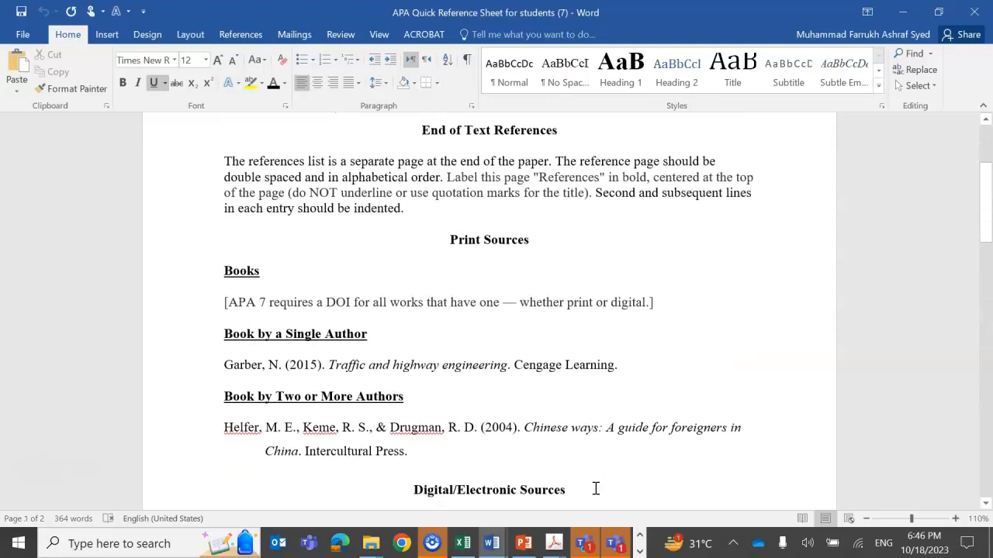
{"action": "scroll", "coordinate": [596, 489], "scroll_direction": "down", "scroll_amount": 7}
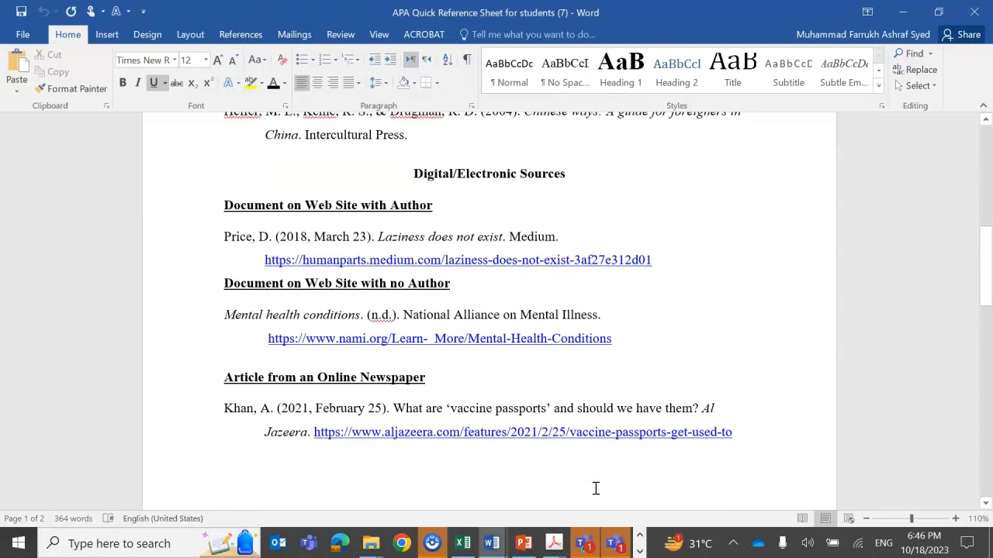
{"action": "scroll", "coordinate": [596, 489], "scroll_direction": "down", "scroll_amount": 9}
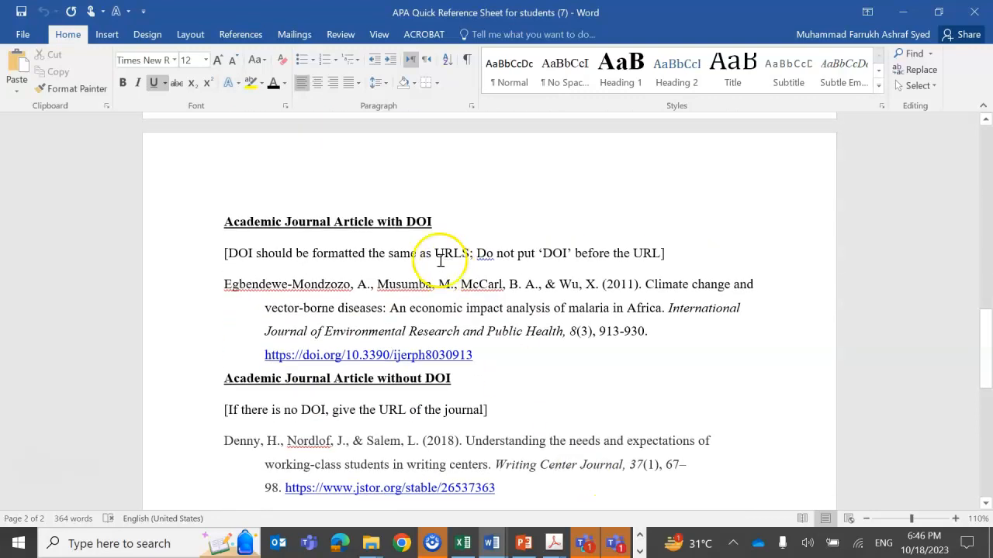
Switch to the APA End-Of-Text References presentation in PowerPoint and review the "Book by two or more authors" and "Article in a scholarly journal" slides.
{"action": "left_click", "coordinate": [524, 543]}
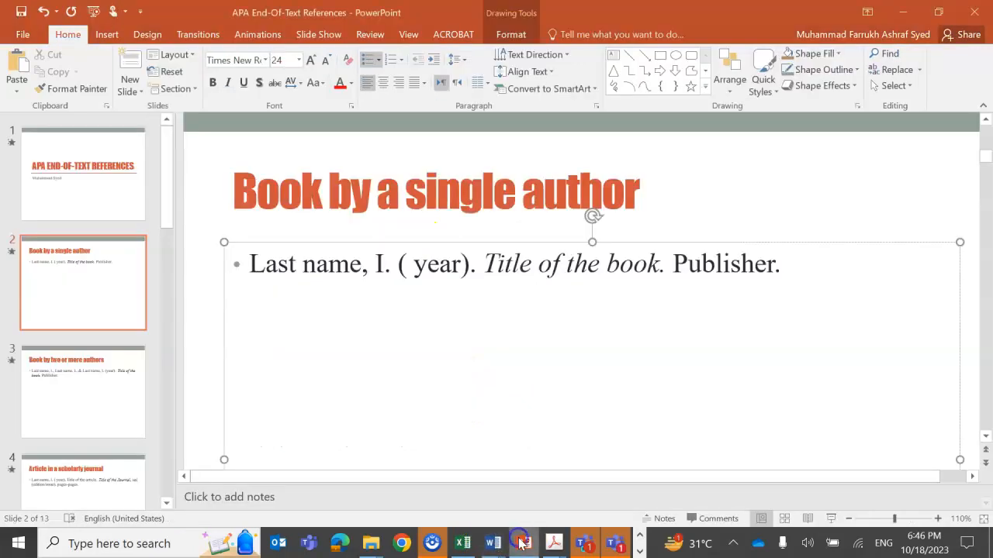
{"action": "left_click", "coordinate": [89, 380]}
{"action": "scroll", "coordinate": [88, 437], "scroll_direction": "down", "scroll_amount": 2}
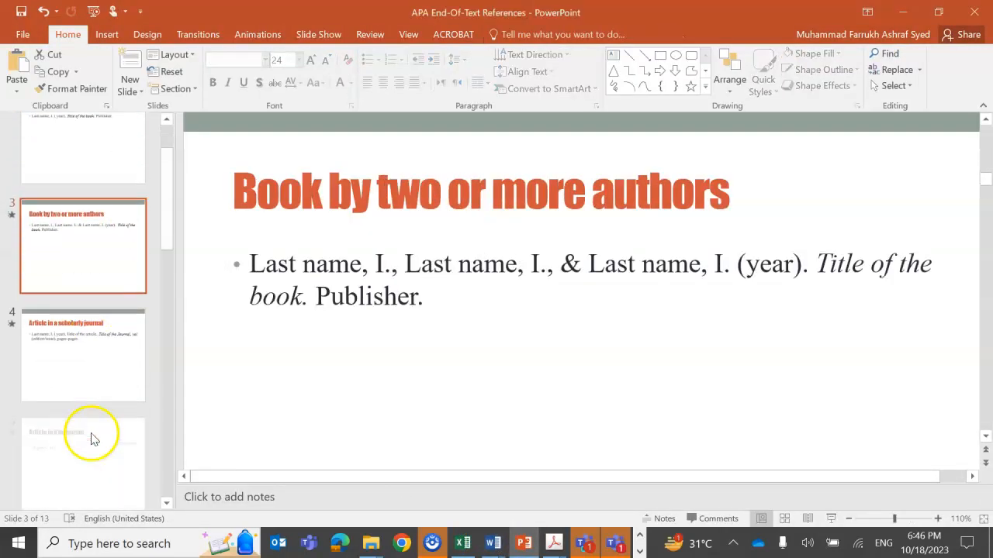
{"action": "left_click", "coordinate": [87, 332]}
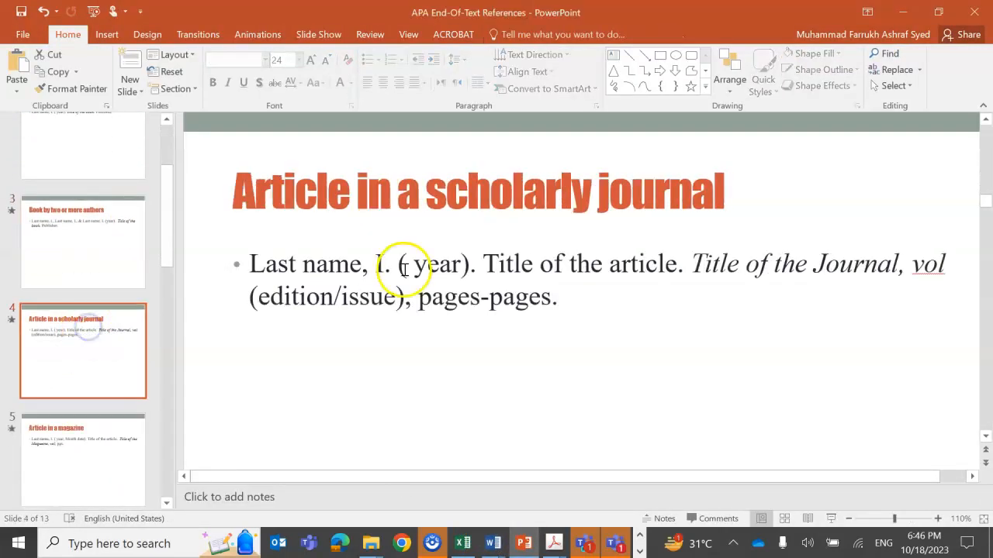
{"action": "left_click", "coordinate": [426, 338]}
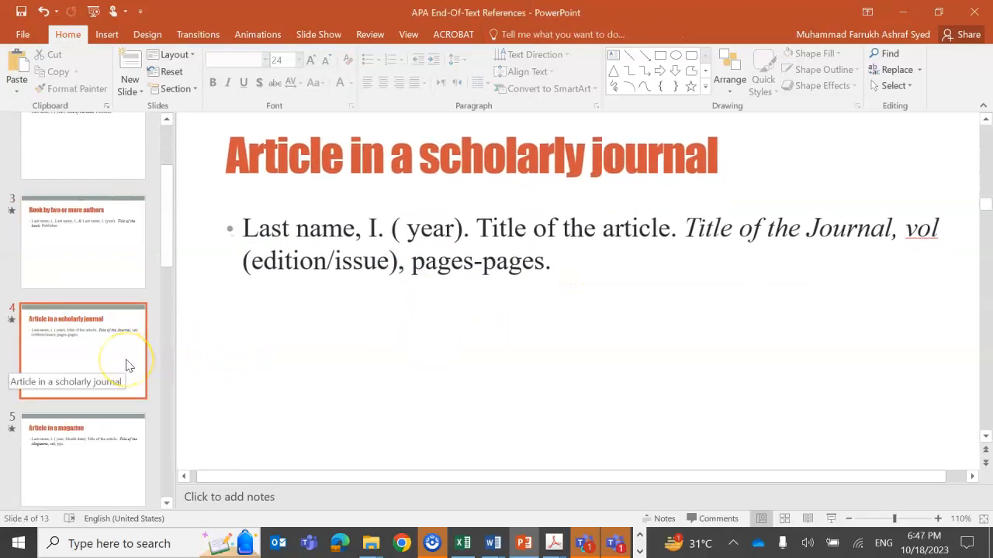
Compare the slides on articles from a library database with DOI and without DOI, finishing on the one with DOI.
{"action": "scroll", "coordinate": [129, 366], "scroll_direction": "down", "scroll_amount": 5}
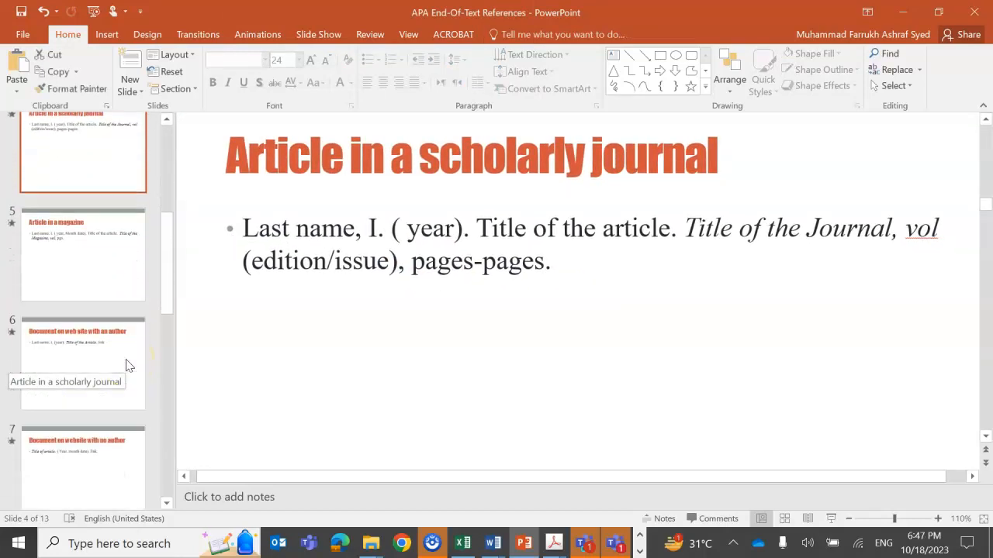
{"action": "scroll", "coordinate": [129, 366], "scroll_direction": "down", "scroll_amount": 1}
{"action": "scroll", "coordinate": [129, 366], "scroll_direction": "down", "scroll_amount": 5}
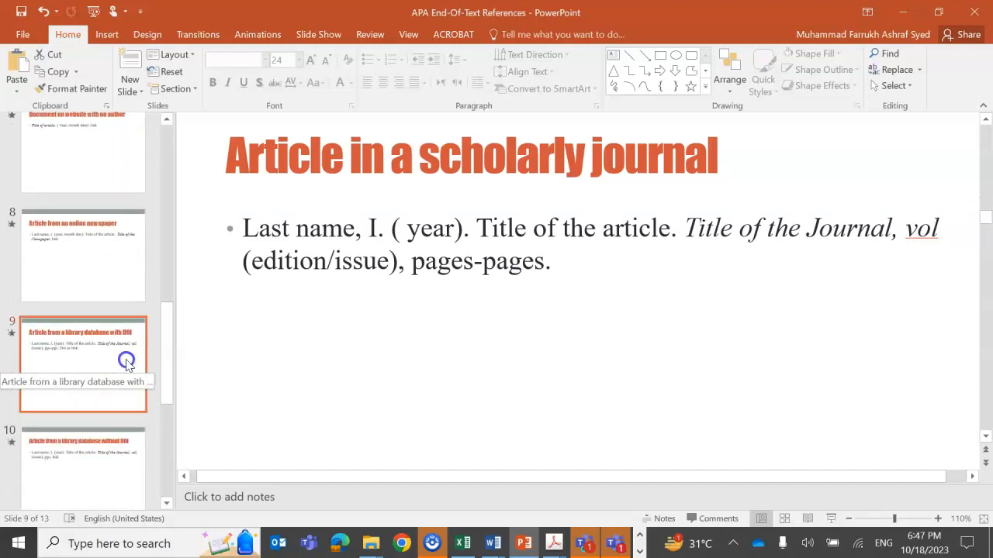
{"action": "left_click", "coordinate": [128, 366]}
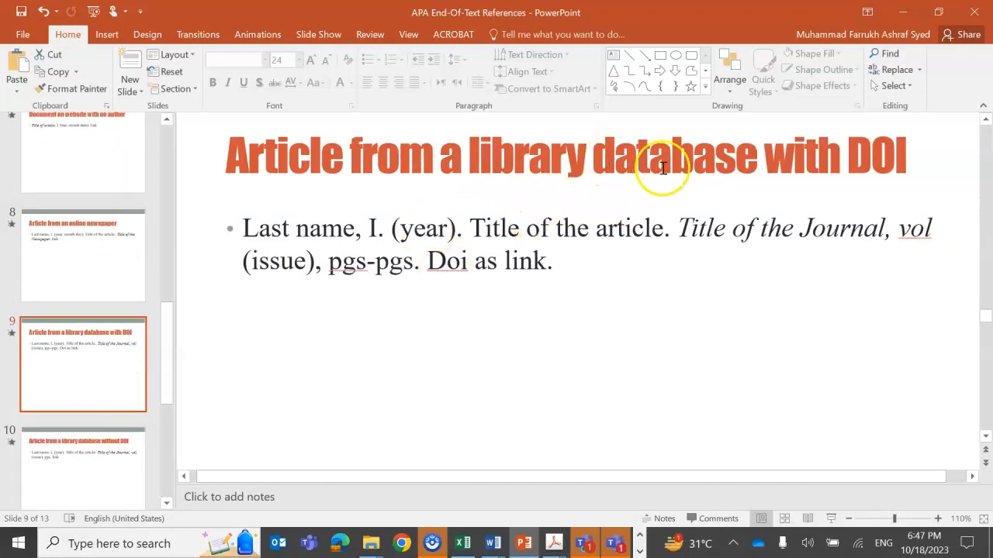
{"action": "left_click", "coordinate": [103, 458]}
{"action": "scroll", "coordinate": [103, 458], "scroll_direction": "down", "scroll_amount": 2}
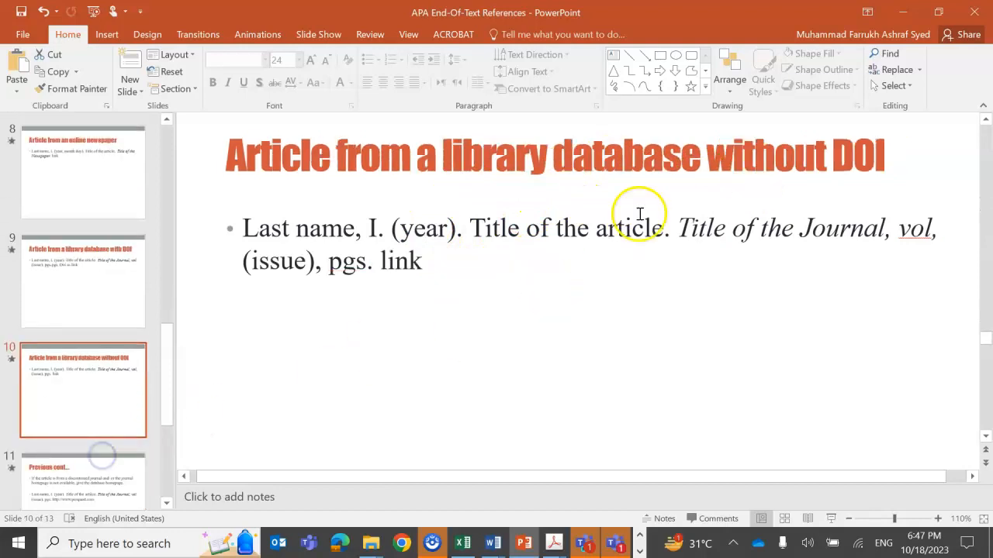
{"action": "left_click", "coordinate": [124, 299]}
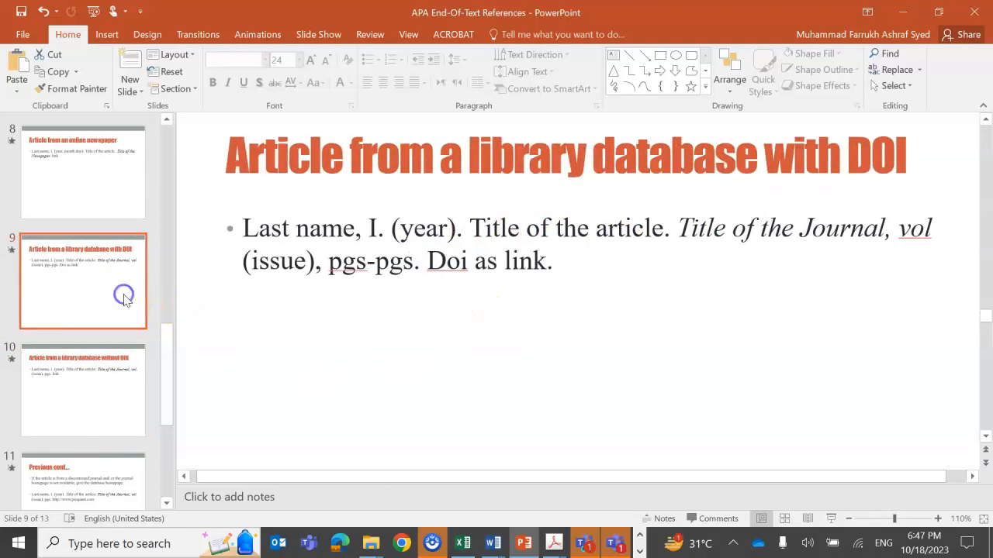
Switch to the APA Quick Reference Sheet in Word and examine the DOI link in the journal article reference by selecting it.
{"action": "mouse_move", "coordinate": [490, 547]}
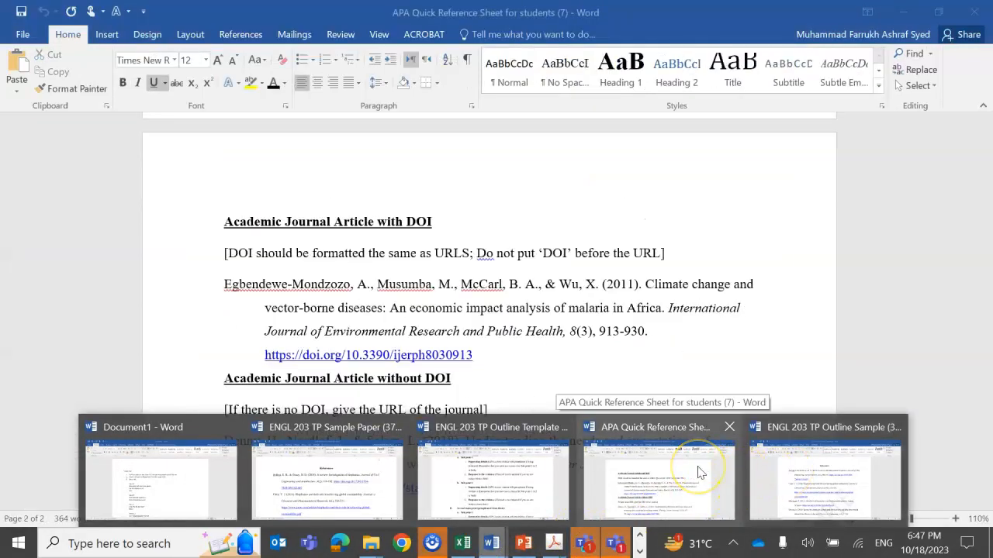
{"action": "left_click", "coordinate": [698, 471]}
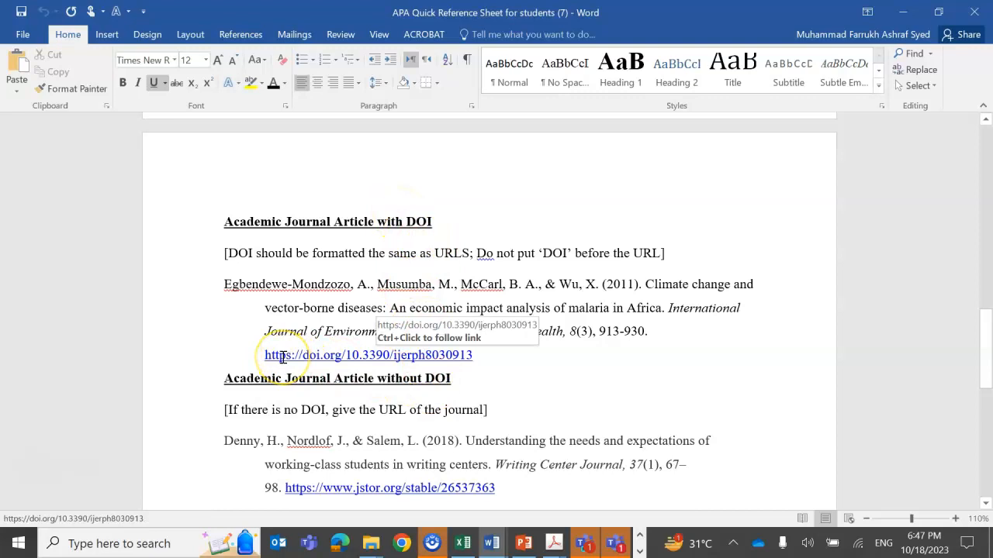
{"action": "left_click", "coordinate": [477, 357]}
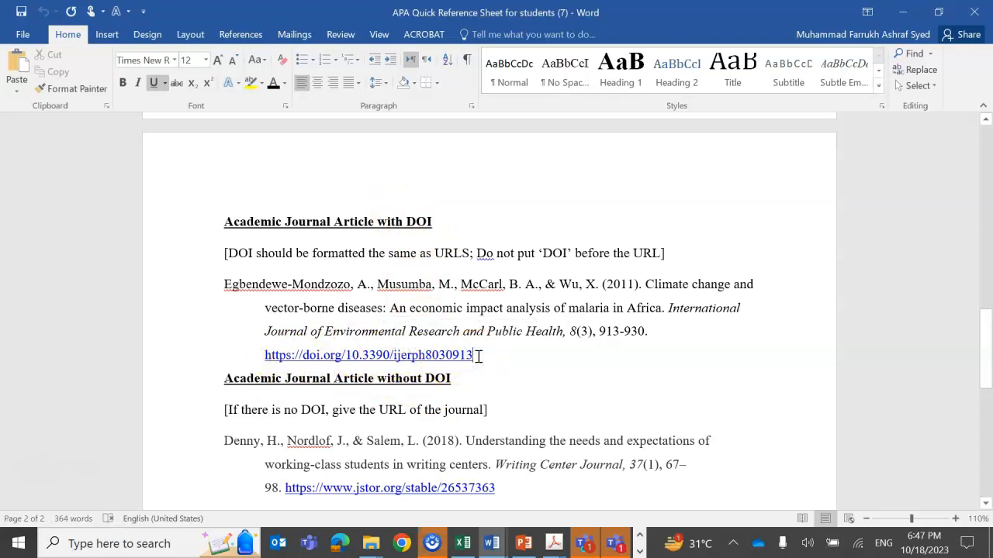
{"action": "left_click_drag", "start_coordinate": [478, 357], "coordinate": [262, 360]}
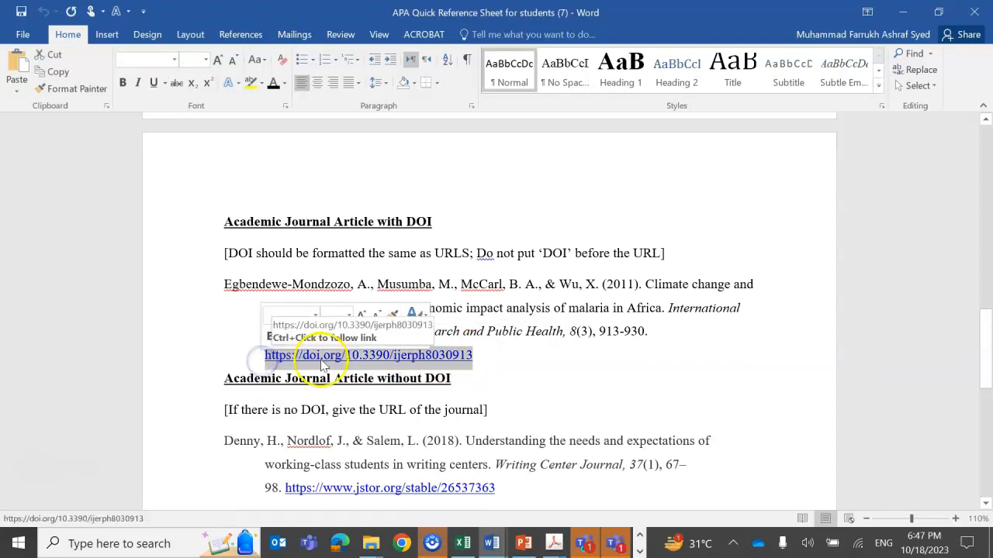
{"action": "left_click", "coordinate": [511, 369]}
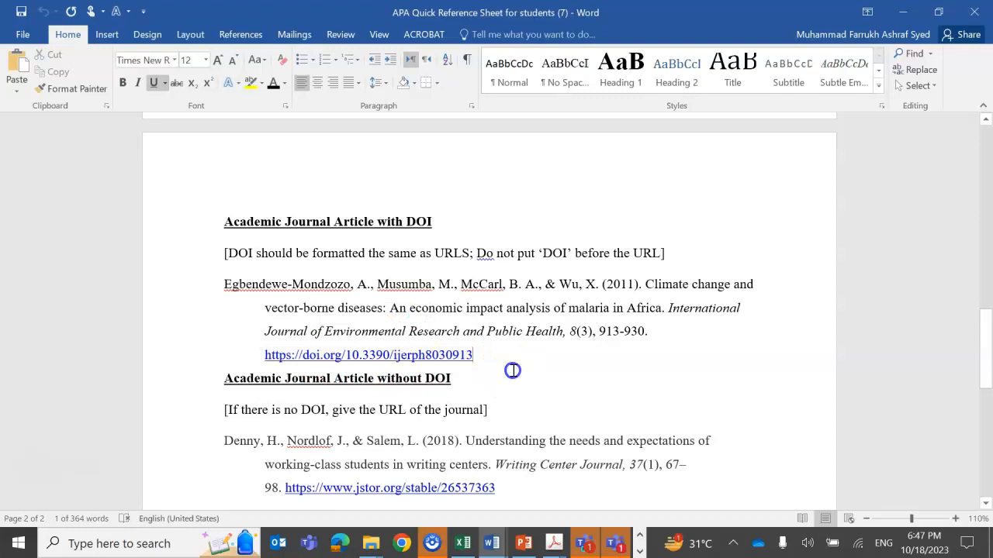
Compare the journal article references with and without DOI, and return to the DOI article slide in PowerPoint.
{"action": "scroll", "coordinate": [512, 370], "scroll_direction": "down", "scroll_amount": 1}
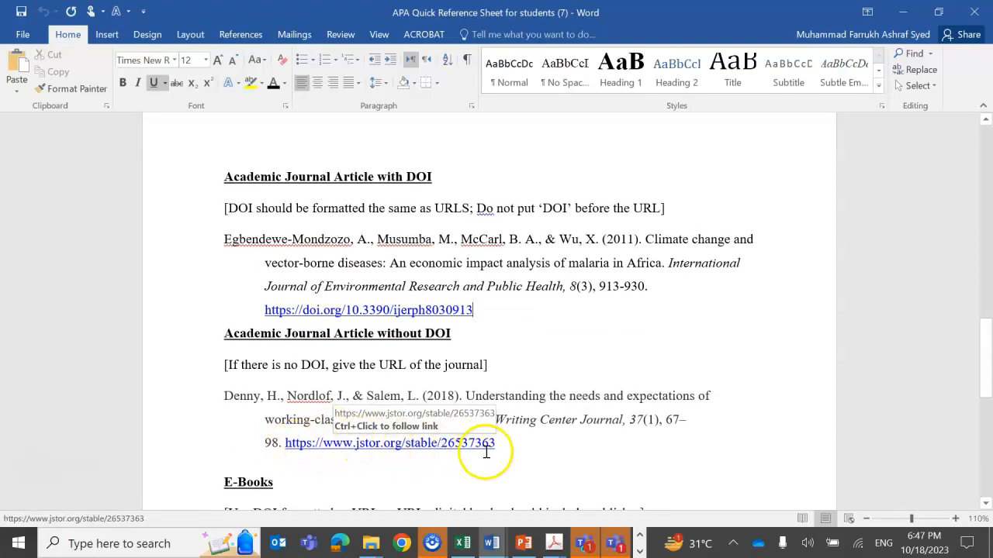
{"action": "scroll", "coordinate": [504, 449], "scroll_direction": "up", "scroll_amount": 2}
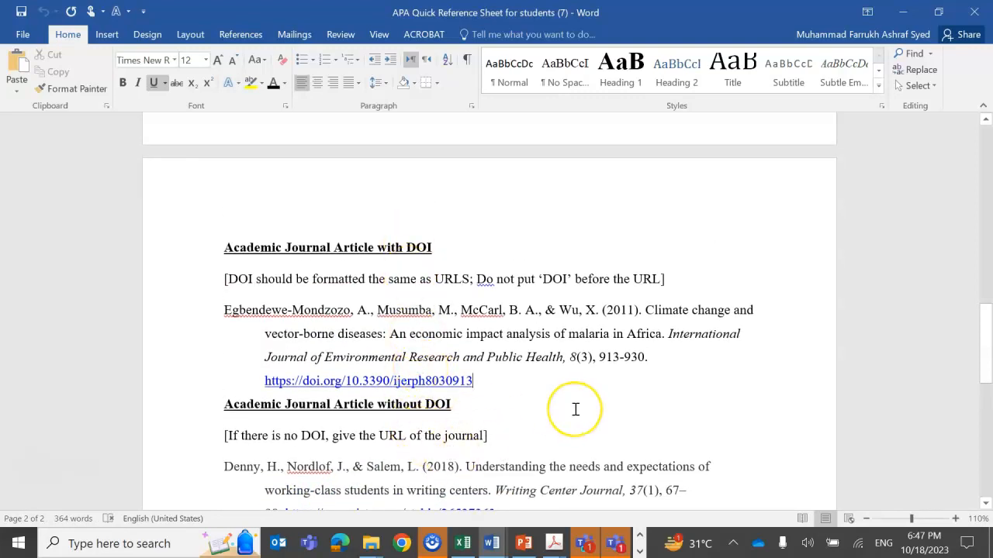
{"action": "scroll", "coordinate": [574, 410], "scroll_direction": "down", "scroll_amount": 1}
{"action": "left_click", "coordinate": [526, 543]}
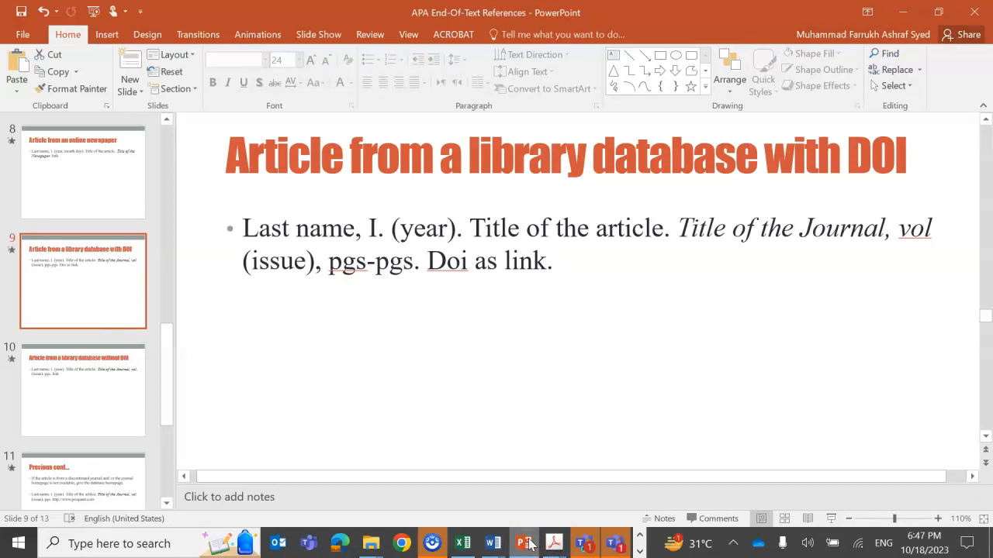
Examine the format on the "Article from a library database with DOI" slide, from author, year and article title to journal title.
{"action": "left_click", "coordinate": [545, 390]}
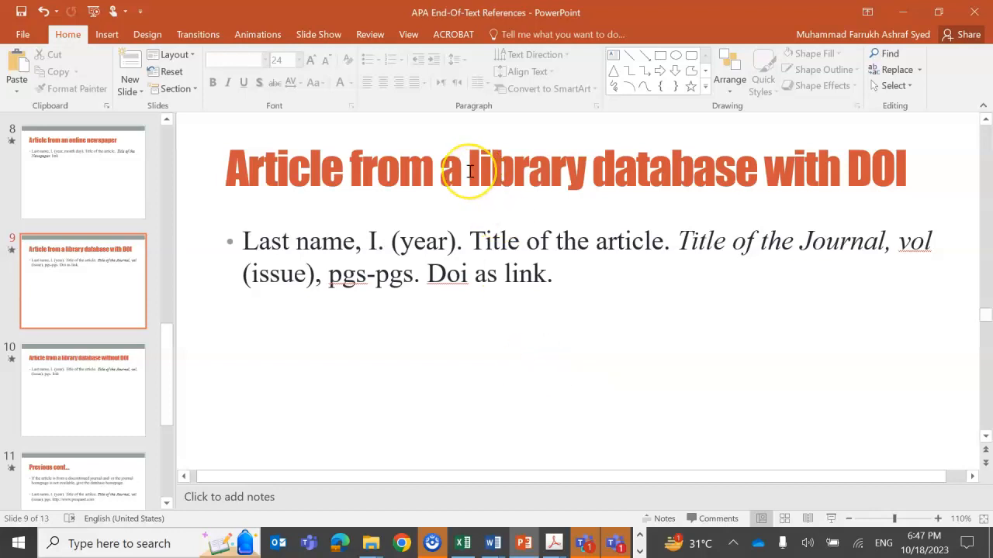
{"action": "mouse_move", "coordinate": [241, 243]}
{"action": "left_mouse_down"}
{"action": "mouse_move", "coordinate": [457, 245]}
{"action": "mouse_move", "coordinate": [541, 211]}
{"action": "mouse_move", "coordinate": [669, 249]}
{"action": "left_mouse_up"}
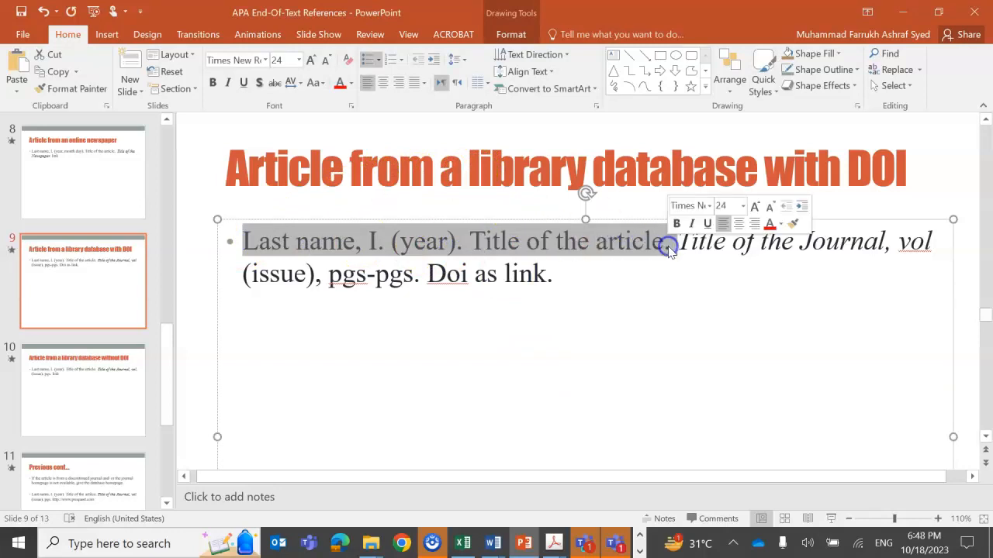
{"action": "left_click", "coordinate": [752, 268]}
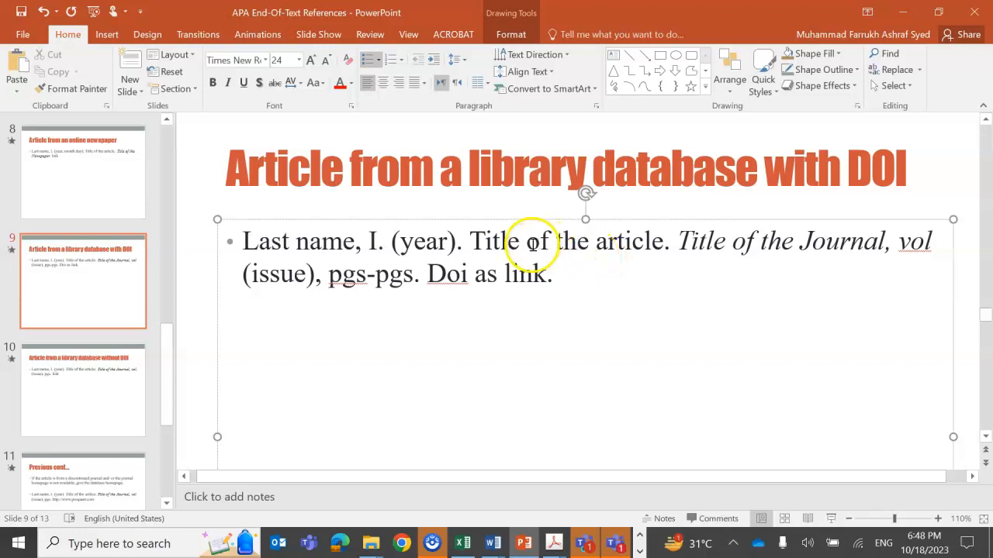
{"action": "left_click", "coordinate": [483, 242]}
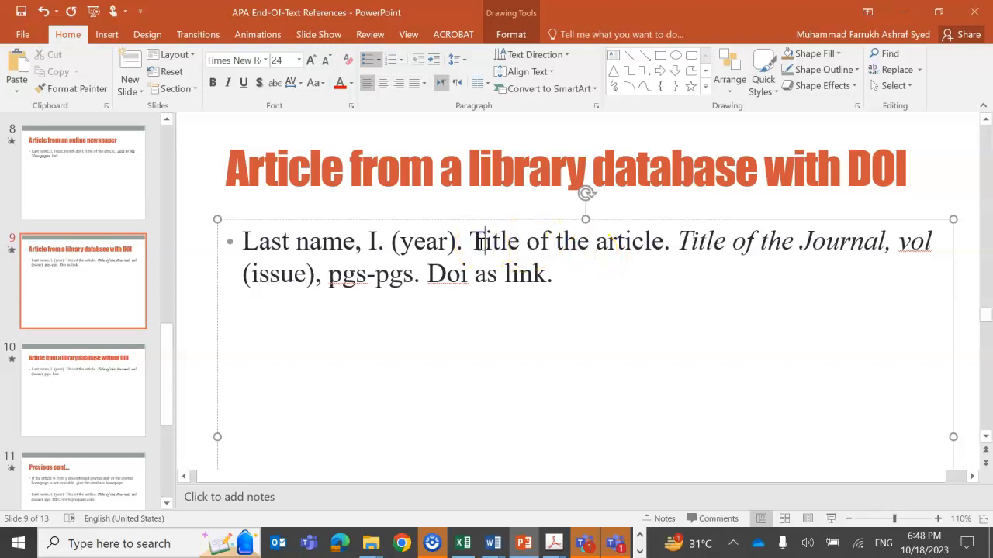
{"action": "left_click", "coordinate": [725, 236]}
{"action": "left_click", "coordinate": [554, 237]}
{"action": "left_click", "coordinate": [657, 245]}
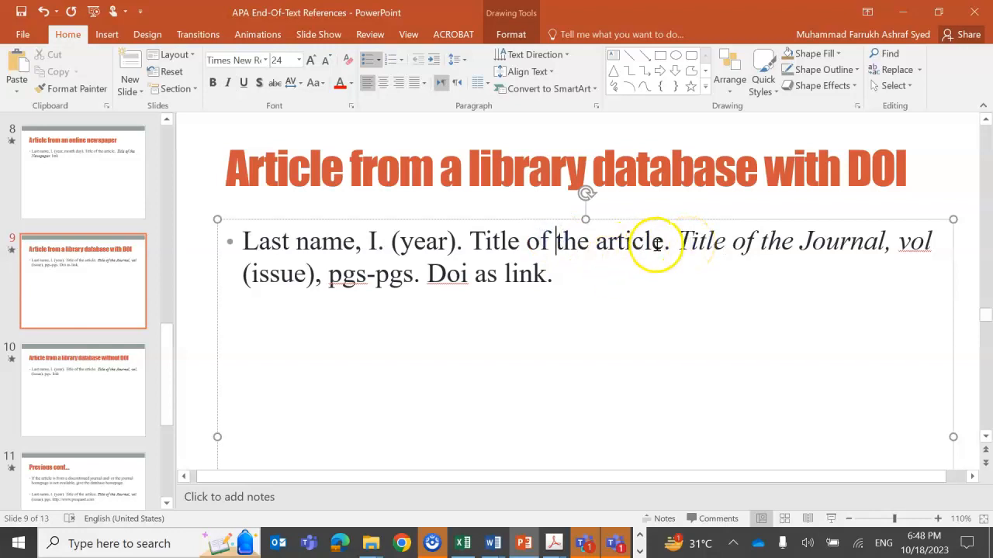
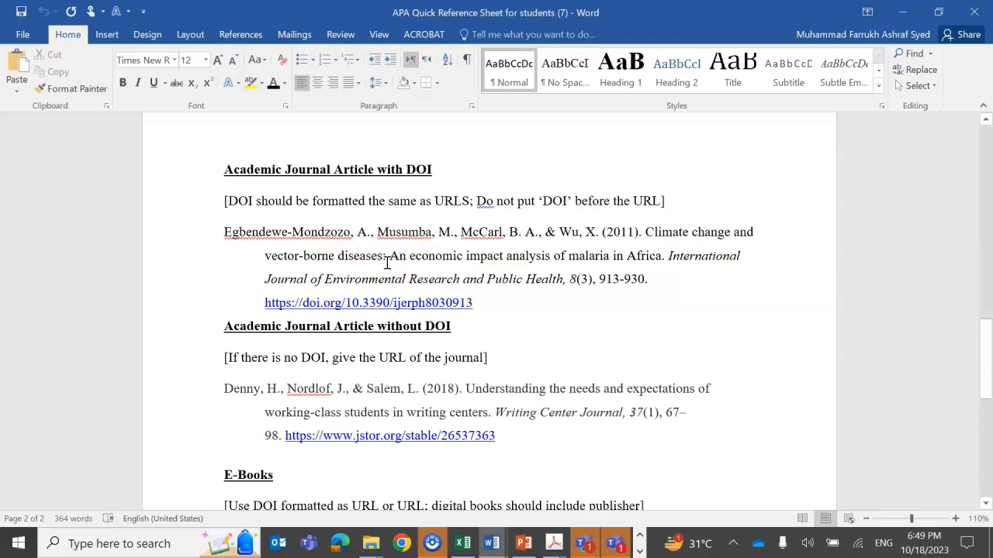
Examine the journal title, page range and DOI link of the "Academic Journal Article with DOI" reference in the quick reference sheet.
{"action": "left_click", "coordinate": [636, 258]}
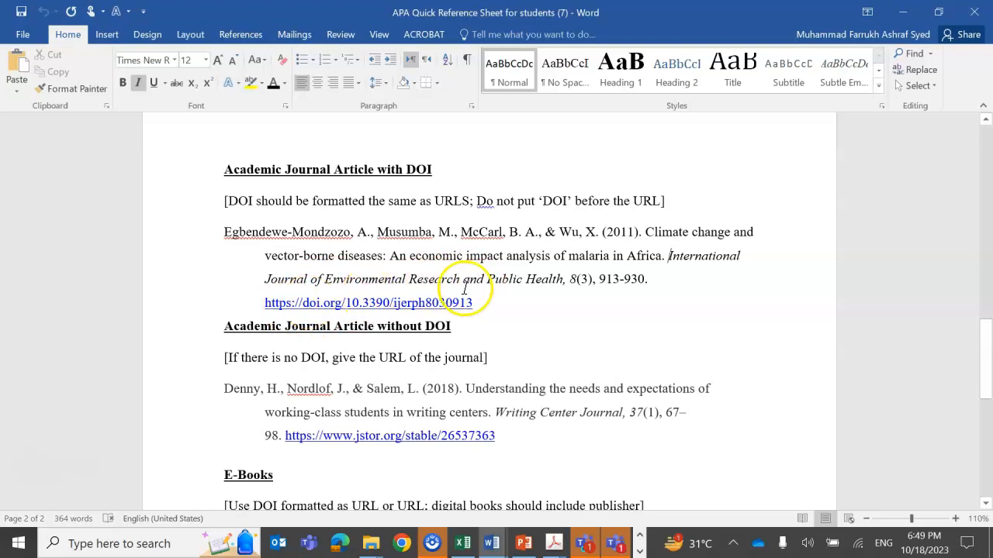
{"action": "left_click", "coordinate": [573, 281]}
{"action": "left_click", "coordinate": [569, 304]}
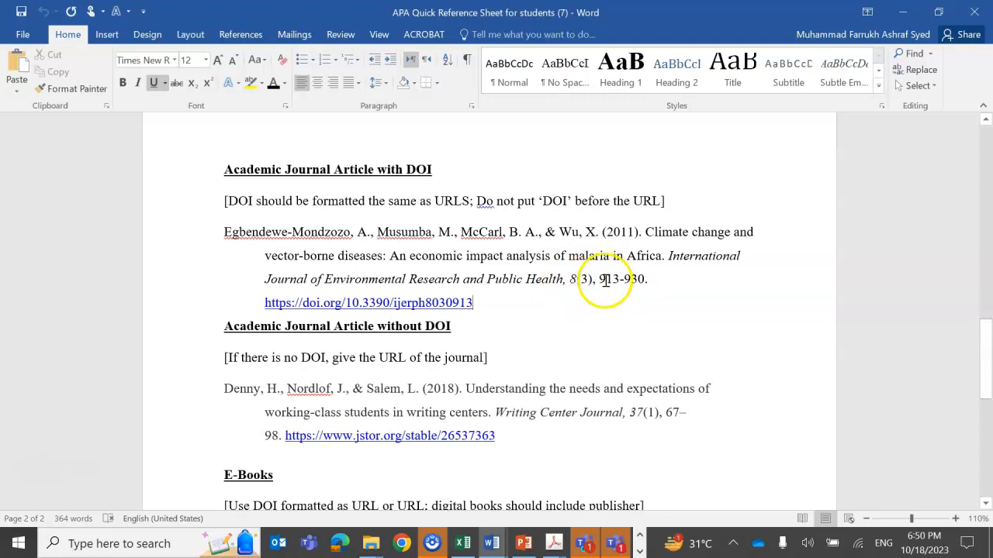
{"action": "left_click", "coordinate": [596, 284]}
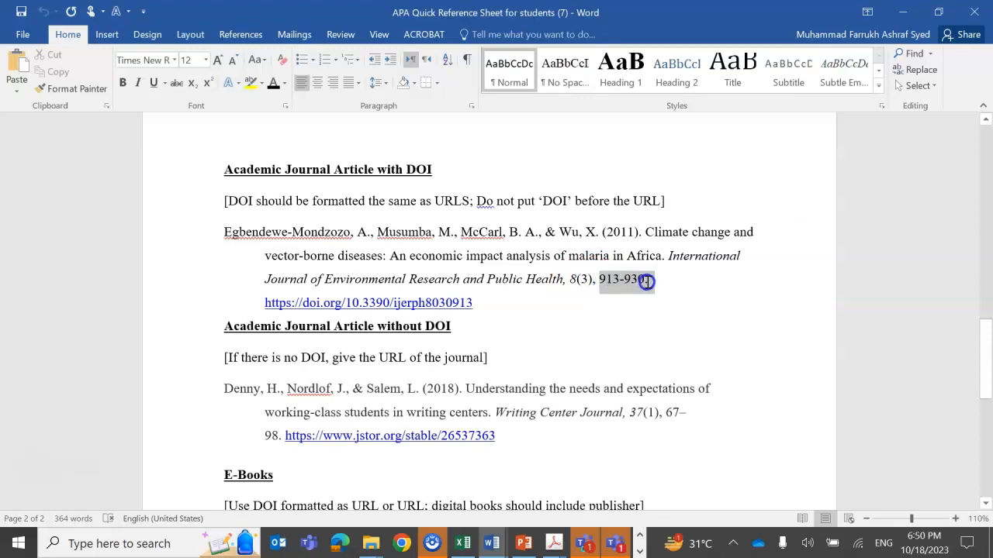
{"action": "left_click", "coordinate": [647, 282]}
{"action": "left_click", "coordinate": [470, 302]}
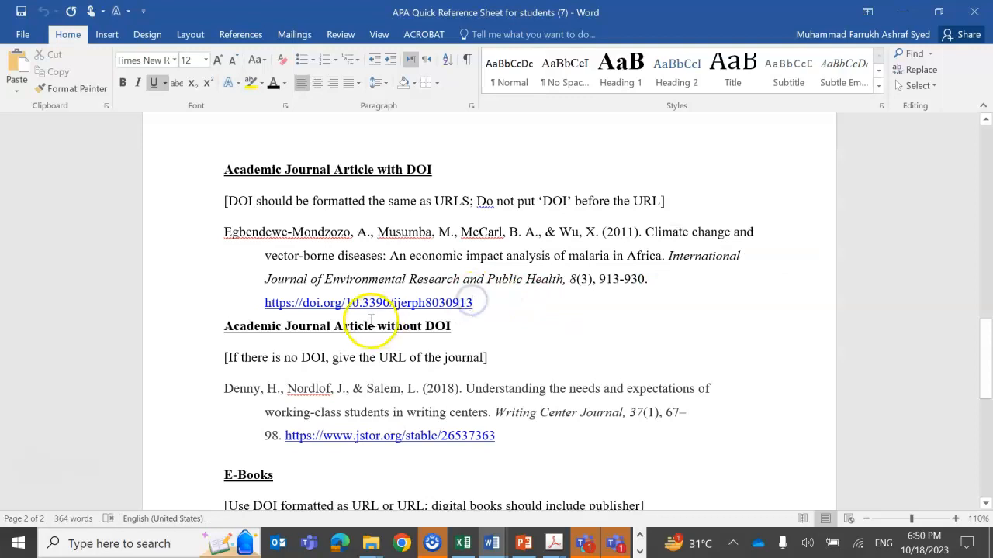
{"action": "scroll", "coordinate": [404, 446], "scroll_direction": "down", "scroll_amount": 1}
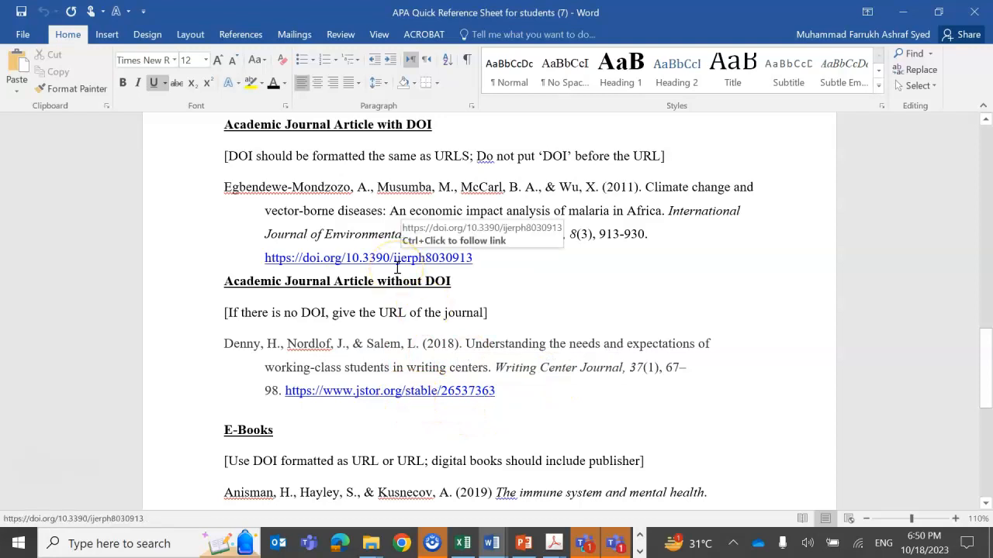
Switch to Chrome and open the Qatar University library website at library.qu.edu.qa.
{"action": "left_click", "coordinate": [394, 549]}
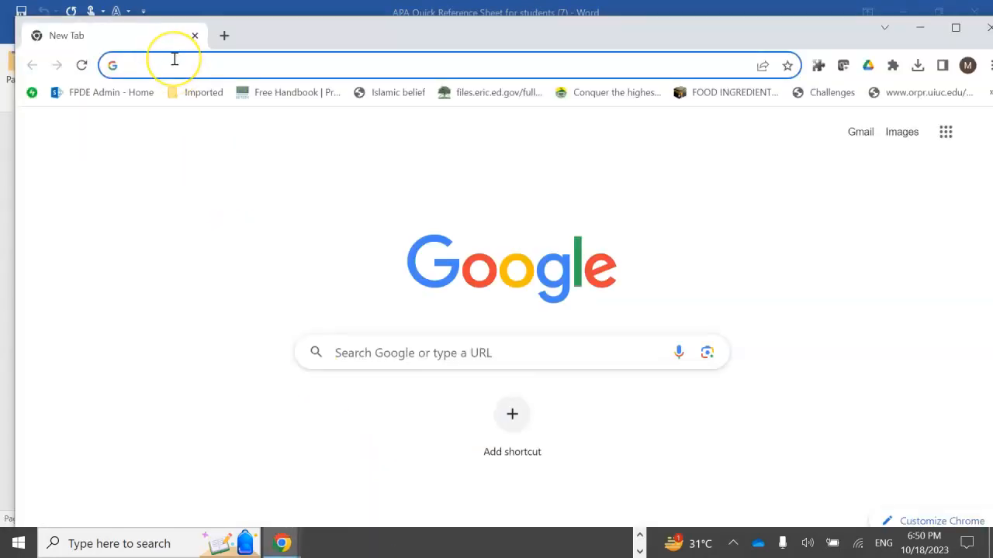
{"action": "type", "text": "library.qu.edu.qa"}
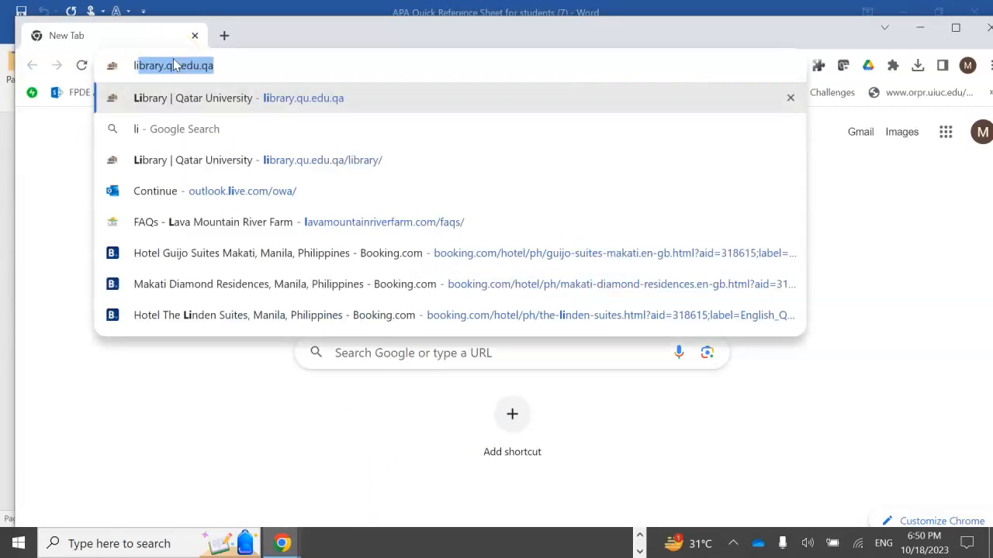
{"action": "key", "text": "Return"}
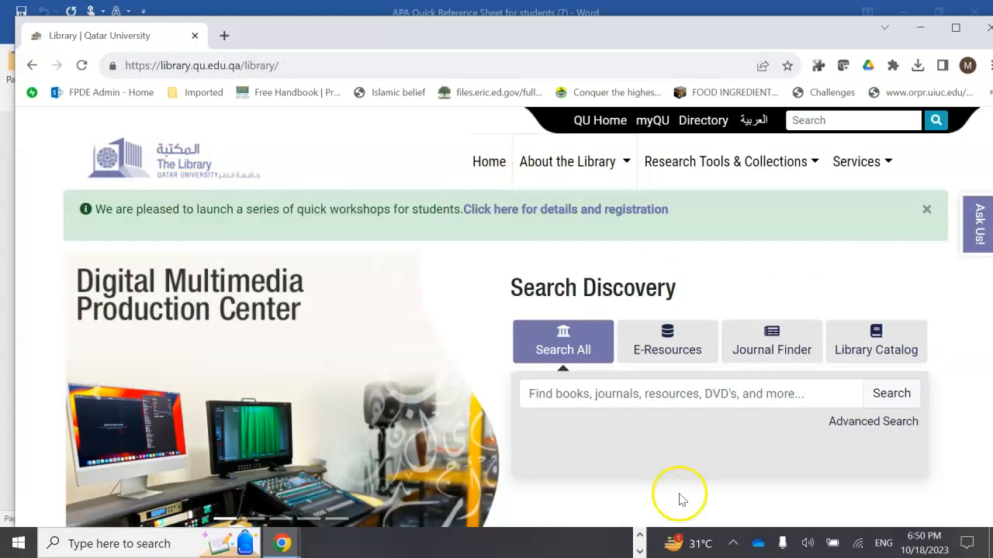
List the library's e-resource databases starting with A and open Academic Search Ultimate (Ebsco).
{"action": "left_click", "coordinate": [674, 366]}
{"action": "scroll", "coordinate": [667, 384], "scroll_direction": "down", "scroll_amount": 3}
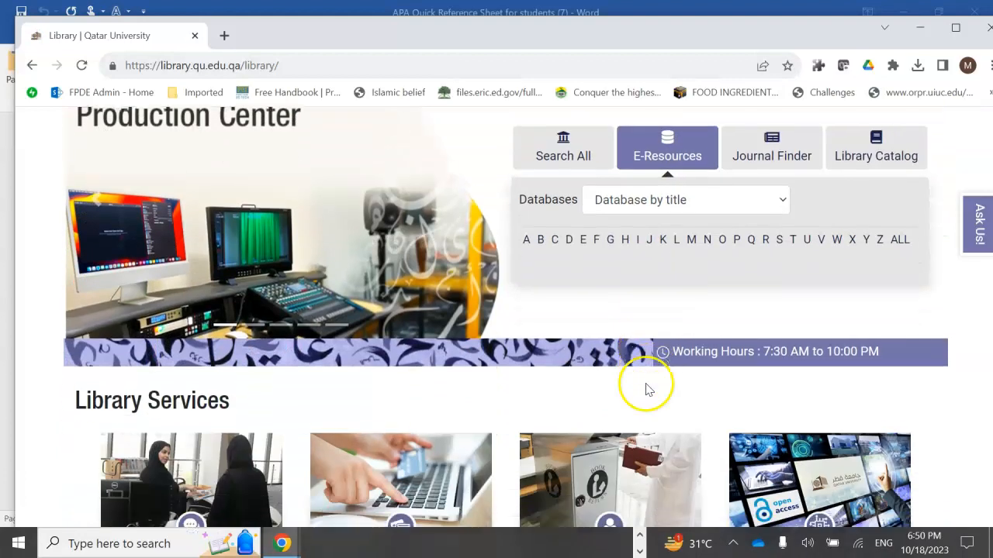
{"action": "left_click", "coordinate": [528, 226]}
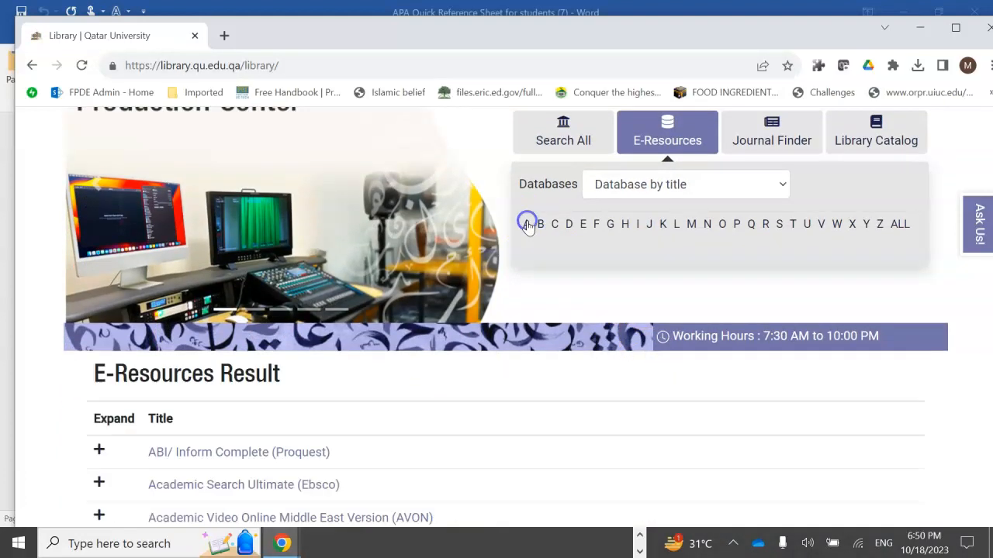
{"action": "scroll", "coordinate": [412, 359], "scroll_direction": "down", "scroll_amount": 2}
{"action": "left_click", "coordinate": [272, 244]}
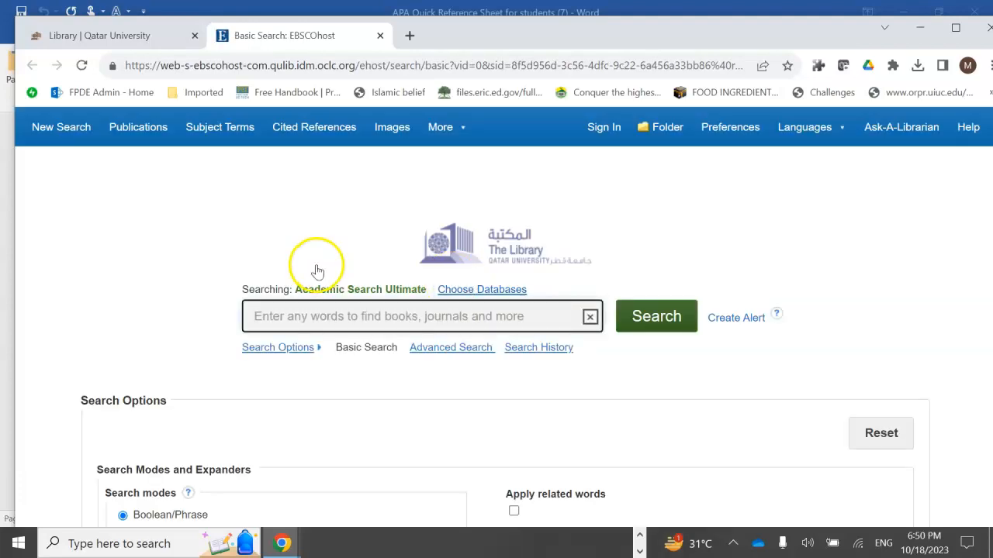
Search Academic Search Ultimate for "Smoking and lung cancer".
{"action": "scroll", "coordinate": [194, 344], "scroll_direction": "down", "scroll_amount": 2}
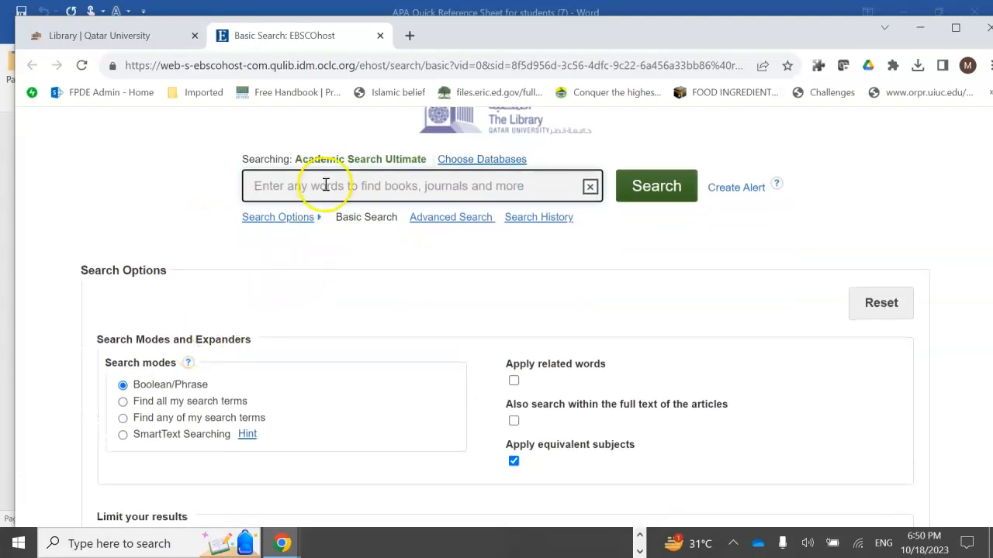
{"action": "type", "text": "Smoking"}
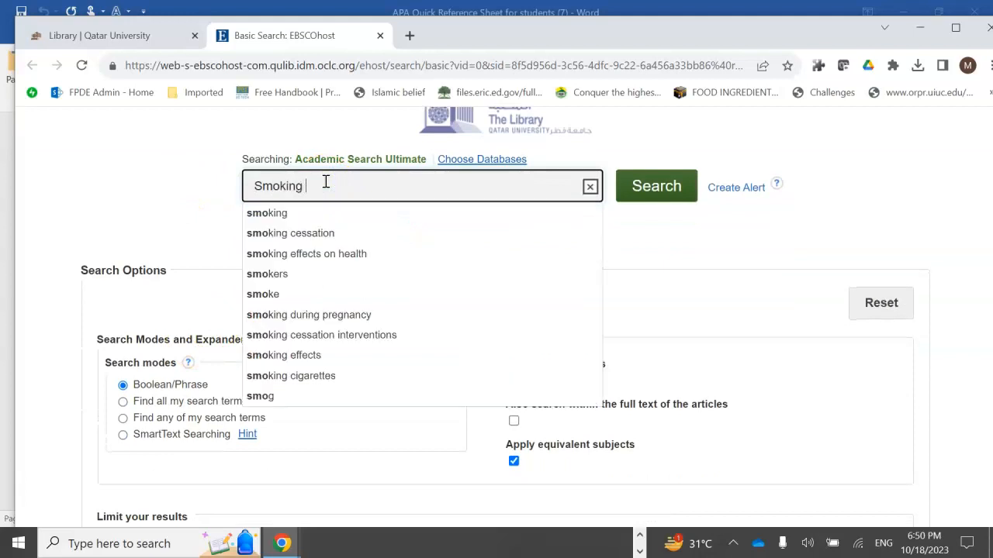
{"action": "type", "text": " and lung cancer"}
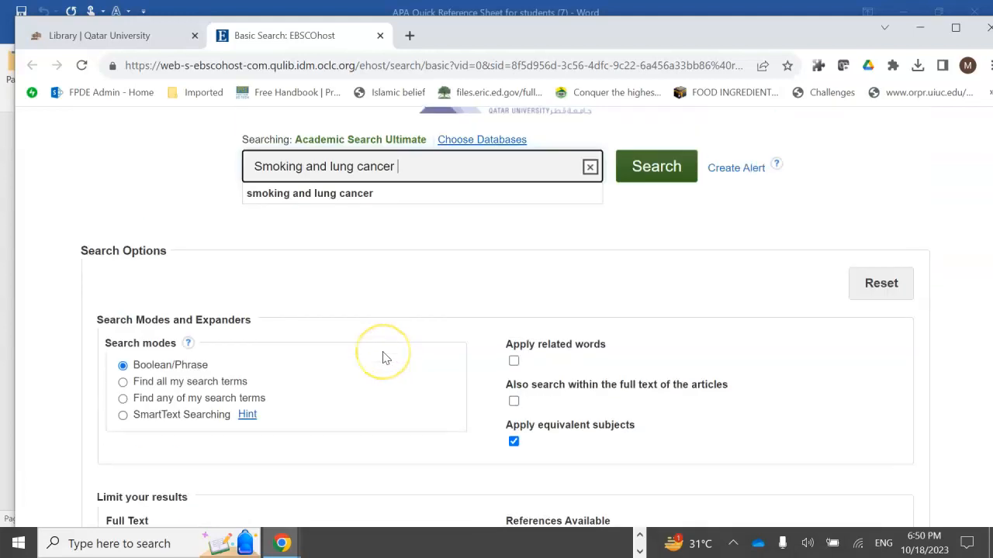
{"action": "left_click", "coordinate": [641, 183]}
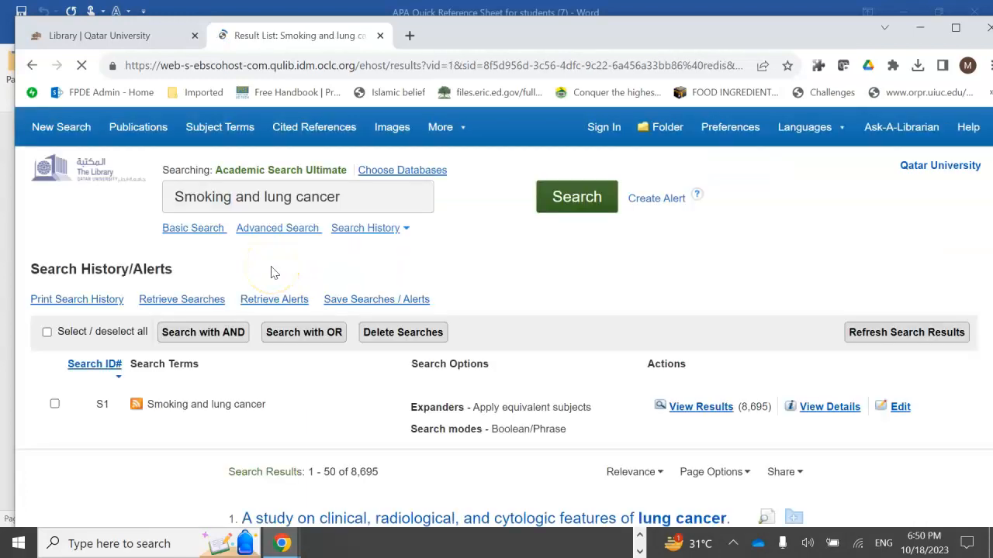
Examine the authors, journal, volume, issue, pages and DOI listed under the first search result.
{"action": "scroll", "coordinate": [271, 273], "scroll_direction": "down", "scroll_amount": 6}
{"action": "scroll", "coordinate": [270, 273], "scroll_direction": "up", "scroll_amount": 2}
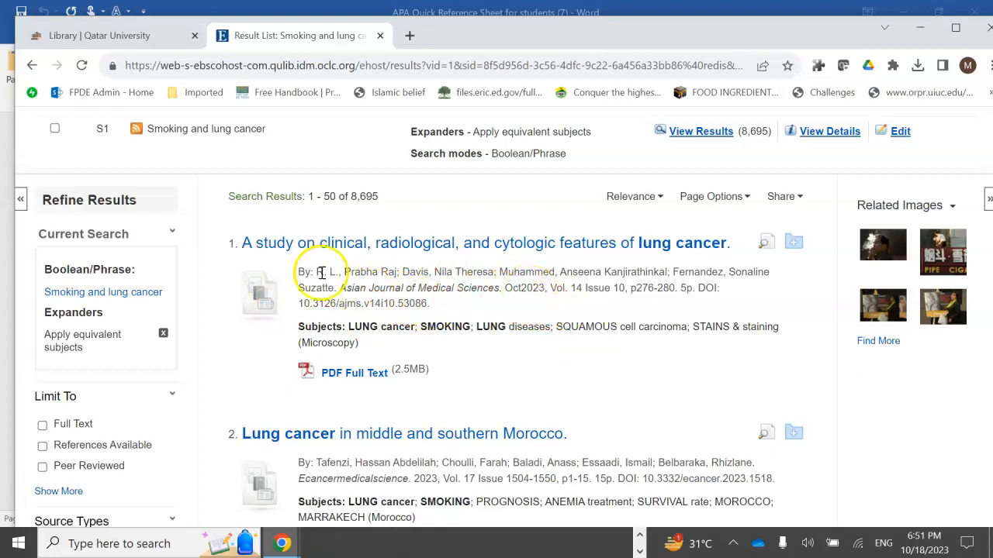
{"action": "left_click_drag", "start_coordinate": [319, 272], "coordinate": [455, 311]}
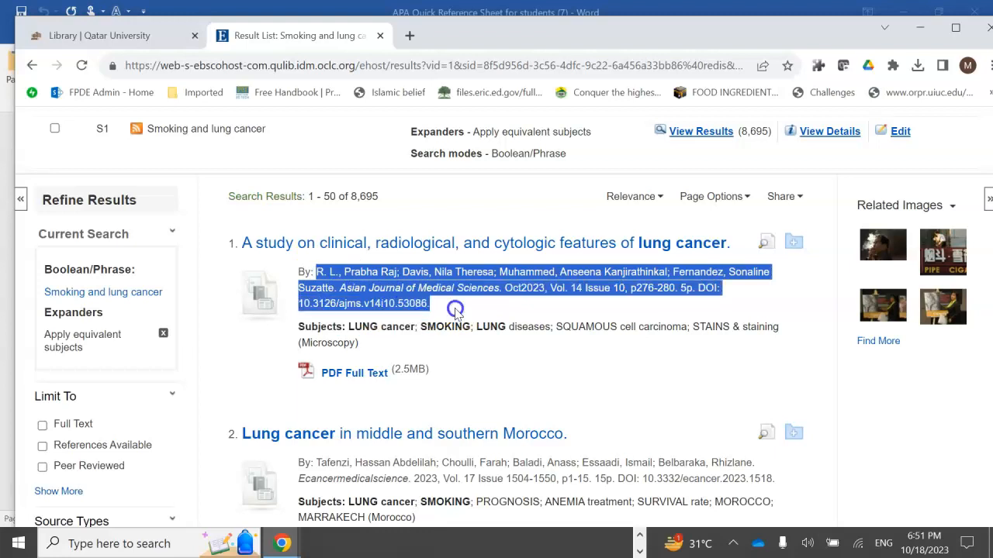
{"action": "left_click", "coordinate": [481, 308]}
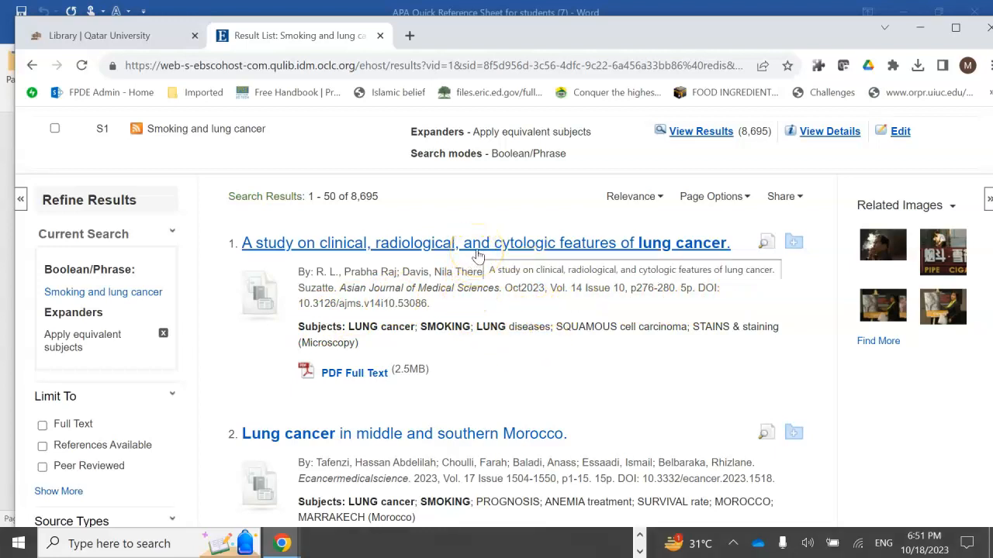
Open the record of "A study on clinical, radiological, and cytologic features of lung cancer" and review its details.
{"action": "left_click", "coordinate": [477, 244]}
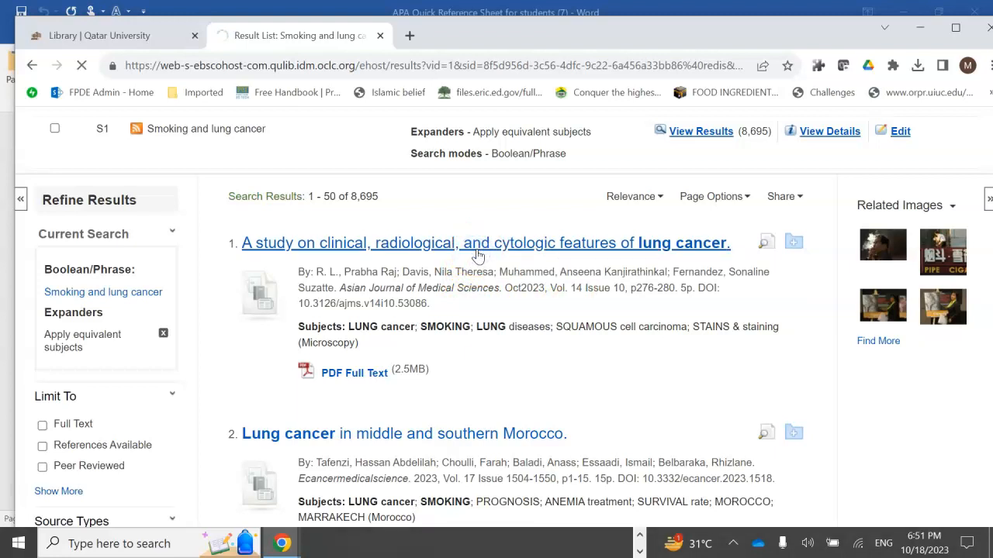
{"action": "scroll", "coordinate": [553, 343], "scroll_direction": "down", "scroll_amount": 2}
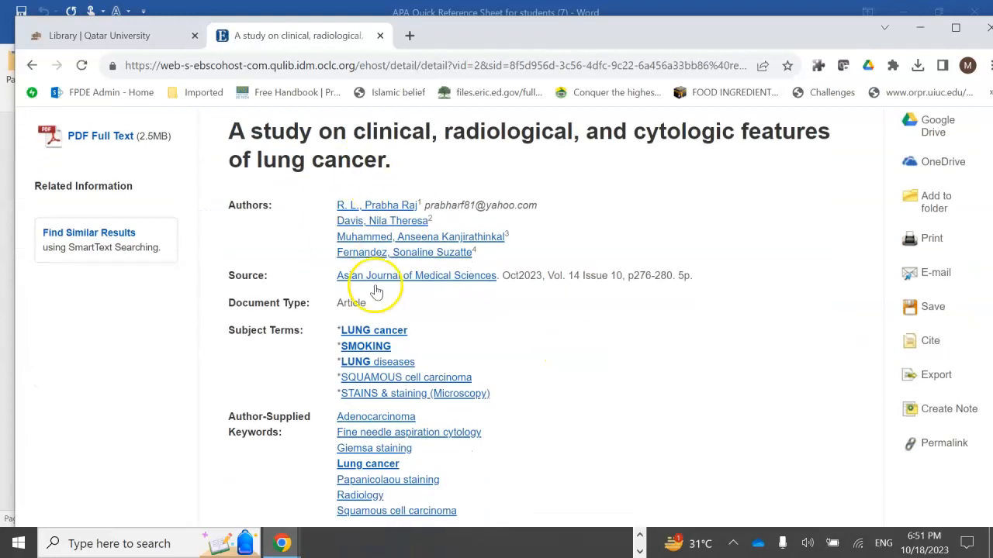
{"action": "scroll", "coordinate": [403, 434], "scroll_direction": "down", "scroll_amount": 2}
{"action": "scroll", "coordinate": [414, 448], "scroll_direction": "up", "scroll_amount": 3}
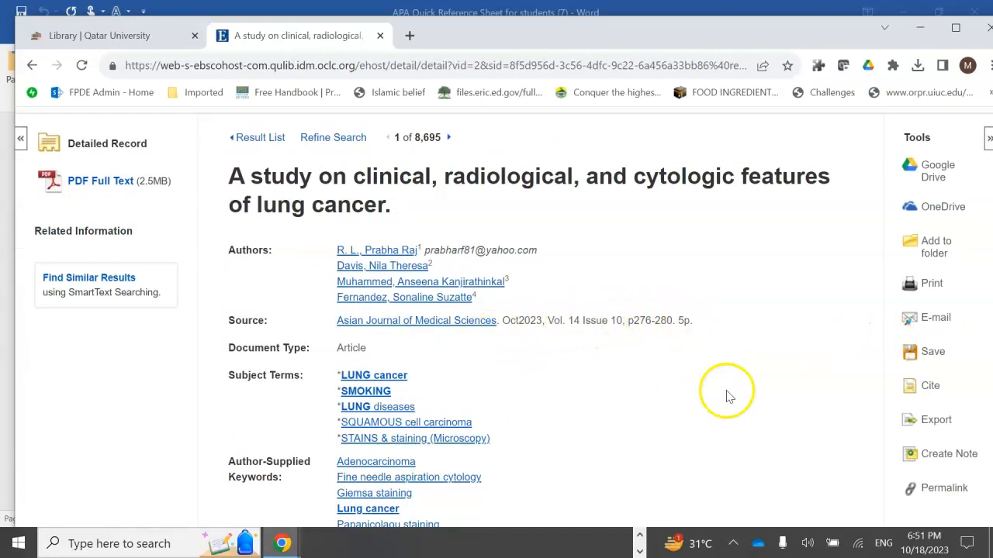
Display the article's citation formats and bring up the APA 7th Edition reference.
{"action": "left_click", "coordinate": [928, 386]}
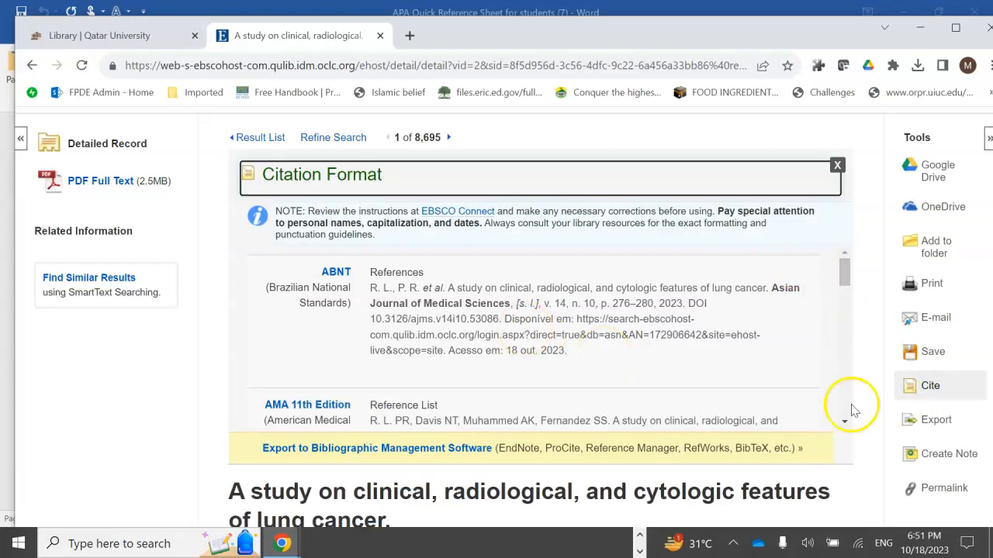
{"action": "left_click", "coordinate": [844, 422]}
{"action": "left_click", "coordinate": [846, 425]}
{"action": "left_click", "coordinate": [846, 424]}
{"action": "left_click", "coordinate": [846, 424]}
{"action": "left_click", "coordinate": [846, 424]}
{"action": "left_click", "coordinate": [847, 424]}
{"action": "left_click", "coordinate": [846, 425]}
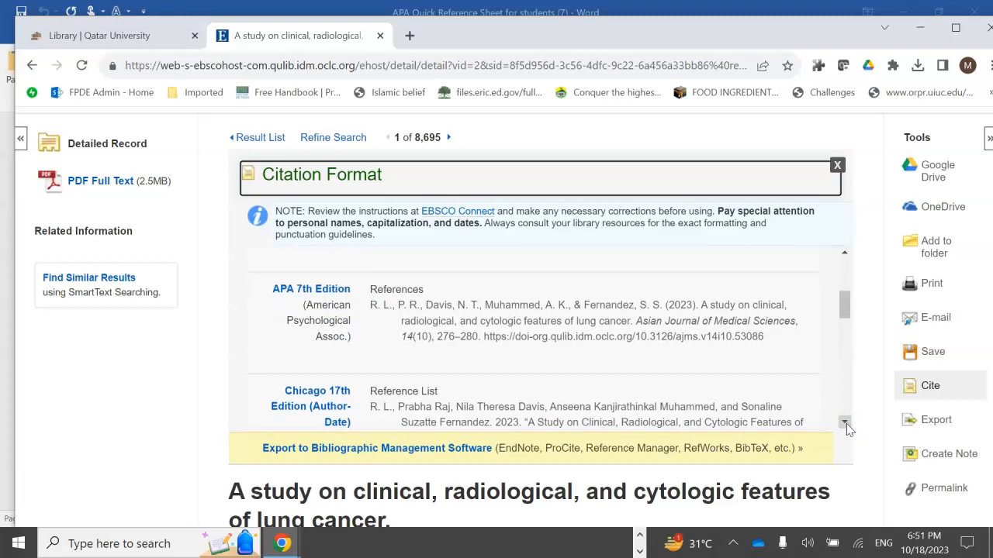
Examine the parts of the APA 7th Edition reference and copy the whole reference.
{"action": "left_click", "coordinate": [372, 308]}
{"action": "left_click_drag", "start_coordinate": [372, 308], "coordinate": [765, 337]}
{"action": "left_click", "coordinate": [764, 338]}
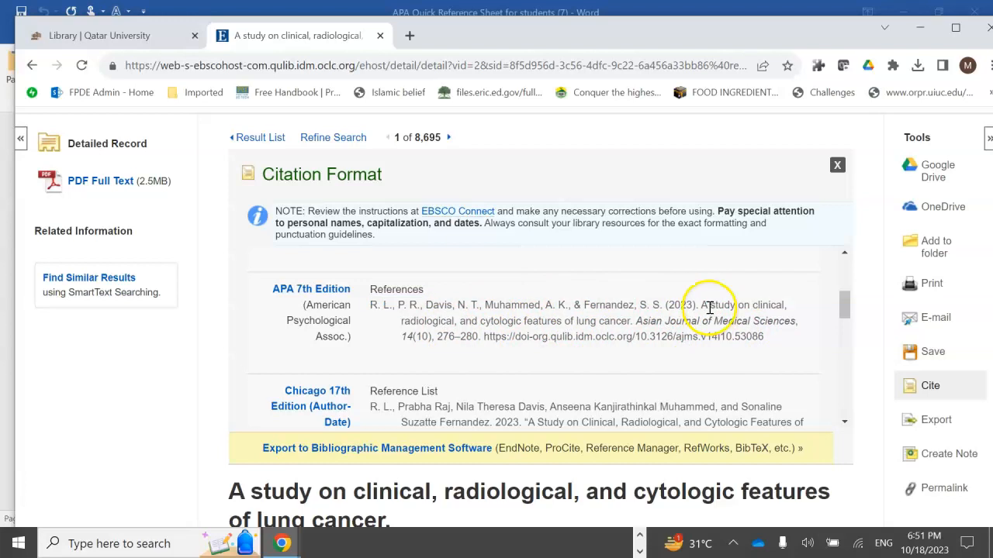
{"action": "left_click", "coordinate": [639, 327]}
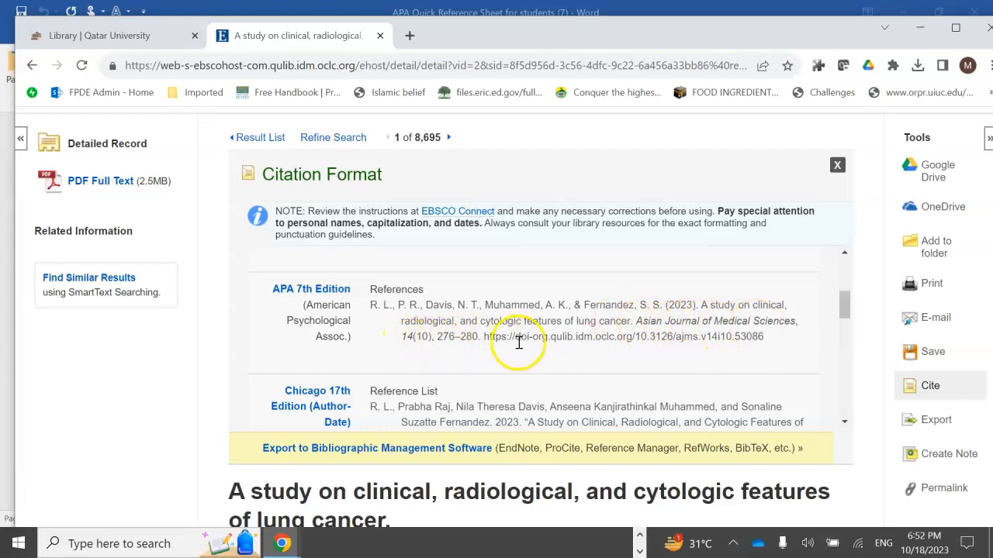
{"action": "left_click_drag", "start_coordinate": [380, 308], "coordinate": [774, 342]}
{"action": "key", "text": "ctrl+c"}
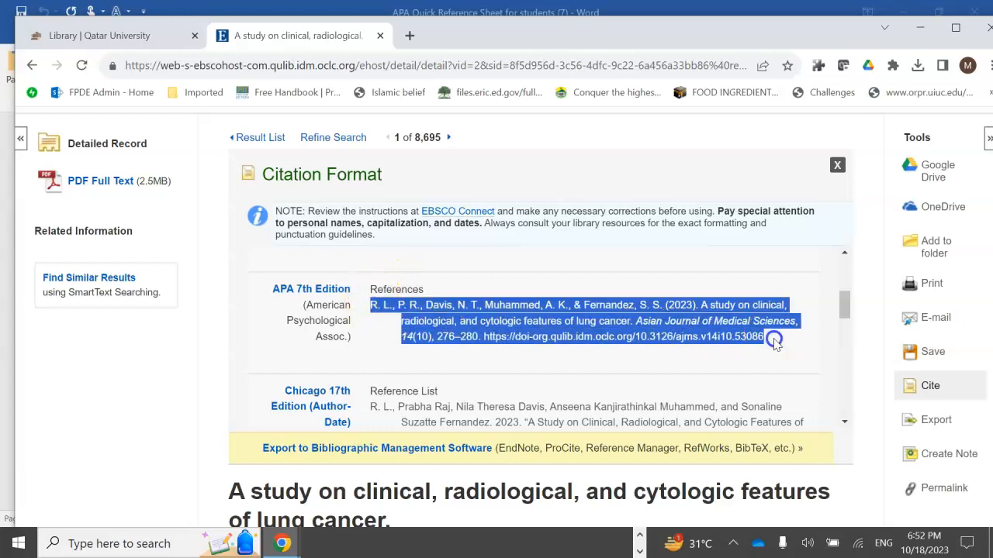
Switch to the ENGL 203 TP Outline Sample (35) document in Word and view its References page.
{"action": "left_click", "coordinate": [639, 535]}
{"action": "left_click", "coordinate": [493, 543]}
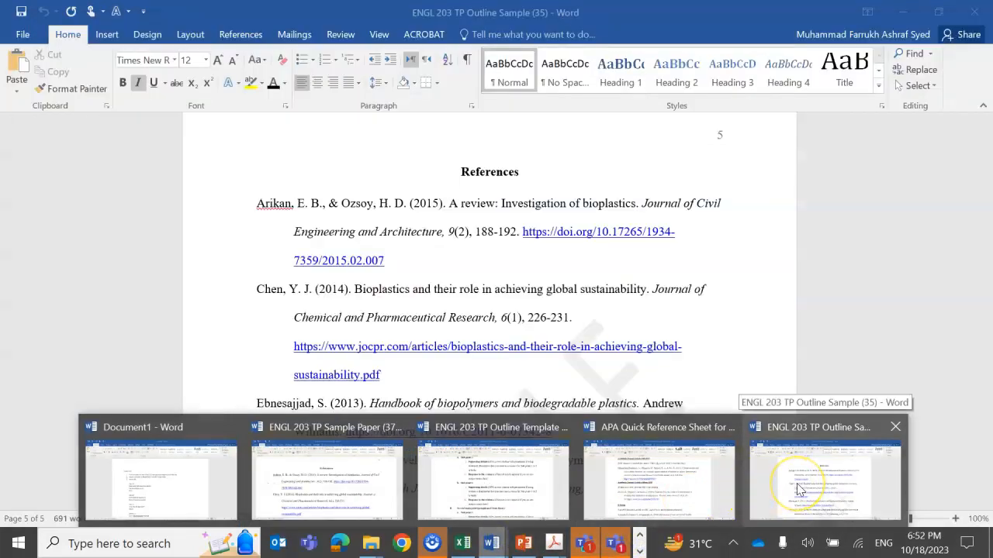
{"action": "left_click", "coordinate": [797, 483]}
{"action": "scroll", "coordinate": [625, 366], "scroll_direction": "down", "scroll_amount": 8}
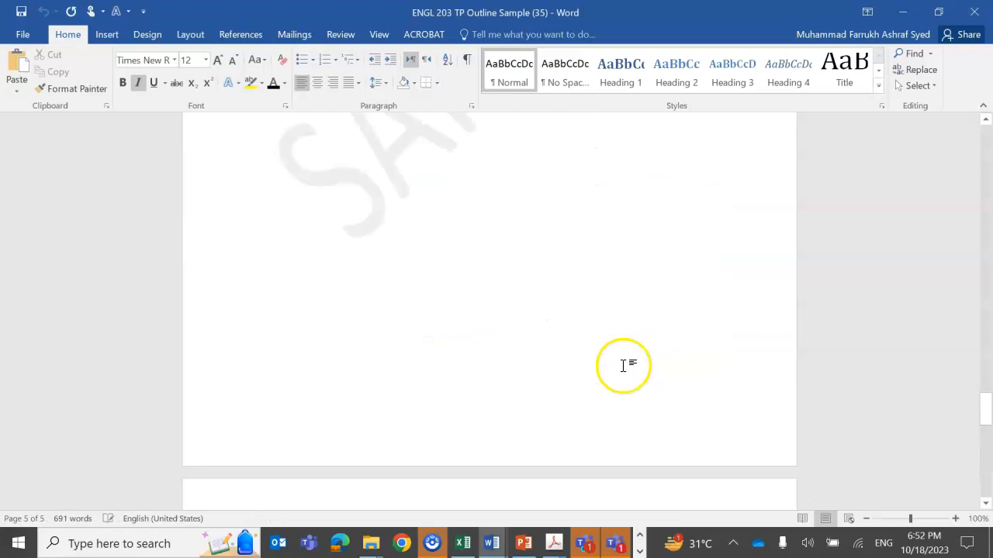
{"action": "scroll", "coordinate": [625, 366], "scroll_direction": "up", "scroll_amount": 9}
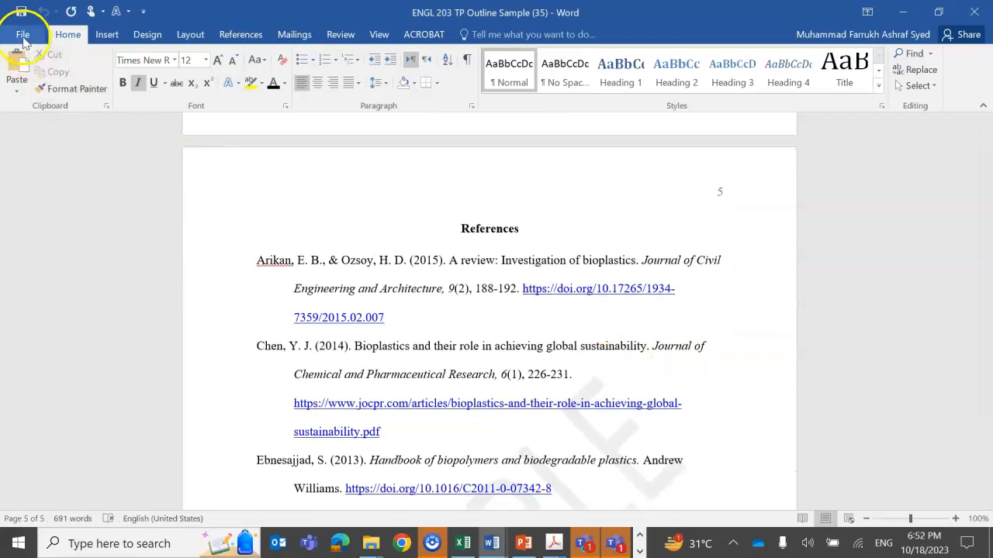
Create a new blank document and paste the copied APA 7th Edition reference into it.
{"action": "left_click", "coordinate": [23, 34]}
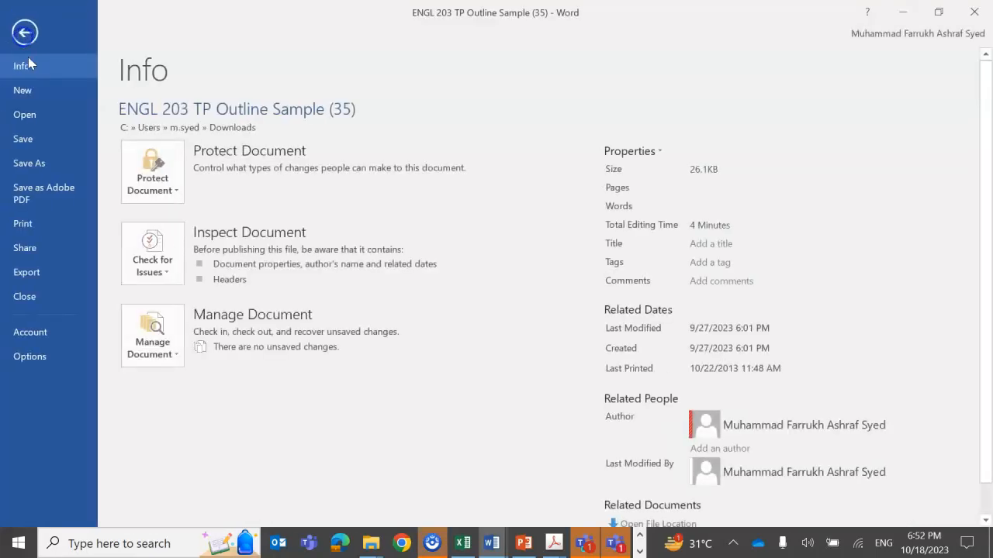
{"action": "left_click", "coordinate": [26, 115]}
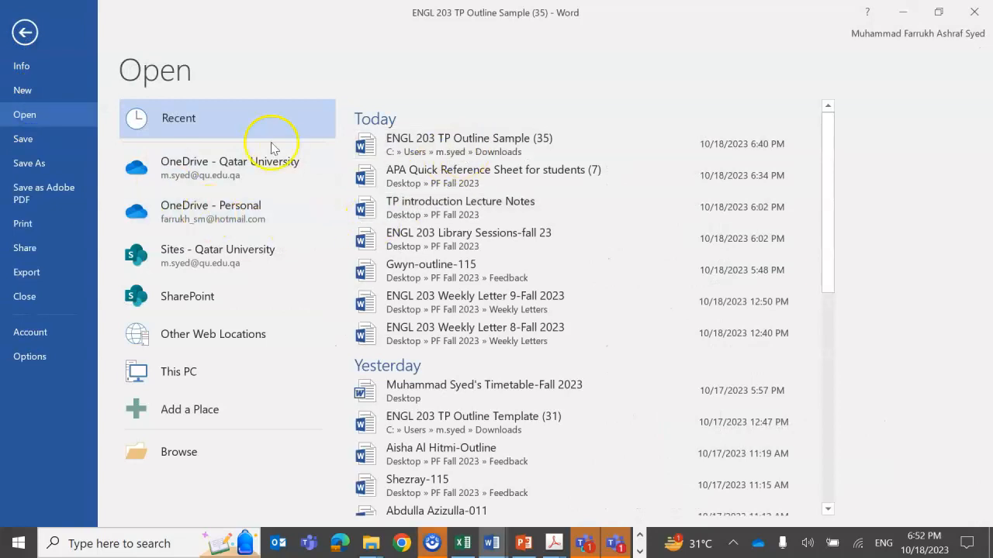
{"action": "left_click", "coordinate": [7, 91]}
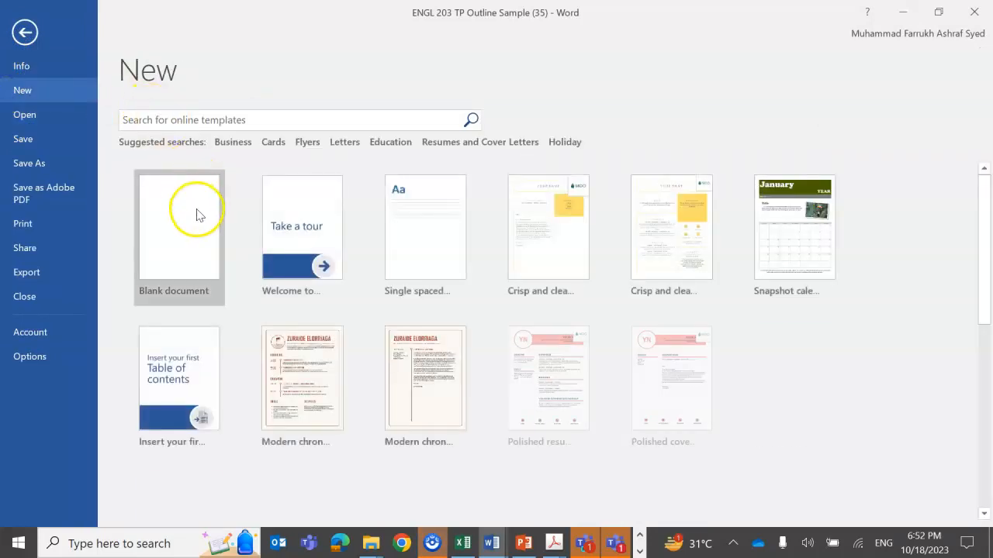
{"action": "left_click", "coordinate": [196, 214]}
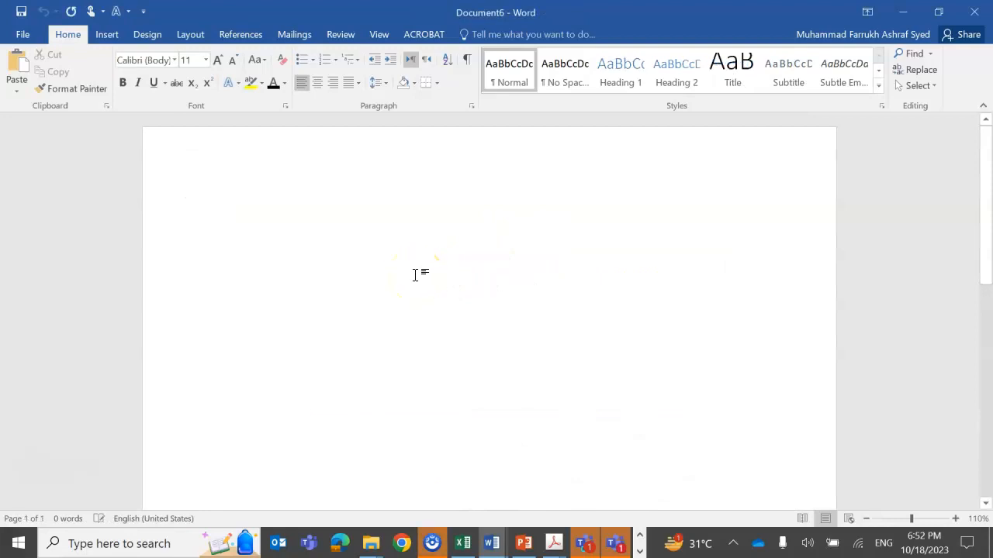
{"action": "key", "text": "ctrl+v"}
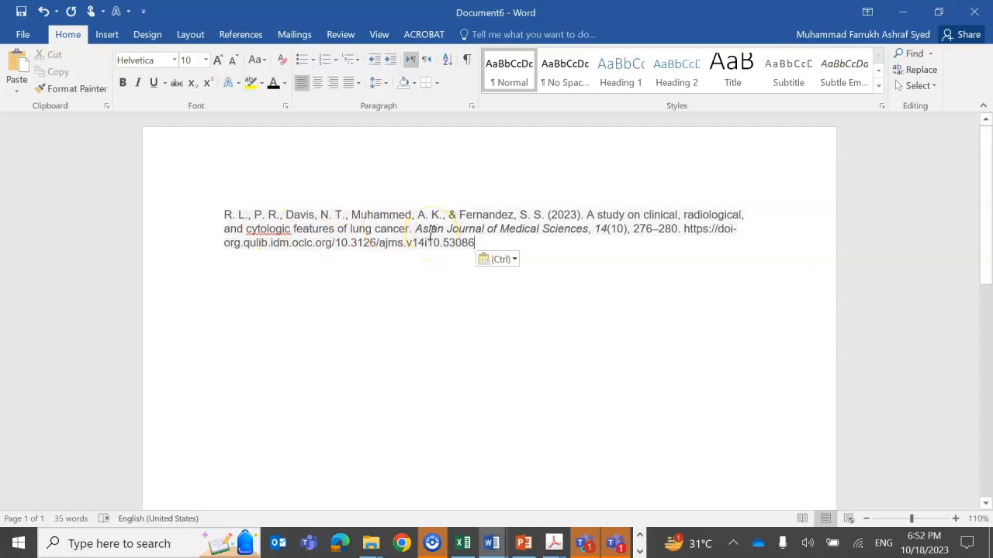
Paste the reference again below the first copy as text only and compare the journal title's formatting in both copies.
{"action": "key", "text": "Return"}
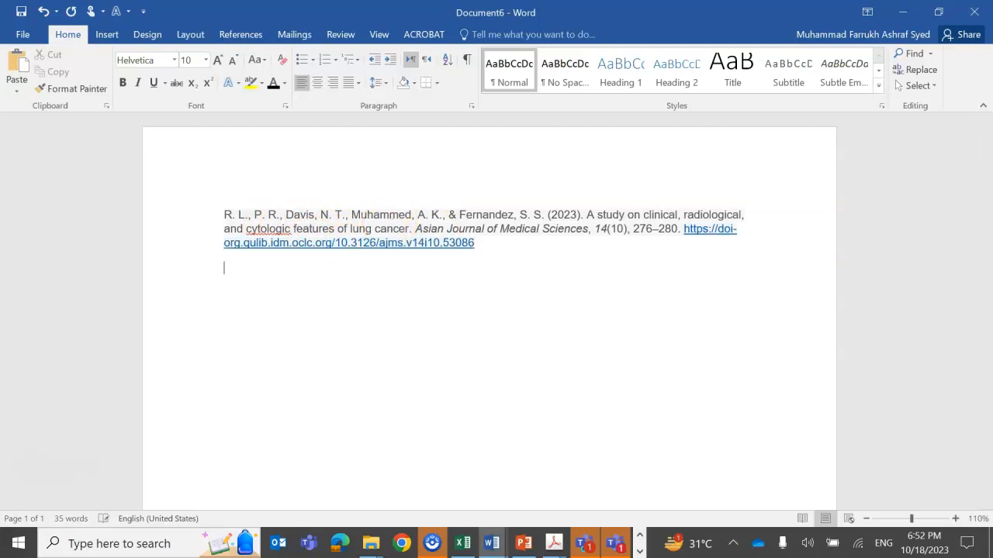
{"action": "right_click", "coordinate": [263, 306]}
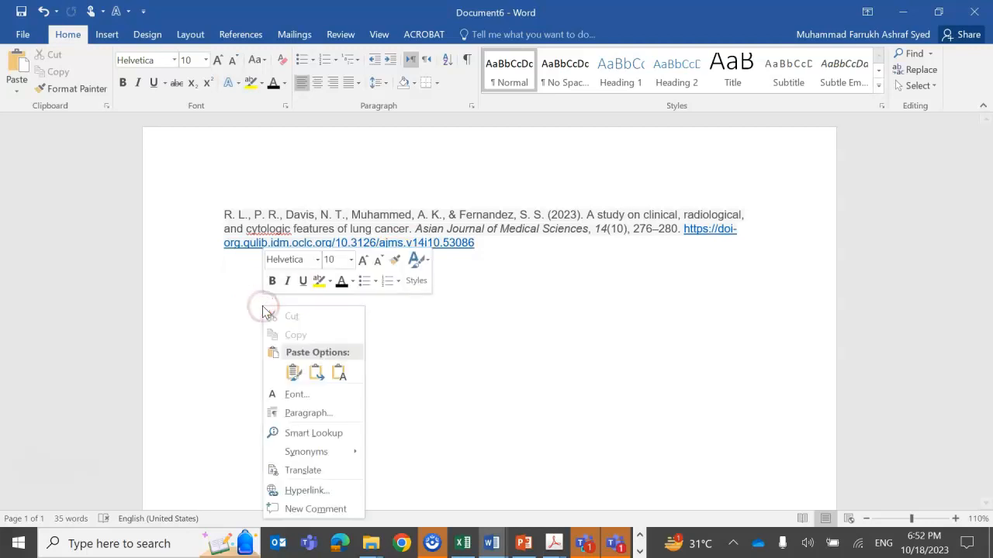
{"action": "left_click", "coordinate": [338, 370]}
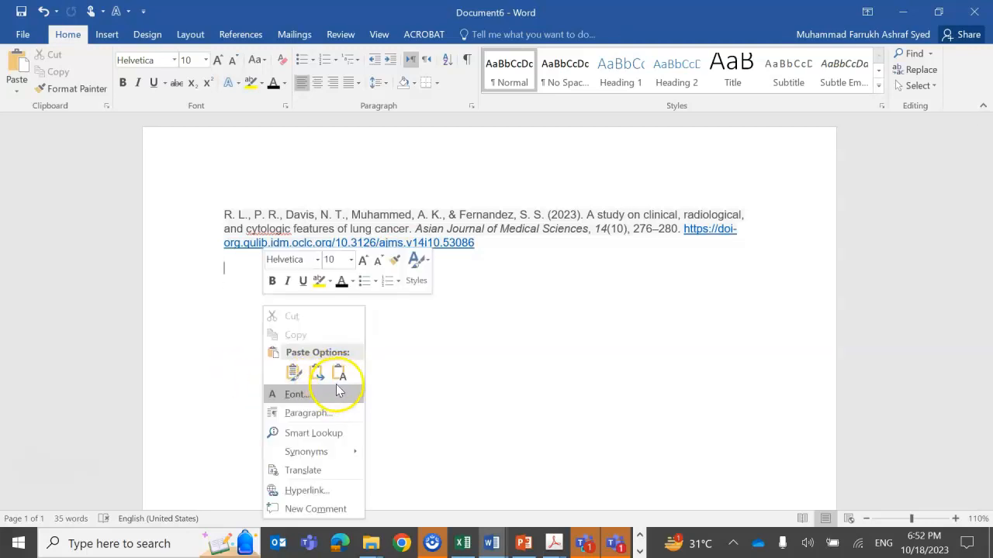
{"action": "left_click", "coordinate": [342, 375]}
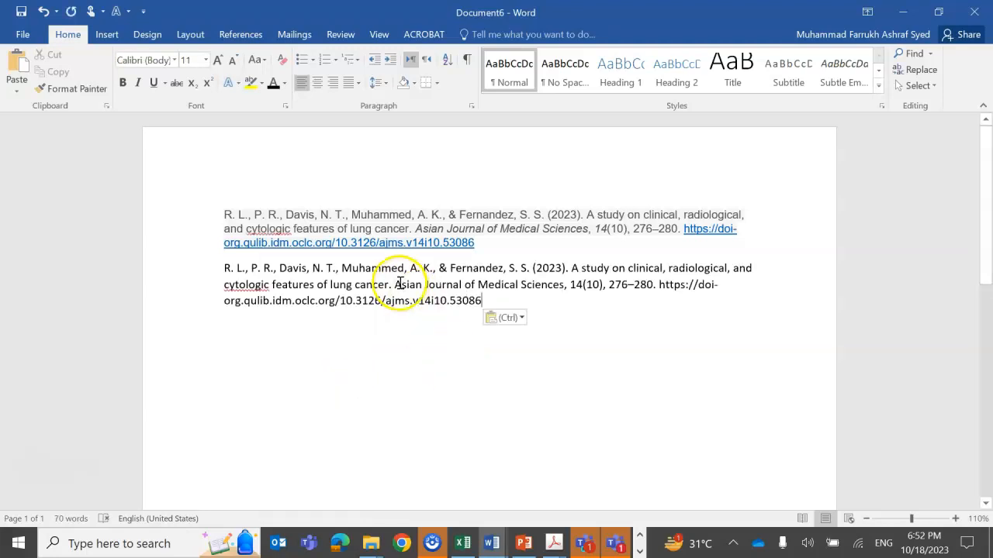
{"action": "left_click_drag", "start_coordinate": [426, 290], "coordinate": [534, 284]}
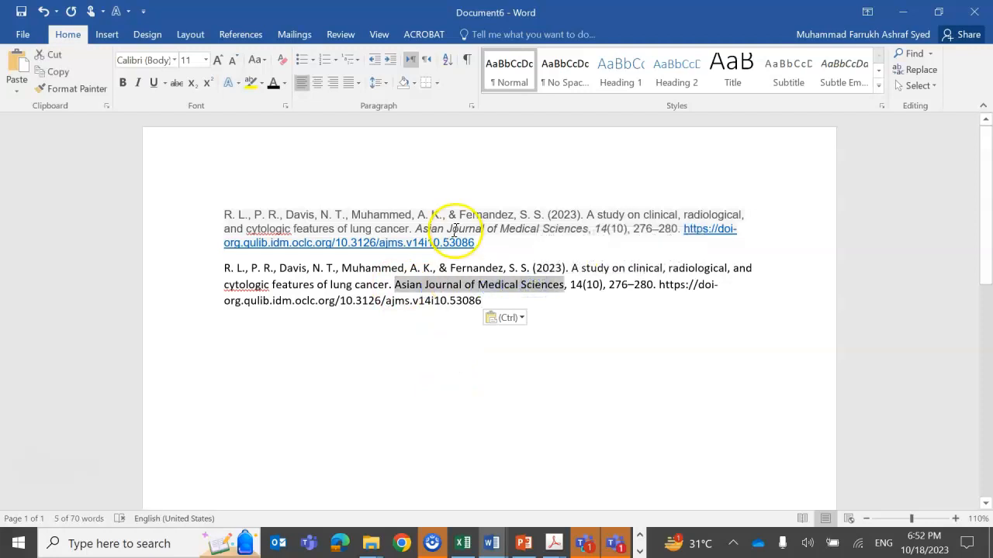
{"action": "left_click", "coordinate": [460, 285]}
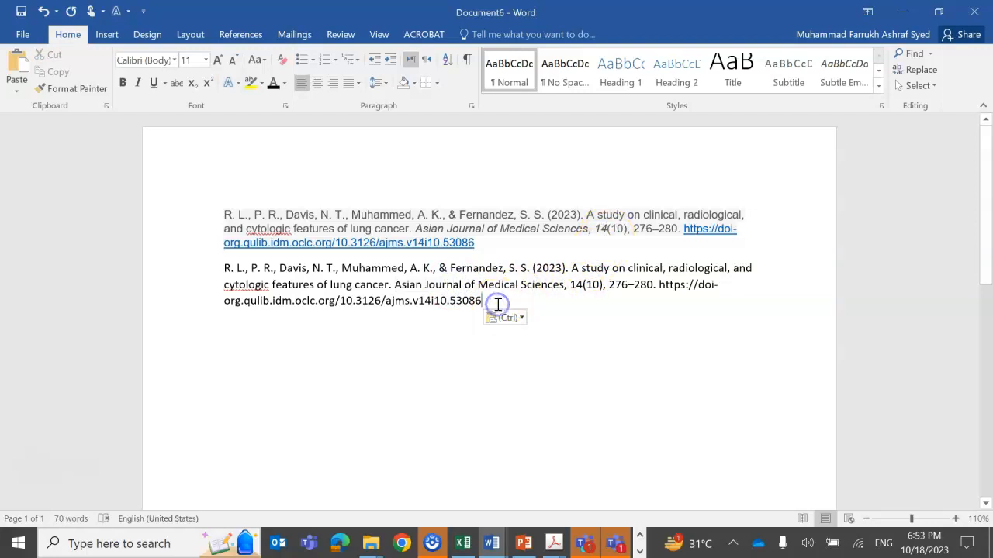
Paste a third copy of the reference after the text-only copy, using the Merge Formatting paste option.
{"action": "key", "text": "Return"}
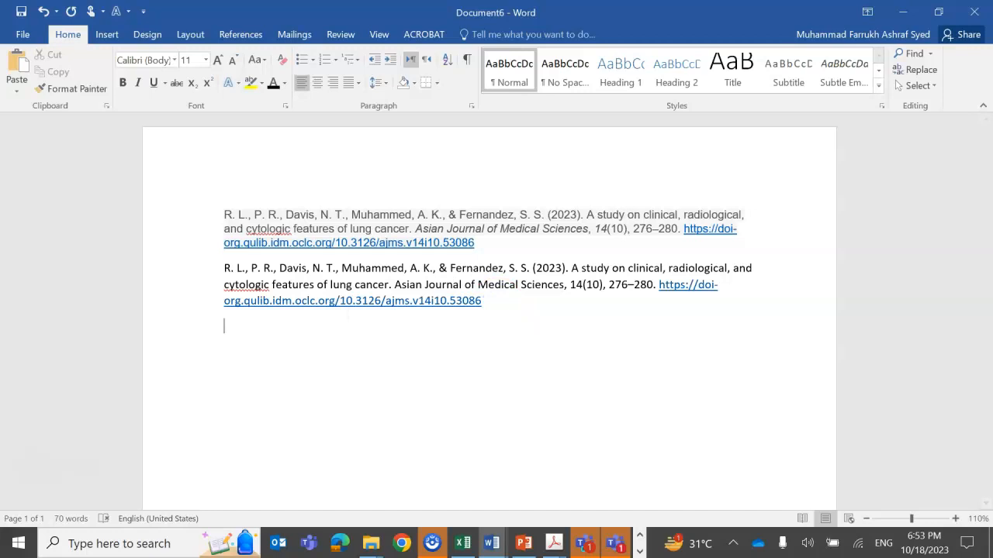
{"action": "right_click", "coordinate": [496, 304]}
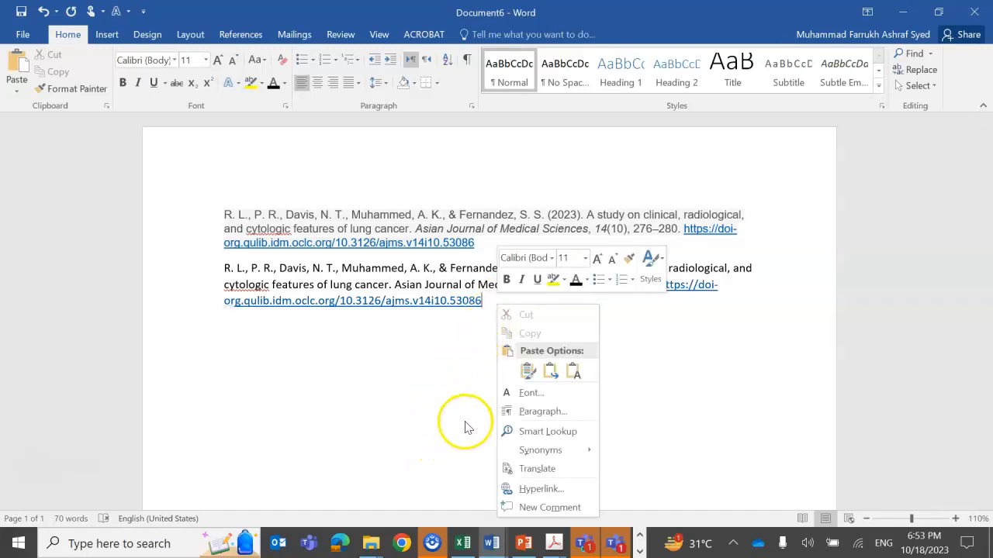
{"action": "left_click", "coordinate": [550, 373]}
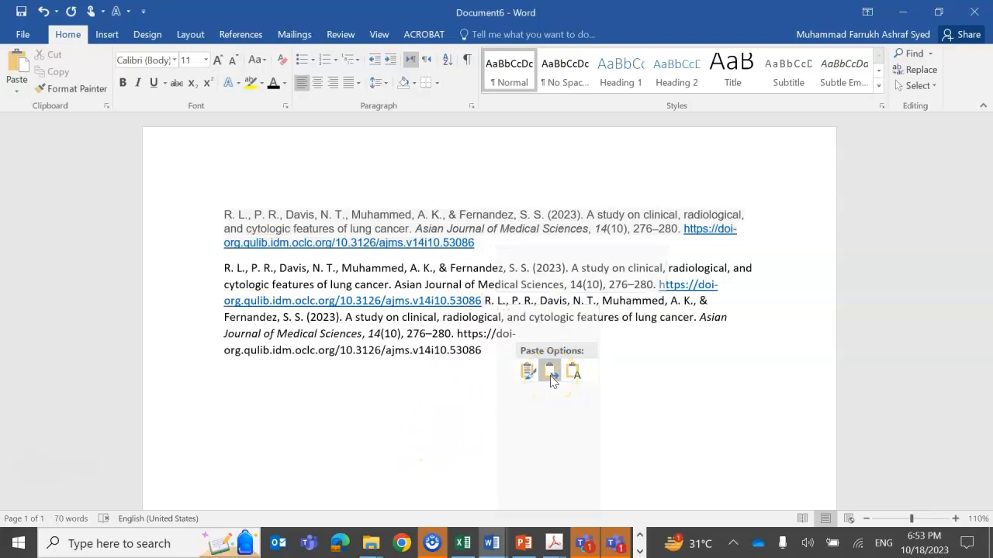
{"action": "right_click", "coordinate": [451, 351]}
{"action": "left_click", "coordinate": [504, 200]}
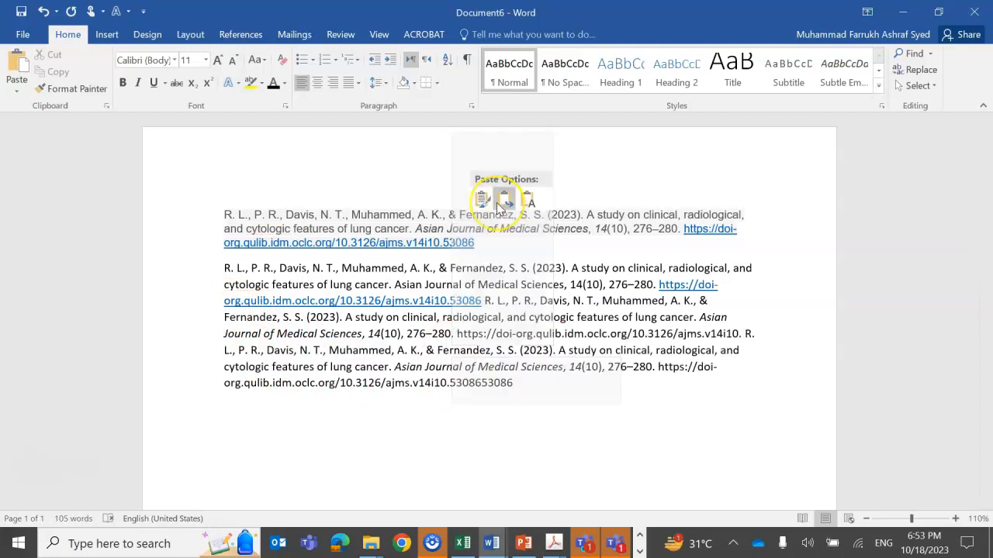
{"action": "left_click", "coordinate": [308, 398]}
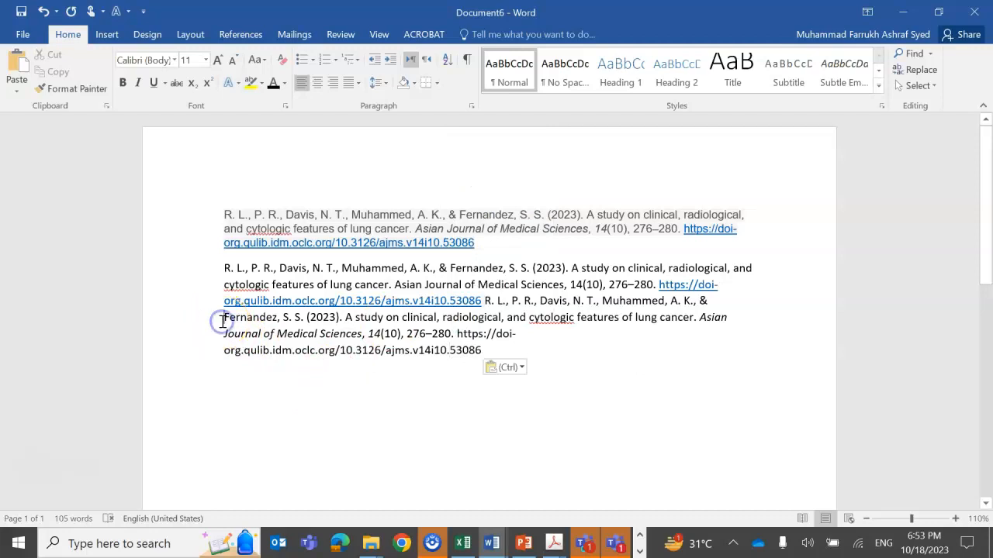
Move the merge-formatted reference into its own paragraph and delete the two copies above it.
{"action": "left_click", "coordinate": [484, 301]}
{"action": "key", "text": "Return"}
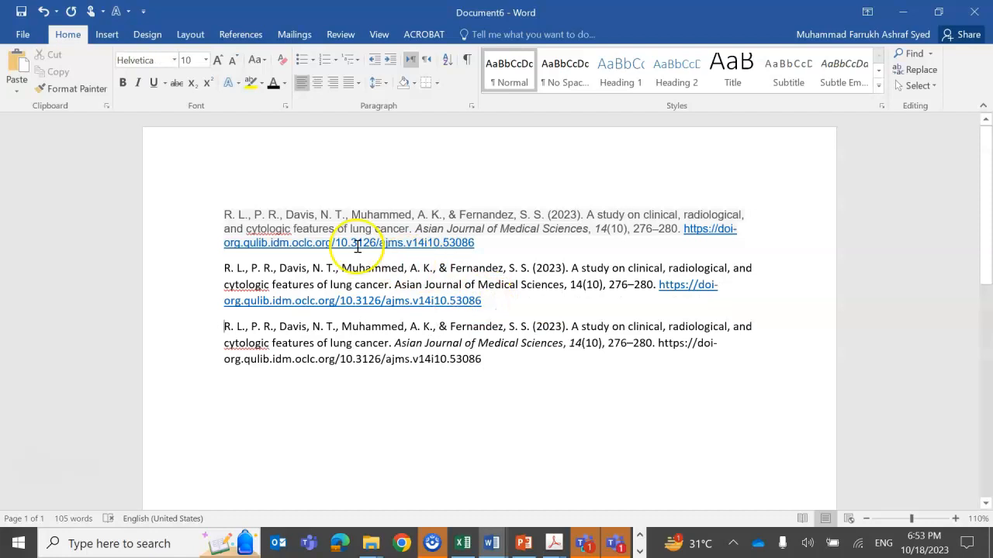
{"action": "left_click_drag", "start_coordinate": [225, 215], "coordinate": [521, 305]}
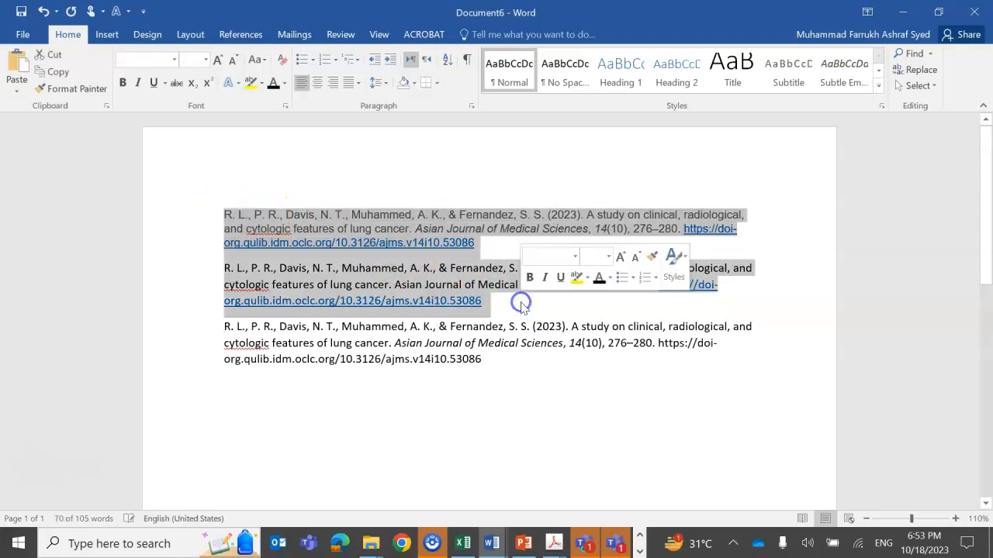
{"action": "key", "text": "Delete"}
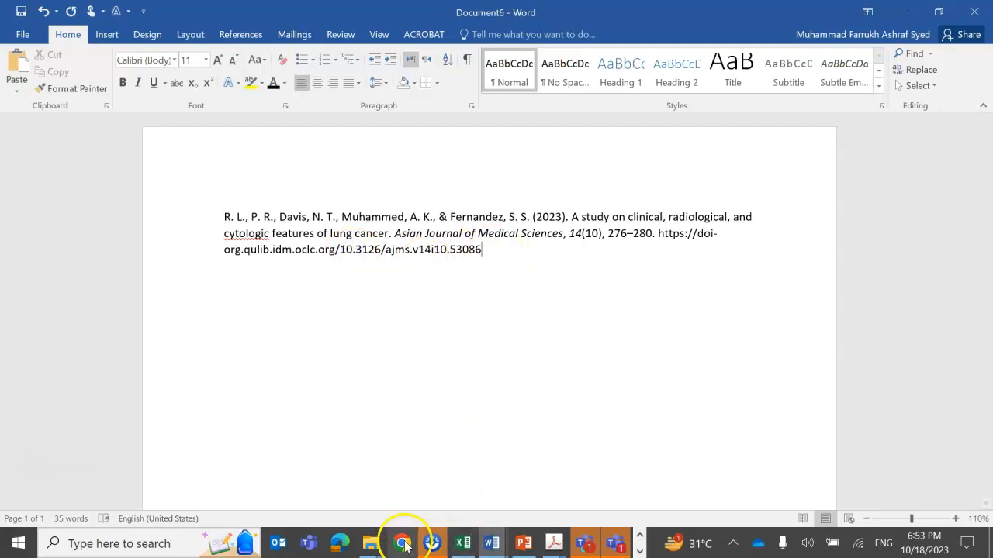
Switch to the Chrome window with the EBSCO article record, close that record, and return to the library's database selector.
{"action": "left_click", "coordinate": [639, 537]}
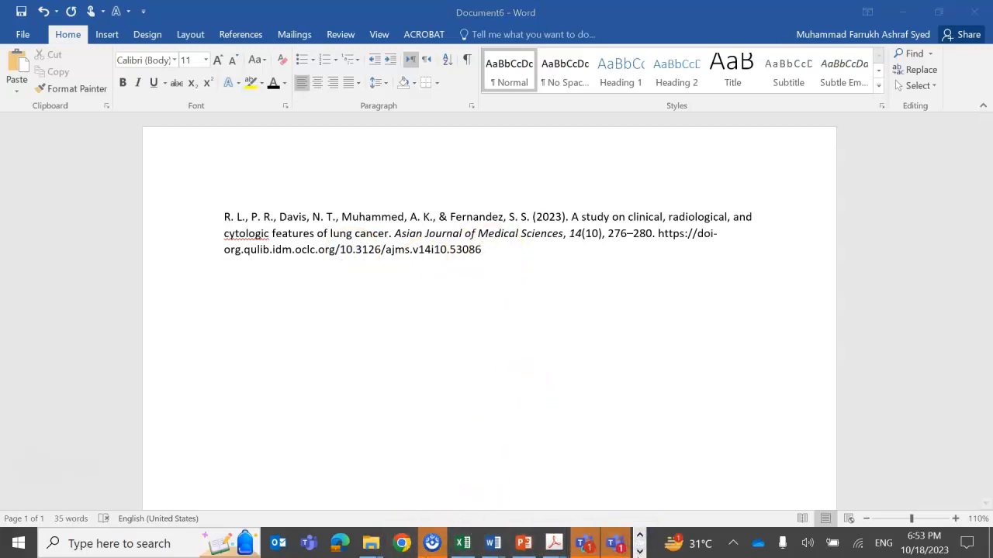
{"action": "mouse_move", "coordinate": [284, 543]}
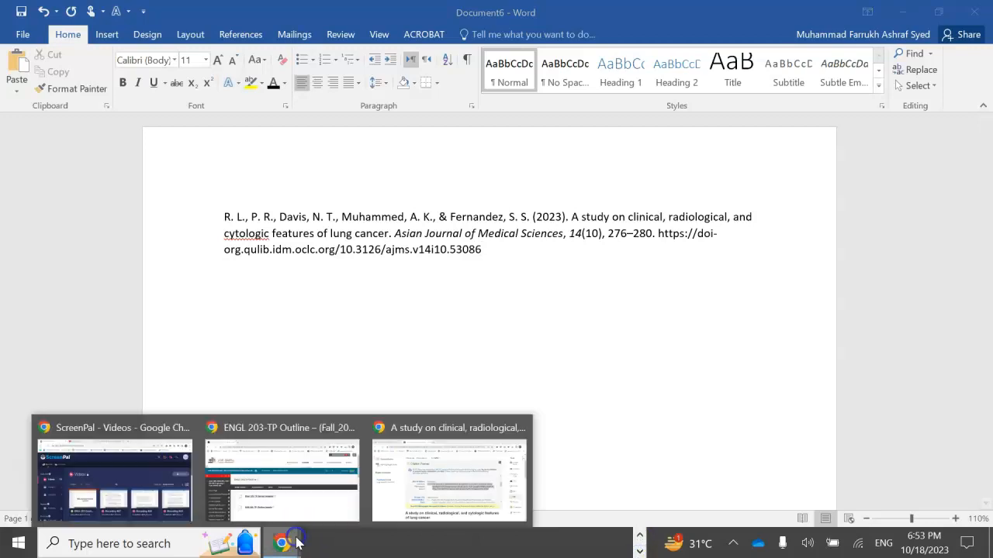
{"action": "left_click", "coordinate": [444, 484]}
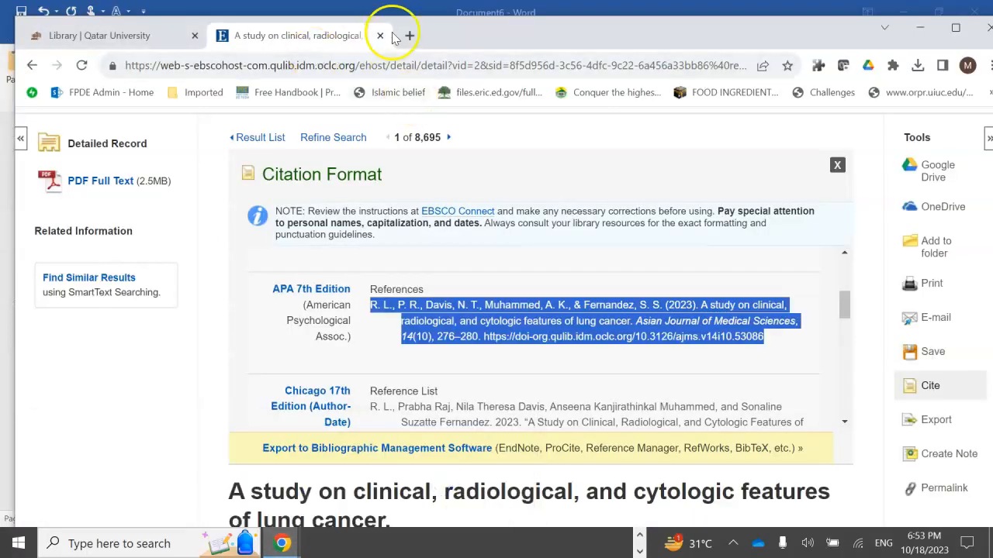
{"action": "left_click", "coordinate": [380, 36]}
{"action": "scroll", "coordinate": [455, 266], "scroll_direction": "up", "scroll_amount": 5}
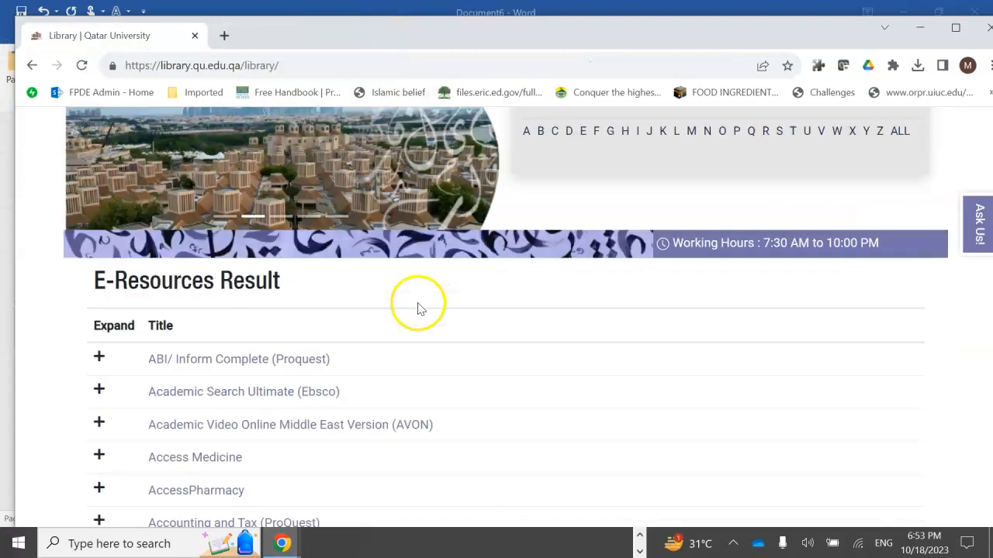
{"action": "scroll", "coordinate": [594, 306], "scroll_direction": "down", "scroll_amount": 2}
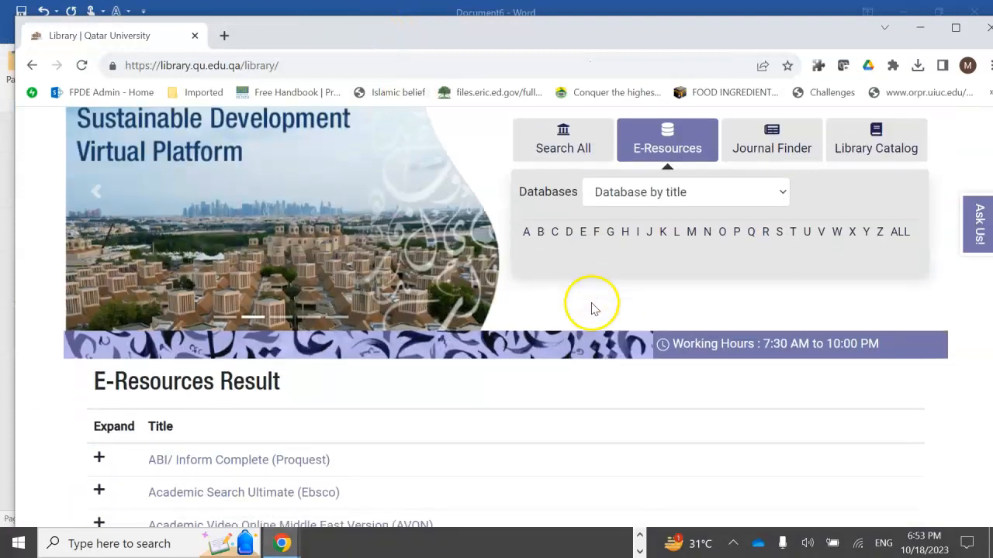
List the library databases whose titles start with P and open ProQuest Central.
{"action": "left_click", "coordinate": [737, 233]}
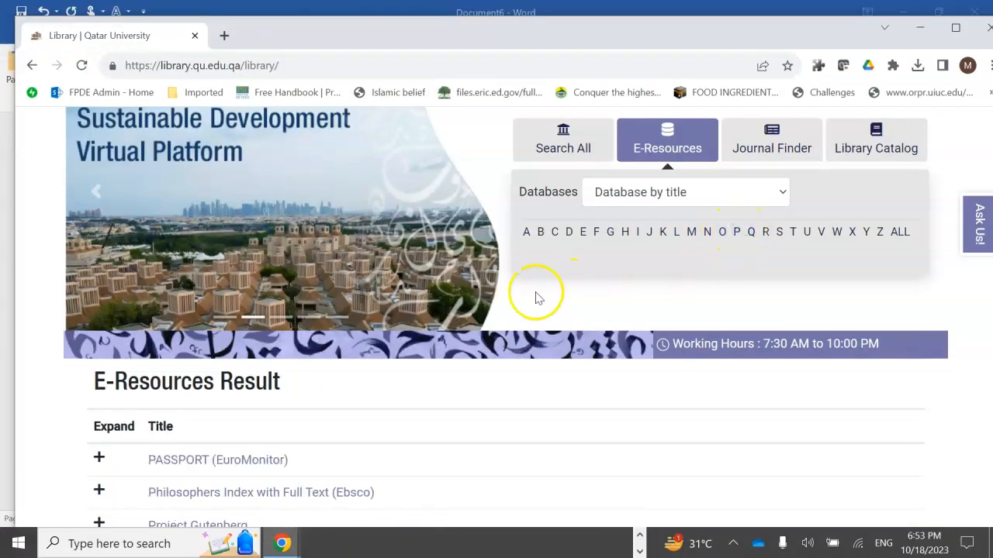
{"action": "scroll", "coordinate": [483, 318], "scroll_direction": "down", "scroll_amount": 5}
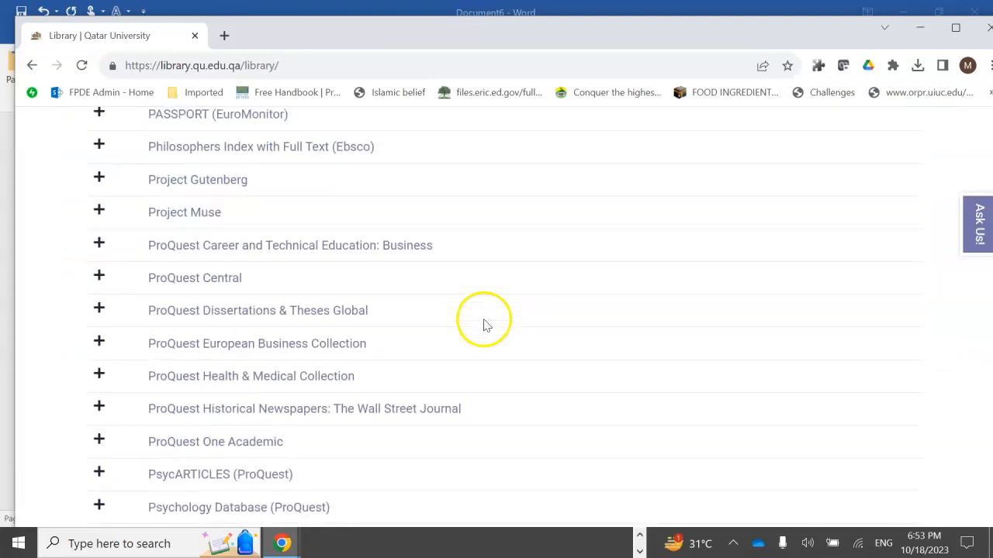
{"action": "left_click", "coordinate": [236, 279]}
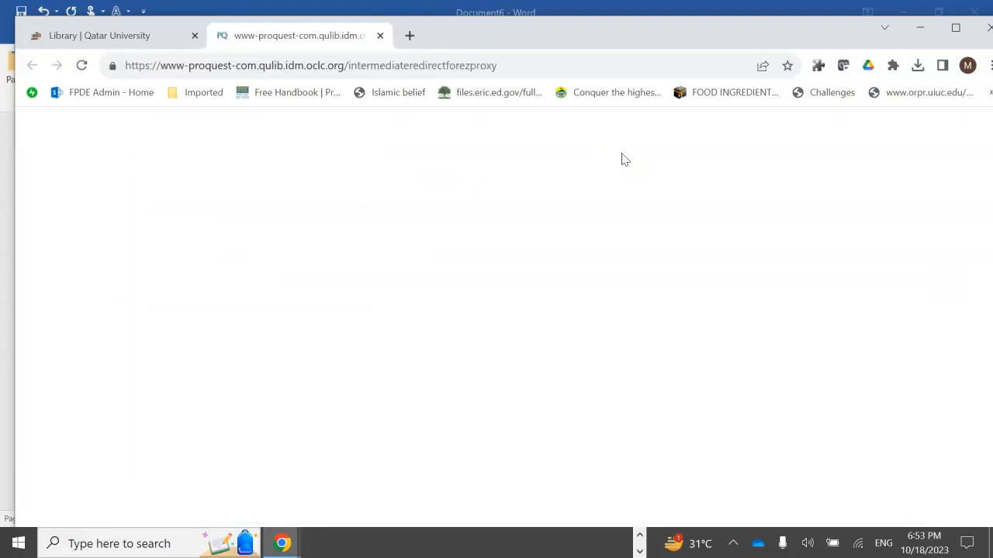
{"action": "left_click", "coordinate": [541, 323]}
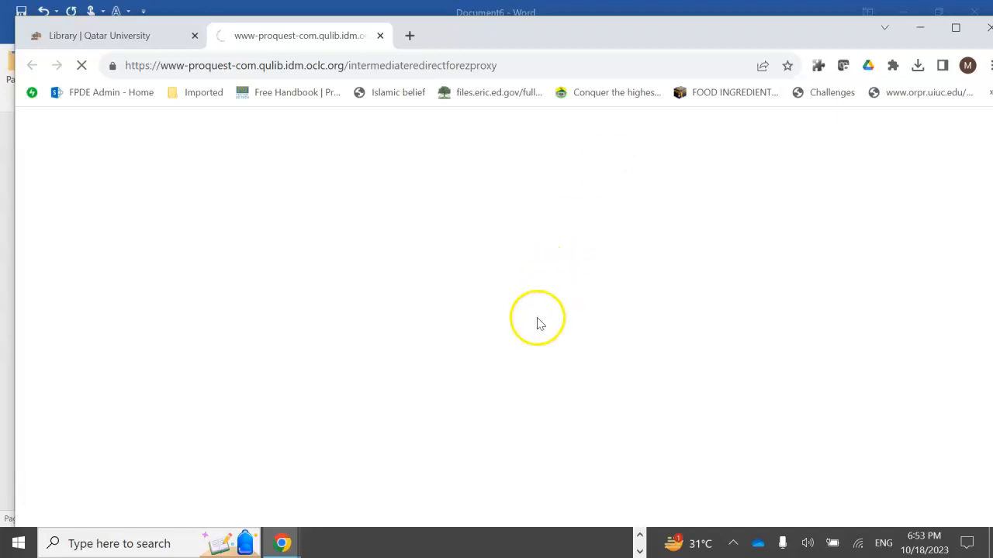
Search ProQuest Central for "Smoking and Heart", limited to full text and peer-reviewed sources.
{"action": "scroll", "coordinate": [536, 320], "scroll_direction": "down", "scroll_amount": 2}
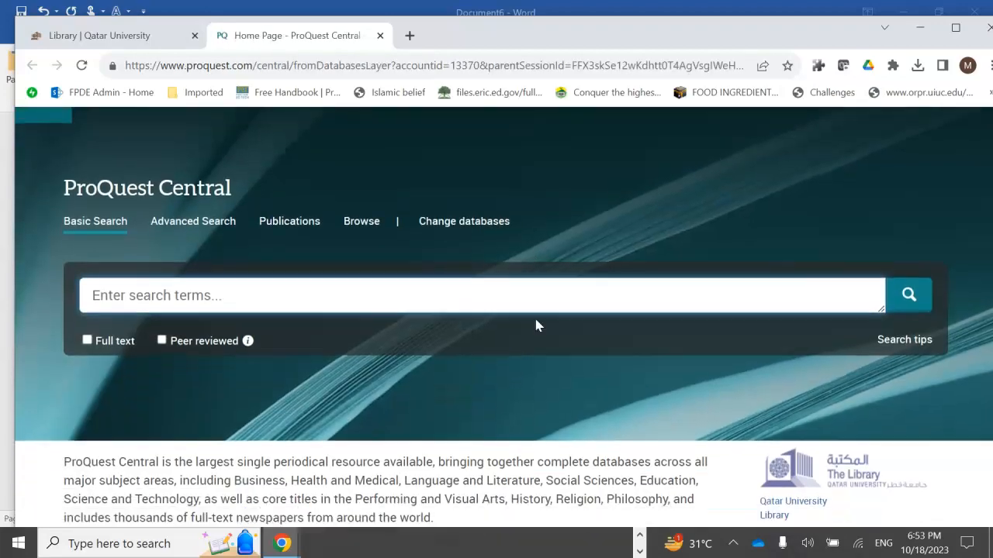
{"action": "left_click", "coordinate": [86, 274]}
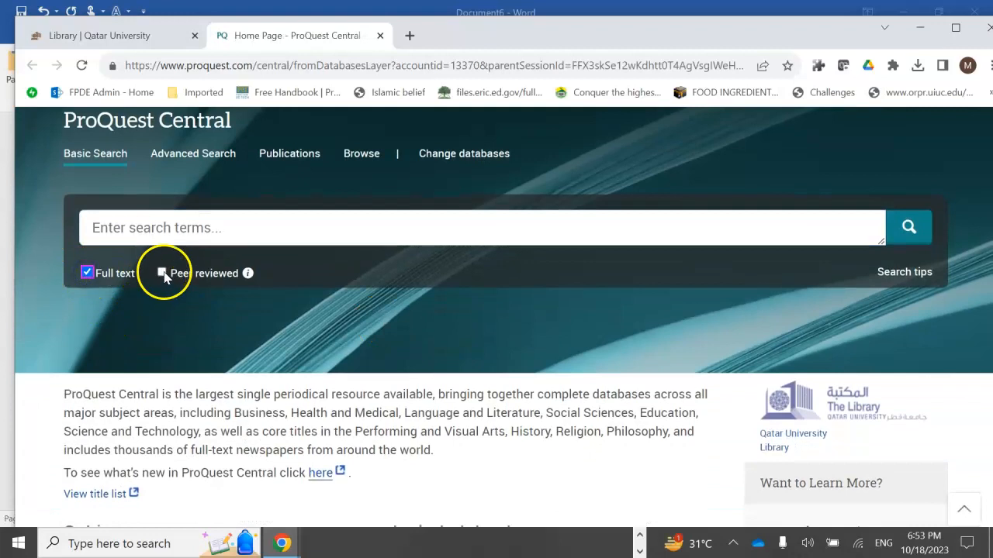
{"action": "left_click", "coordinate": [156, 235]}
{"action": "type", "text": "Sm"}
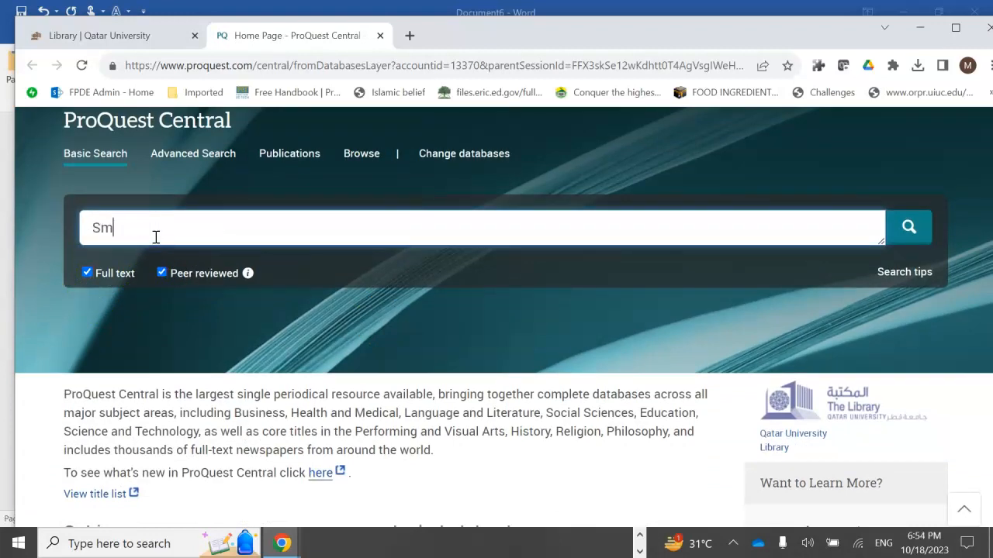
{"action": "type", "text": "oking and"}
{"action": "type", "text": " Lu"}
{"action": "key", "text": "BackSpace"}
{"action": "key", "text": "BackSpace"}
{"action": "type", "text": "Heart"}
{"action": "key", "text": "Return"}
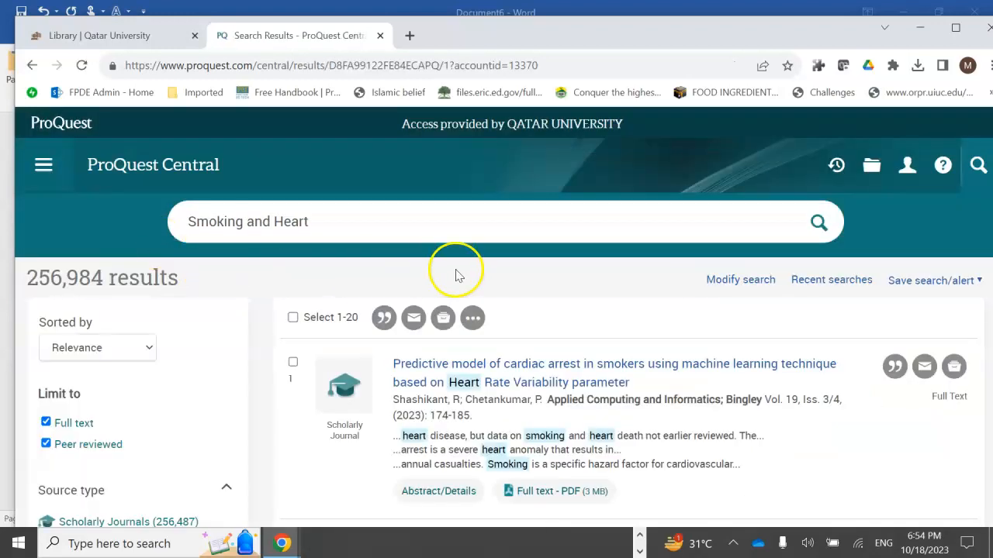
Try to bring up the citation for the first result, "Predictive model of cardiac arrest in smokers using machine learning technique".
{"action": "scroll", "coordinate": [458, 276], "scroll_direction": "down", "scroll_amount": 2}
{"action": "scroll", "coordinate": [457, 276], "scroll_direction": "down", "scroll_amount": 1}
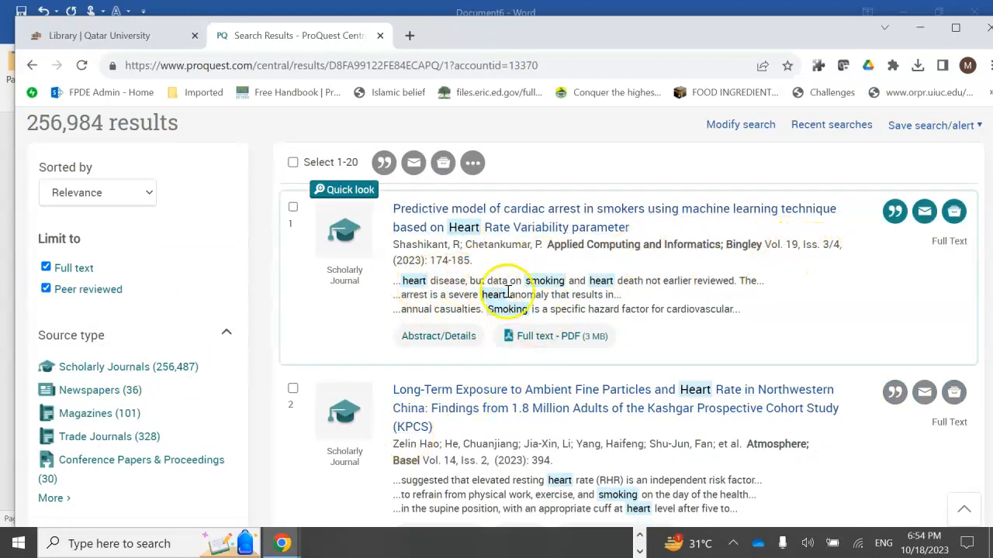
{"action": "left_click", "coordinate": [572, 214]}
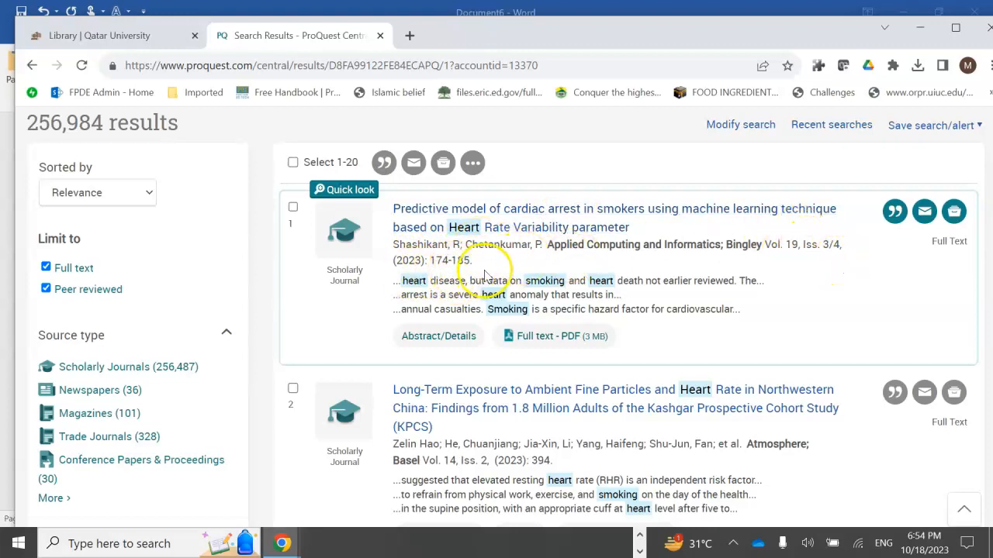
{"action": "left_click", "coordinate": [895, 211]}
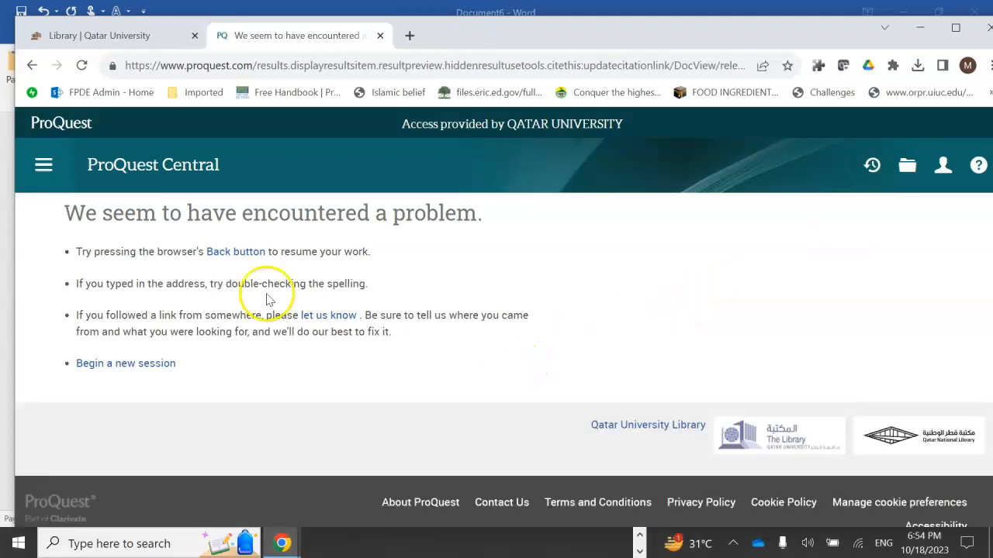
Return to the search results and copy the first result's citation in APA 7th - American Psychological Association, 7th Edition style.
{"action": "left_click", "coordinate": [241, 251]}
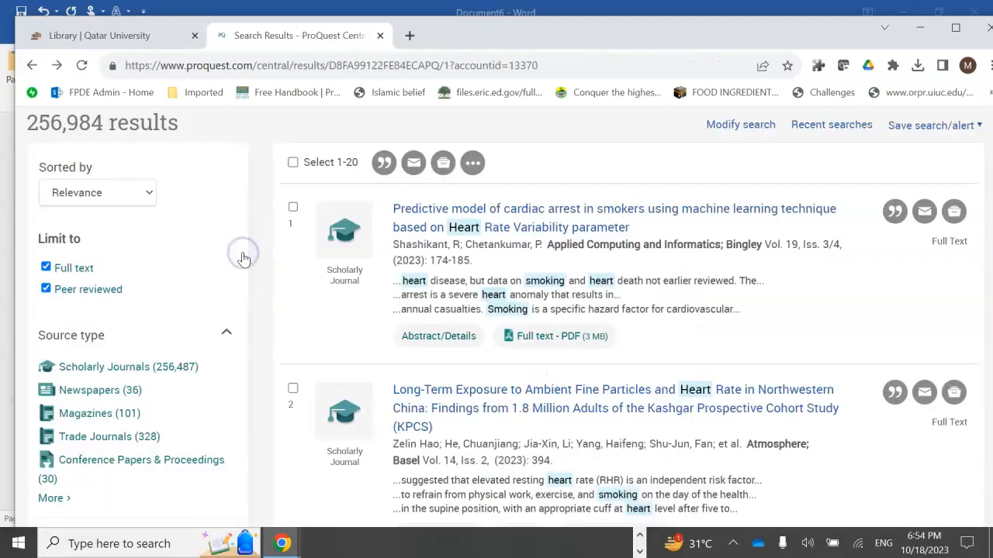
{"action": "left_click", "coordinate": [892, 214]}
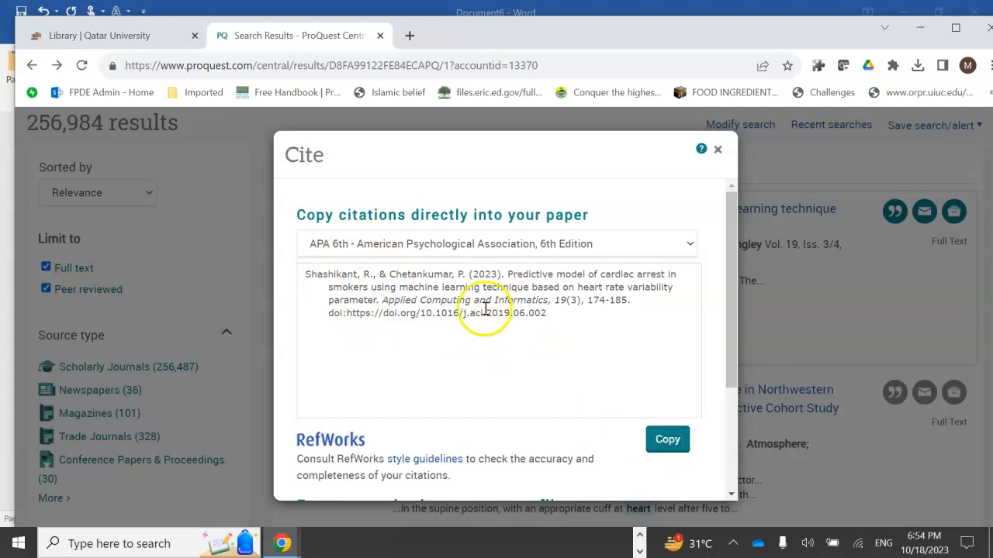
{"action": "left_click", "coordinate": [484, 245]}
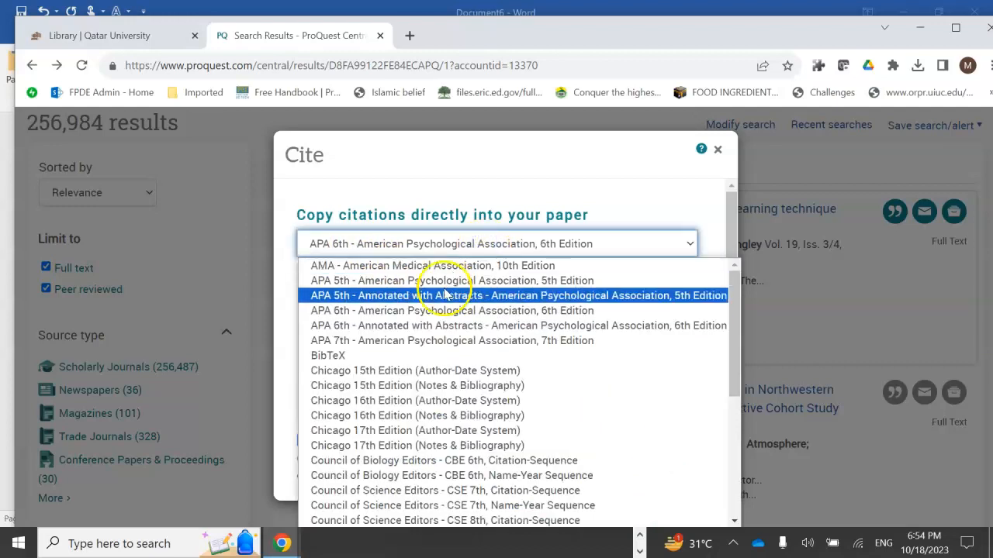
{"action": "left_click", "coordinate": [407, 341]}
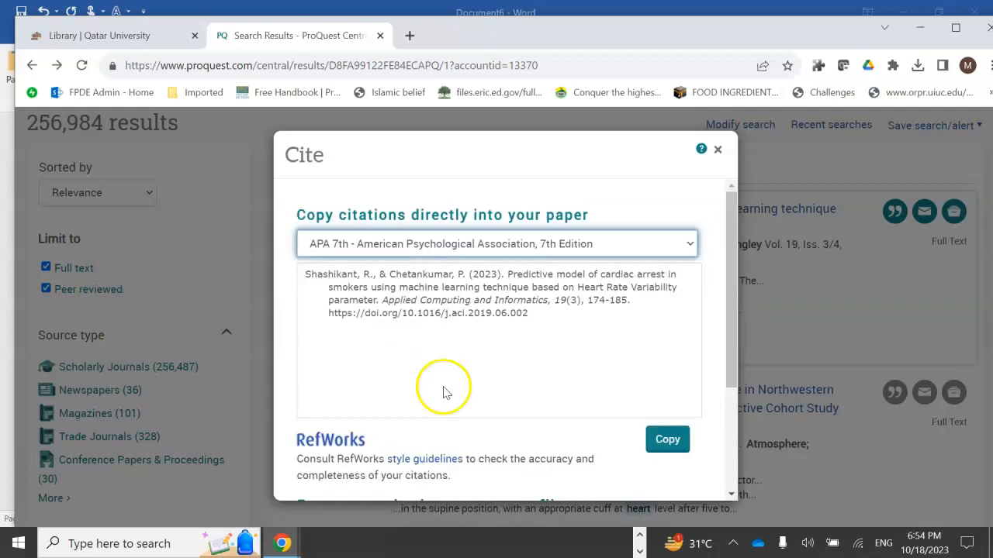
{"action": "left_click", "coordinate": [667, 440]}
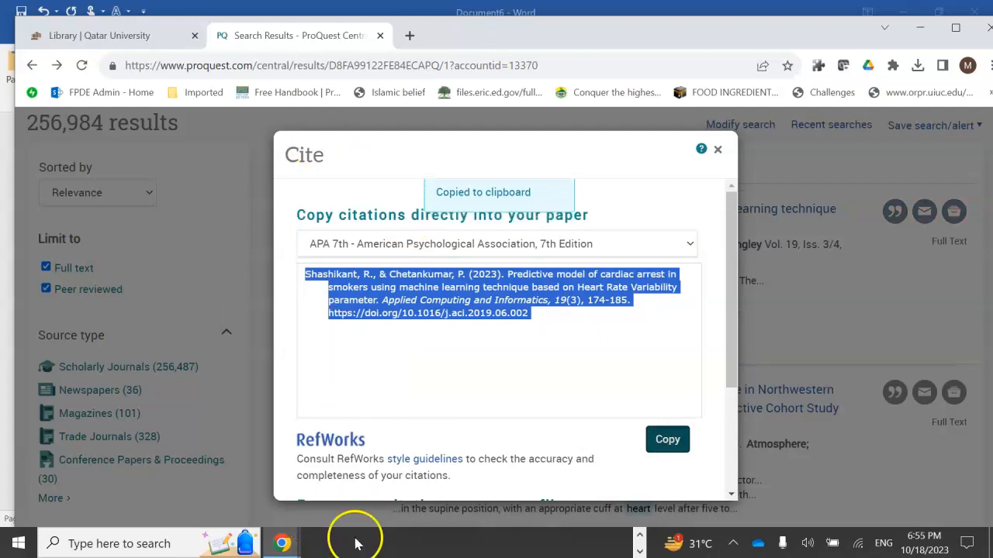
Switch to Document6 in Word and start a new line below the lung cancer reference.
{"action": "left_click", "coordinate": [640, 536]}
{"action": "left_click", "coordinate": [493, 543]}
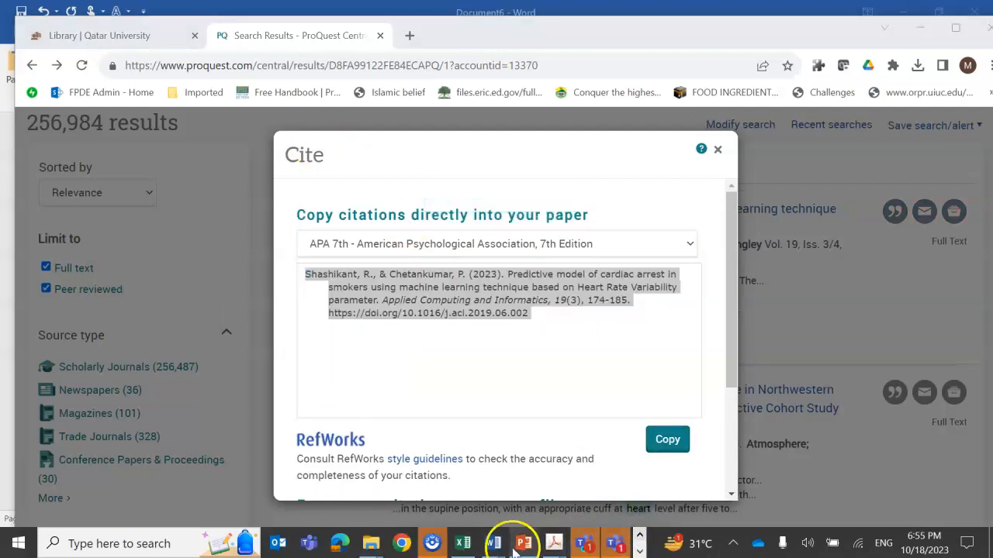
{"action": "left_click", "coordinate": [911, 490]}
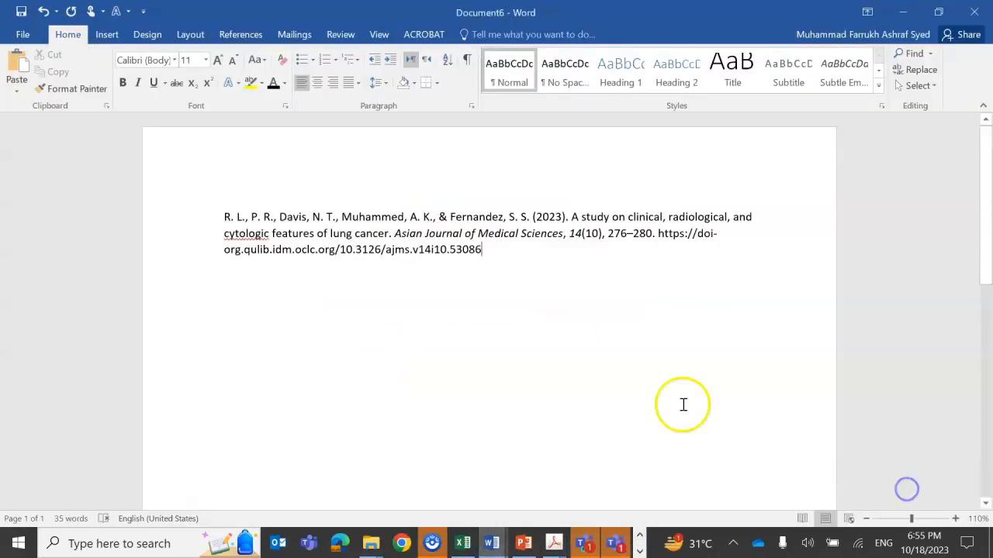
{"action": "left_click", "coordinate": [534, 365]}
{"action": "key", "text": "Return"}
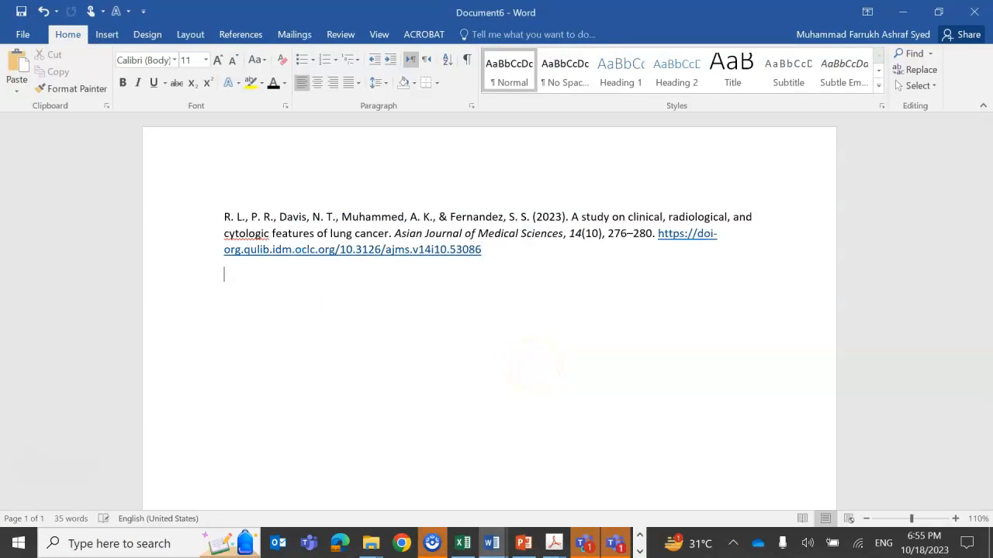
{"action": "key", "text": "ctrl+v"}
{"action": "left_click", "coordinate": [447, 339]}
{"action": "left_click", "coordinate": [263, 291]}
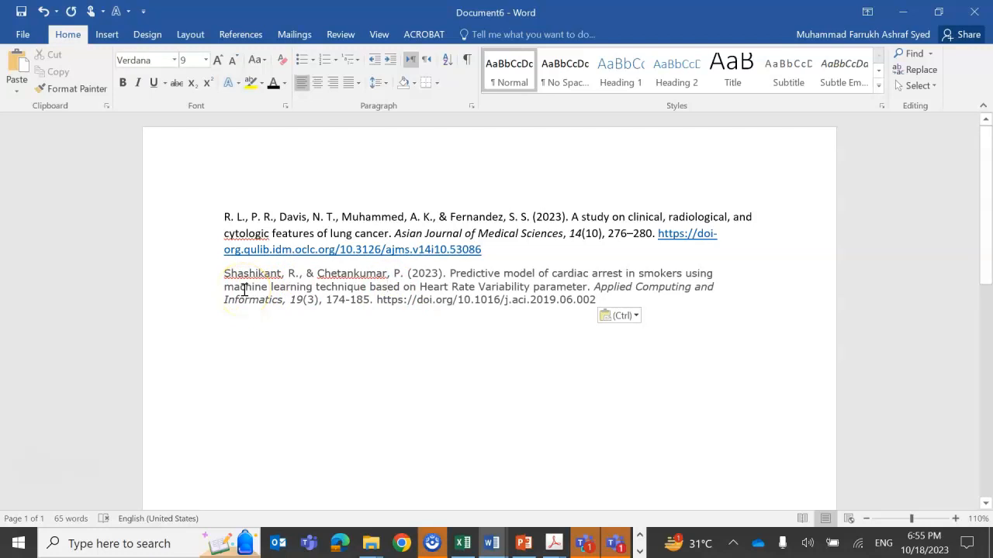
{"action": "key", "text": "ctrl+z"}
Paste the copied reference on the new line, merging it with the document's formatting.
{"action": "right_click", "coordinate": [243, 290]}
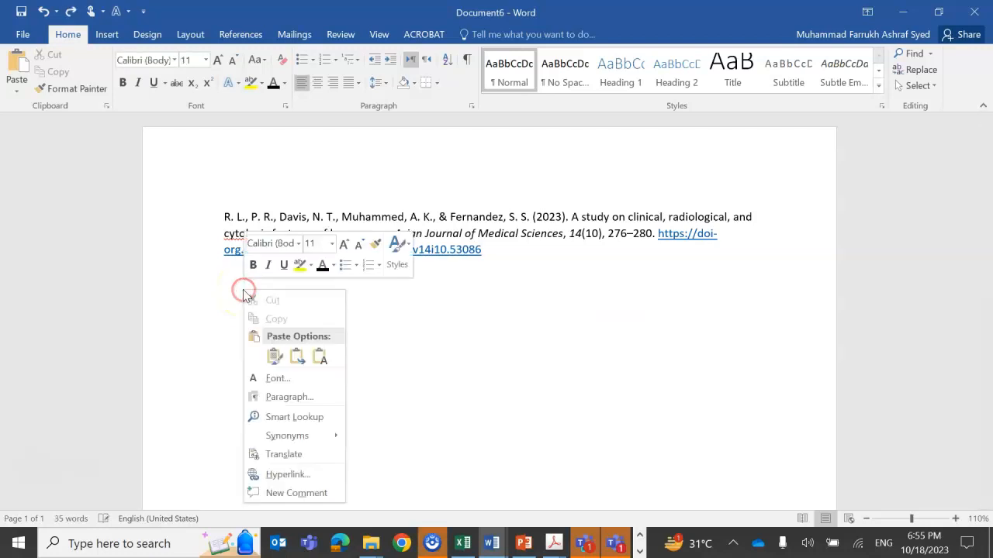
{"action": "left_click", "coordinate": [298, 358]}
{"action": "left_click", "coordinate": [396, 362]}
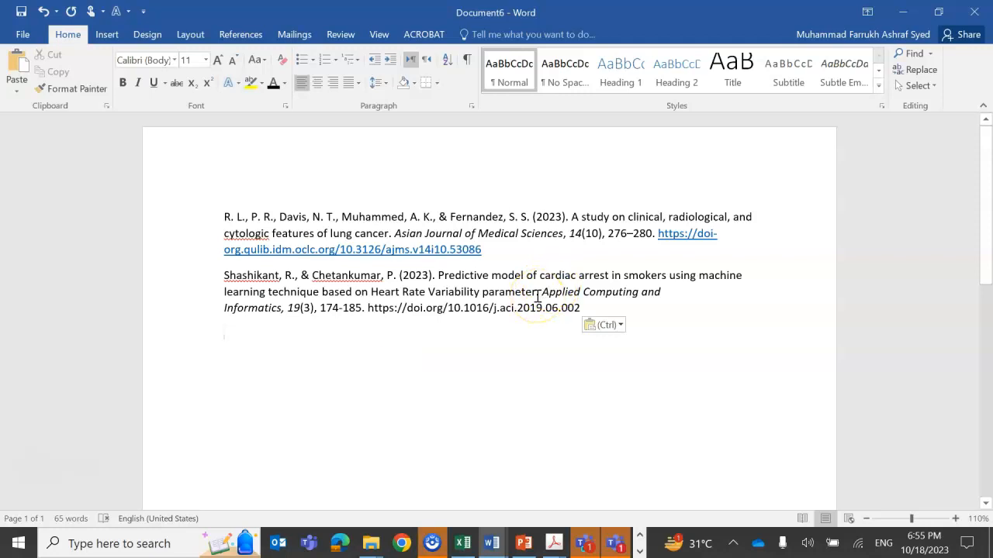
Change "Heart Rate Variability" in the pasted reference's article title to lowercase "heart rate variability".
{"action": "left_click_drag", "start_coordinate": [433, 273], "coordinate": [500, 285]}
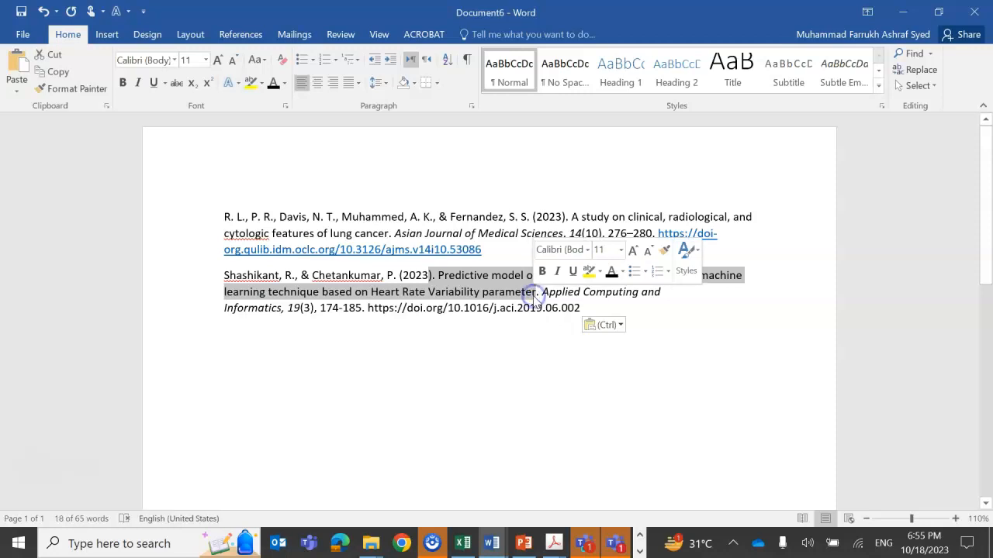
{"action": "double_click", "coordinate": [532, 292]}
{"action": "left_click", "coordinate": [373, 294]}
{"action": "key", "text": "Delete"}
{"action": "type", "text": "h"}
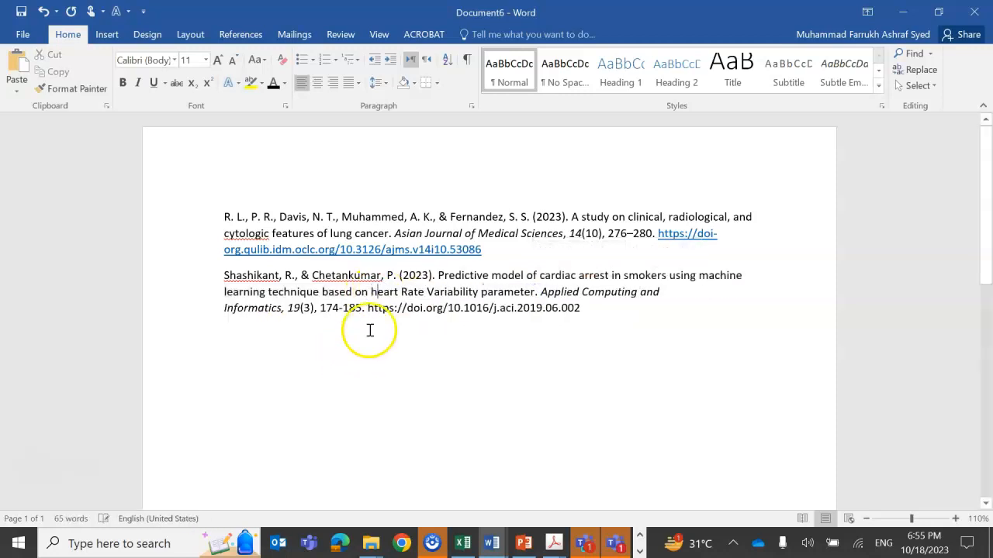
{"action": "left_click", "coordinate": [409, 296]}
{"action": "key", "text": "BackSpace"}
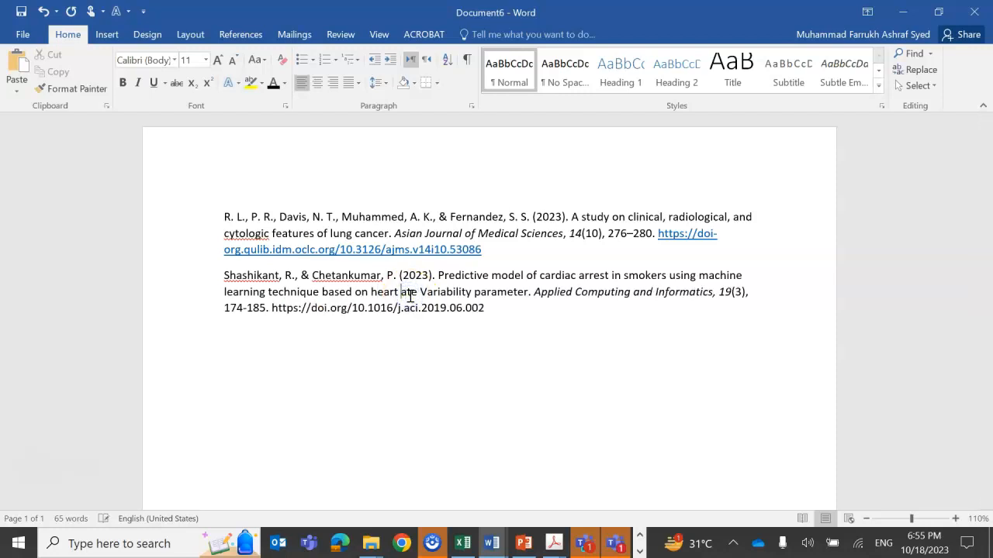
{"action": "type", "text": "r"}
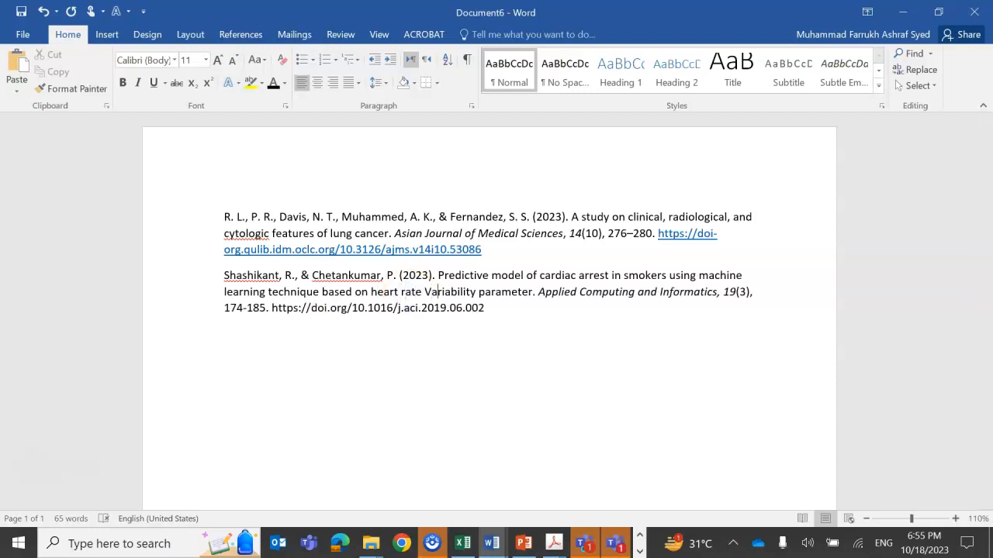
{"action": "left_click", "coordinate": [432, 295]}
{"action": "key", "text": "BackSpace"}
{"action": "type", "text": "r"}
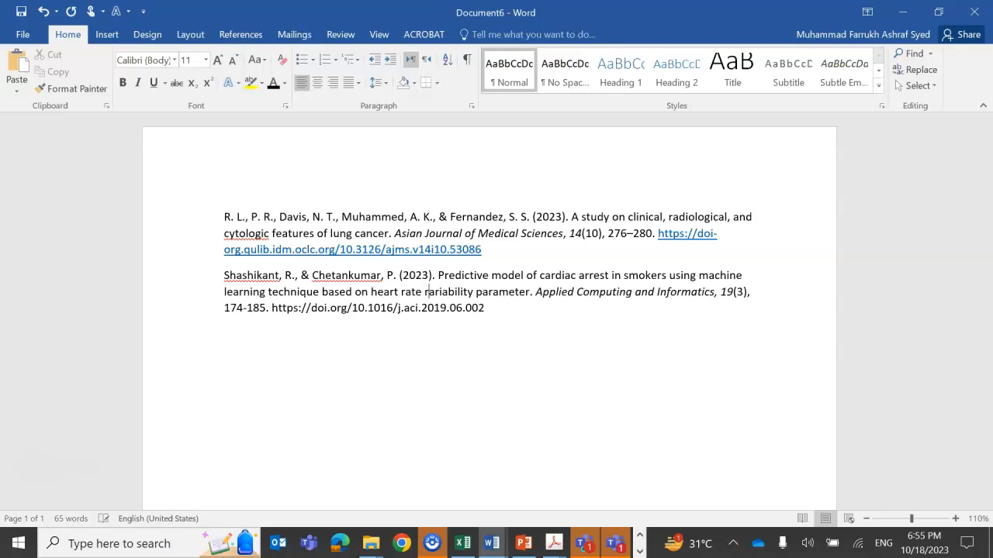
{"action": "key", "text": "BackSpace"}
{"action": "type", "text": "v"}
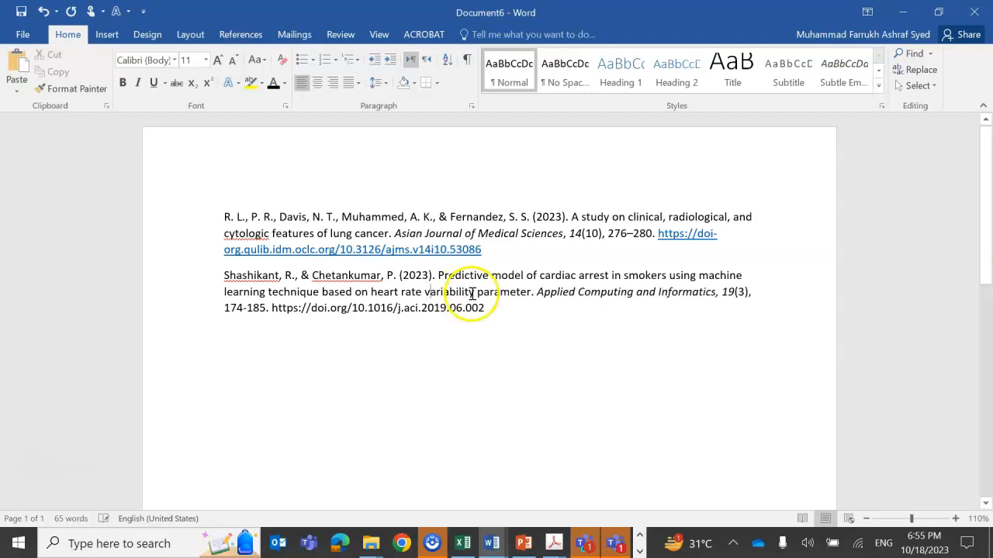
Turn the DOI of the cardiac arrest reference into a link by starting a new line after it.
{"action": "left_click", "coordinate": [544, 289]}
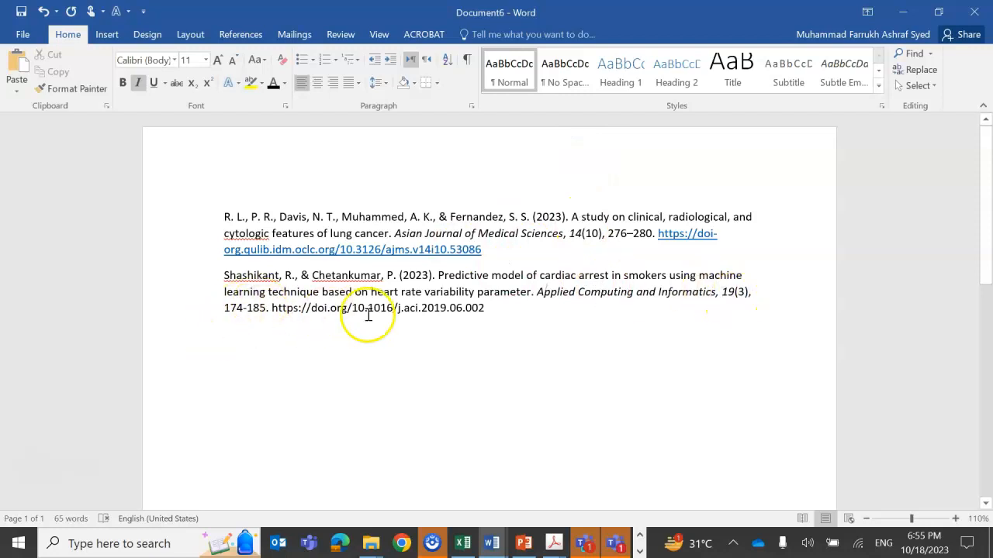
{"action": "left_click", "coordinate": [490, 309]}
{"action": "key", "text": "Return"}
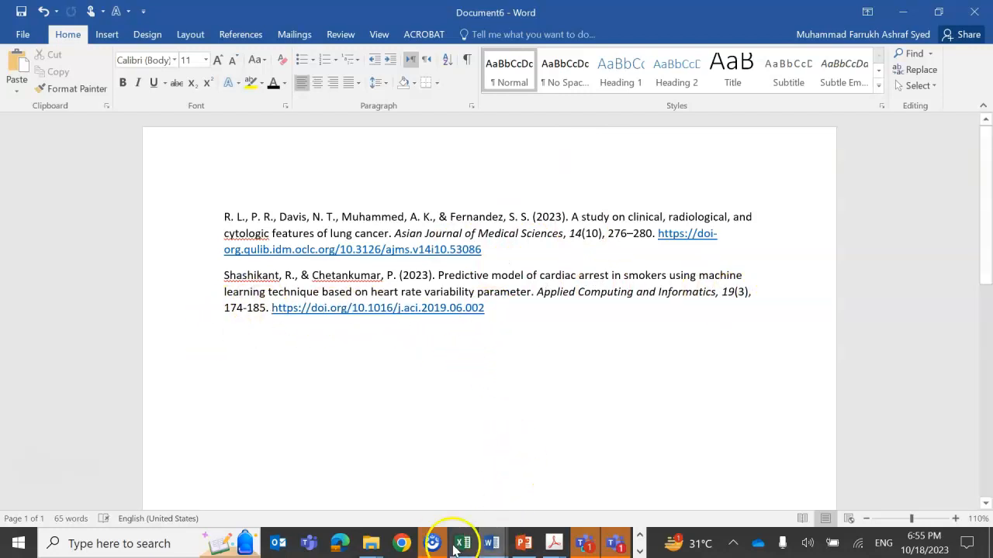
Switch back to the ProQuest results in Chrome and close the citation dialog.
{"action": "left_click", "coordinate": [641, 537]}
{"action": "left_click", "coordinate": [282, 541]}
{"action": "left_click", "coordinate": [420, 488]}
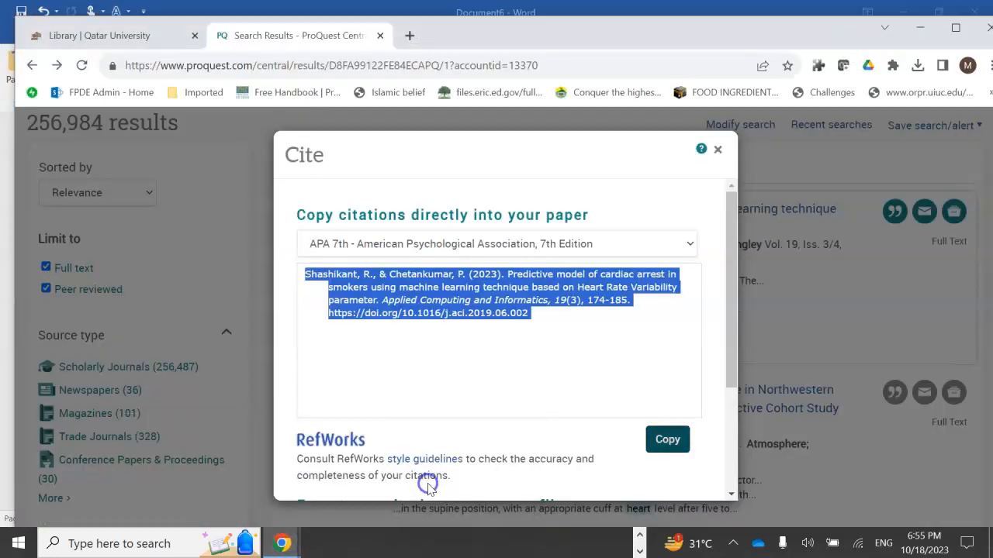
{"action": "left_click", "coordinate": [722, 152]}
Select search results 2 and 4, on fine particles and heart rate and on the giving up smoking model.
{"action": "scroll", "coordinate": [622, 299], "scroll_direction": "down", "scroll_amount": 3}
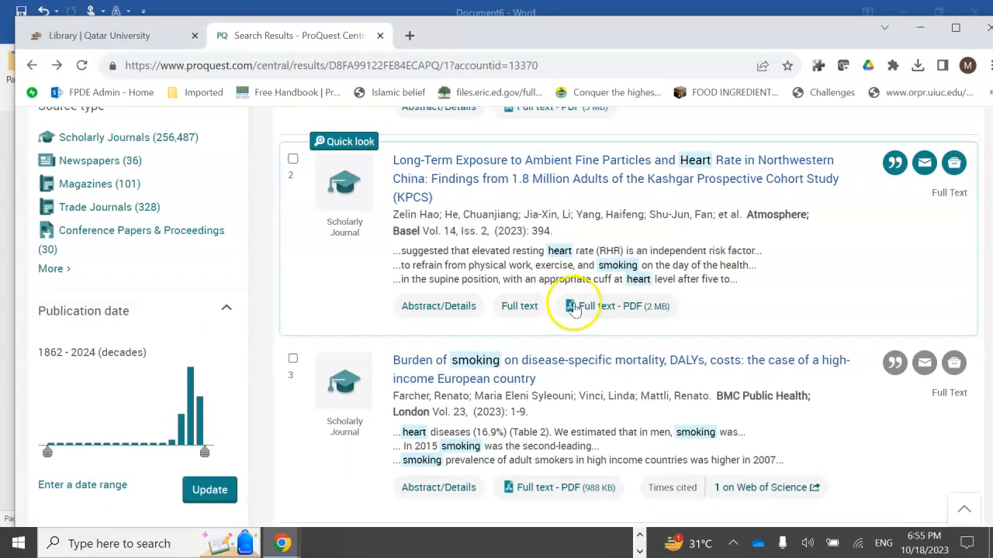
{"action": "scroll", "coordinate": [484, 348], "scroll_direction": "down", "scroll_amount": 4}
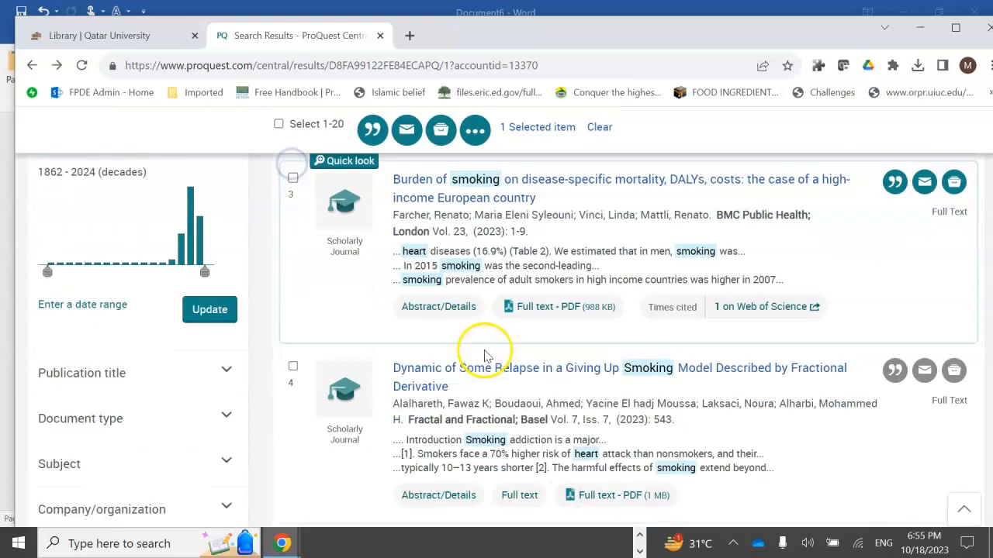
{"action": "left_click", "coordinate": [294, 271]}
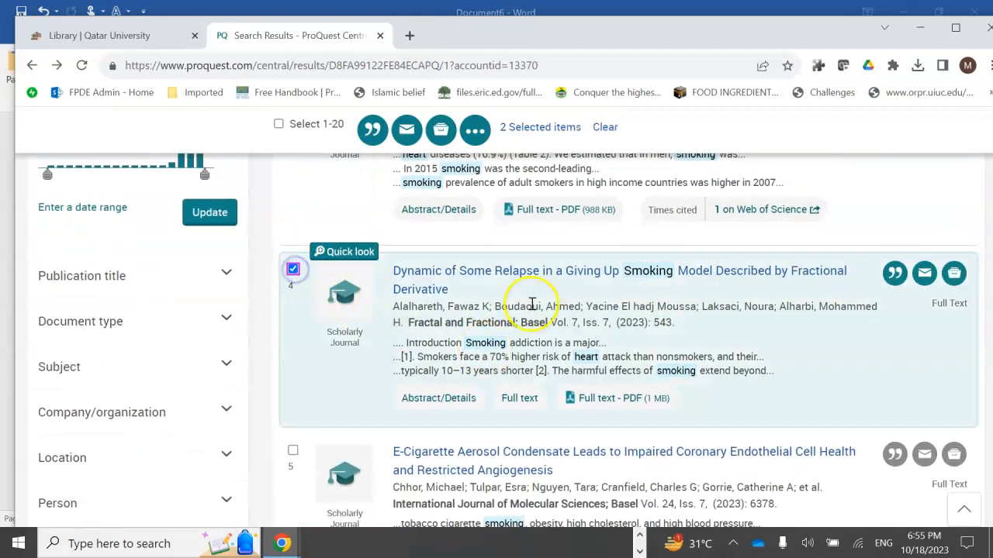
{"action": "scroll", "coordinate": [765, 228], "scroll_direction": "up", "scroll_amount": 8}
{"action": "scroll", "coordinate": [399, 299], "scroll_direction": "down", "scroll_amount": 8}
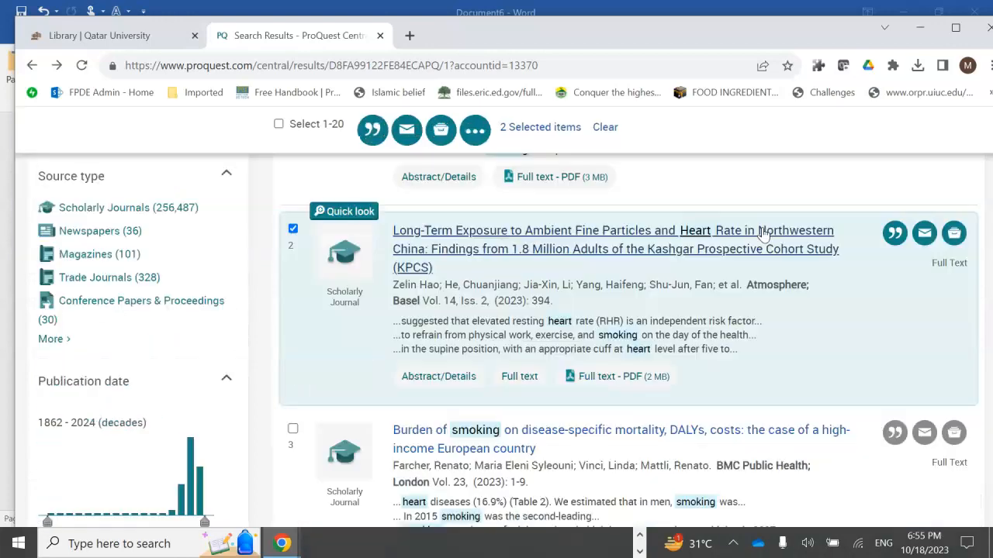
{"action": "scroll", "coordinate": [444, 323], "scroll_direction": "up", "scroll_amount": 8}
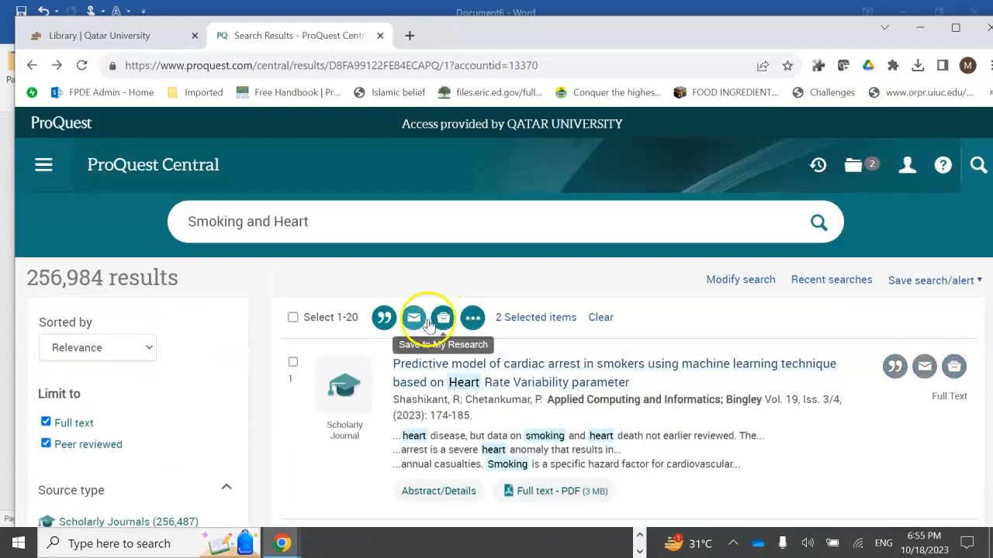
Copy the APA 7th citations of both selected results together and switch to Document6 in Word.
{"action": "left_click", "coordinate": [386, 320]}
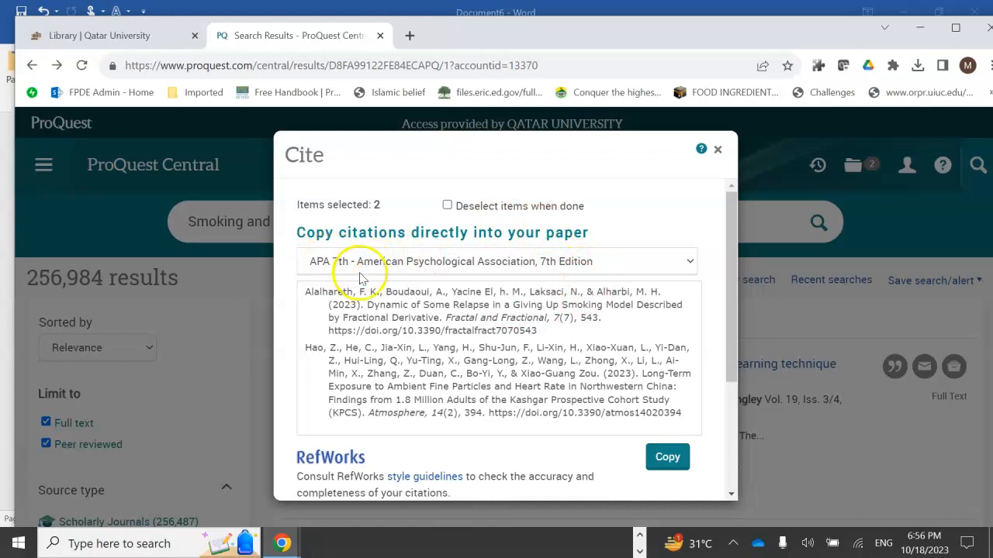
{"action": "left_click", "coordinate": [664, 459]}
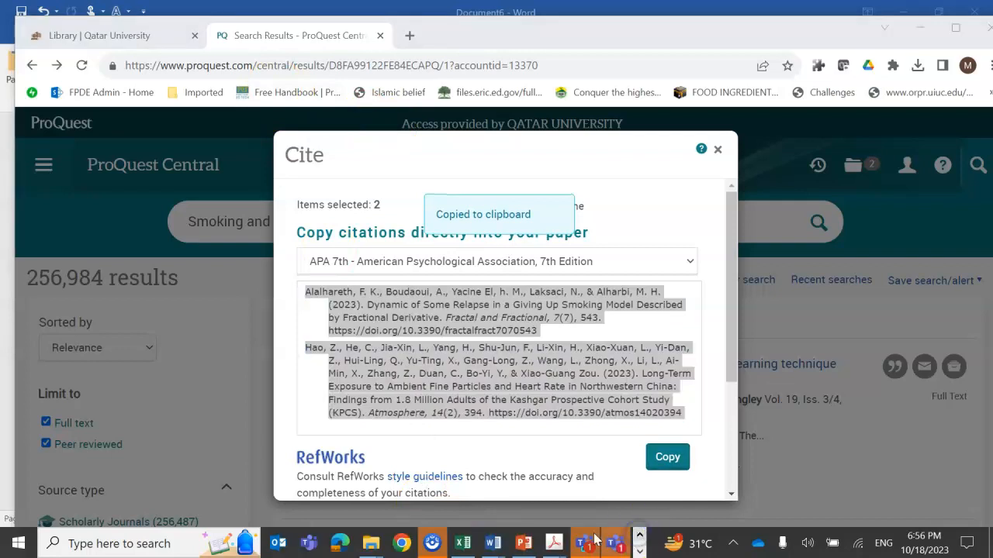
{"action": "mouse_move", "coordinate": [490, 541]}
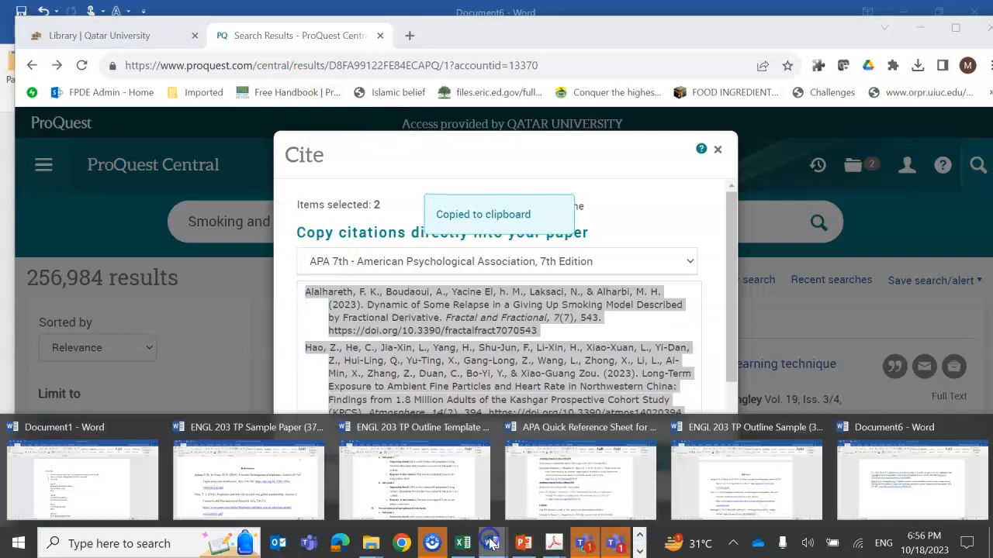
{"action": "left_click", "coordinate": [950, 479]}
{"action": "key", "text": "ctrl+v"}
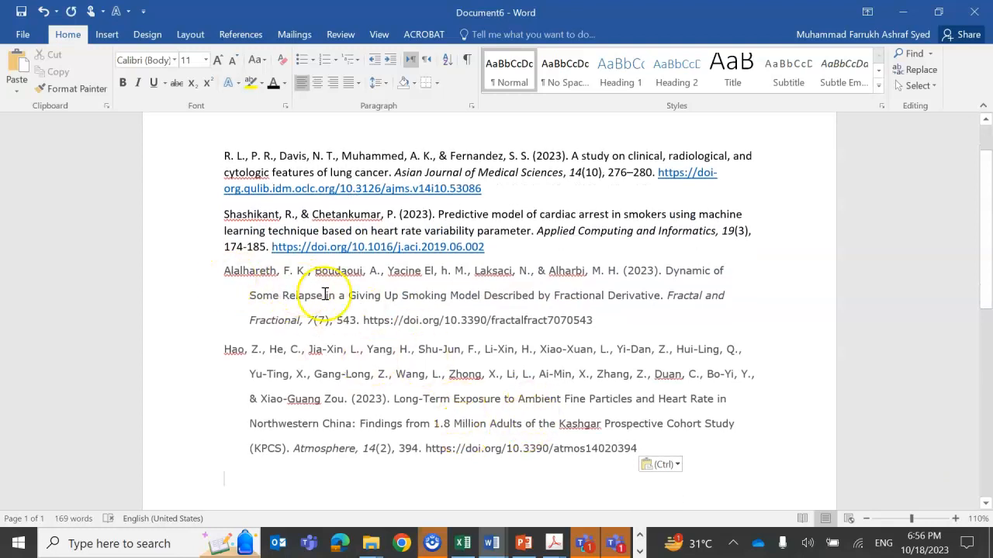
{"action": "key", "text": "ctrl+a"}
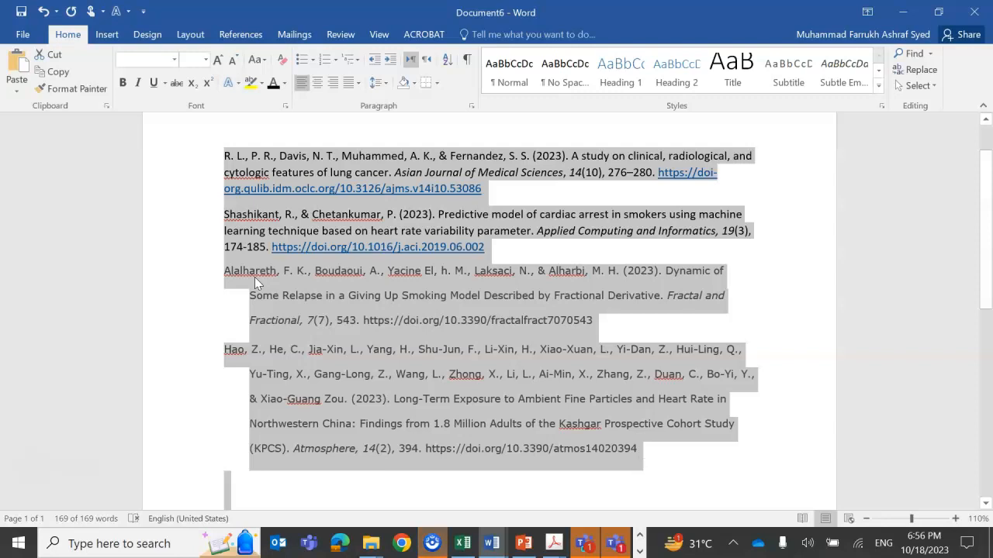
{"action": "key", "text": "ctrl+z"}
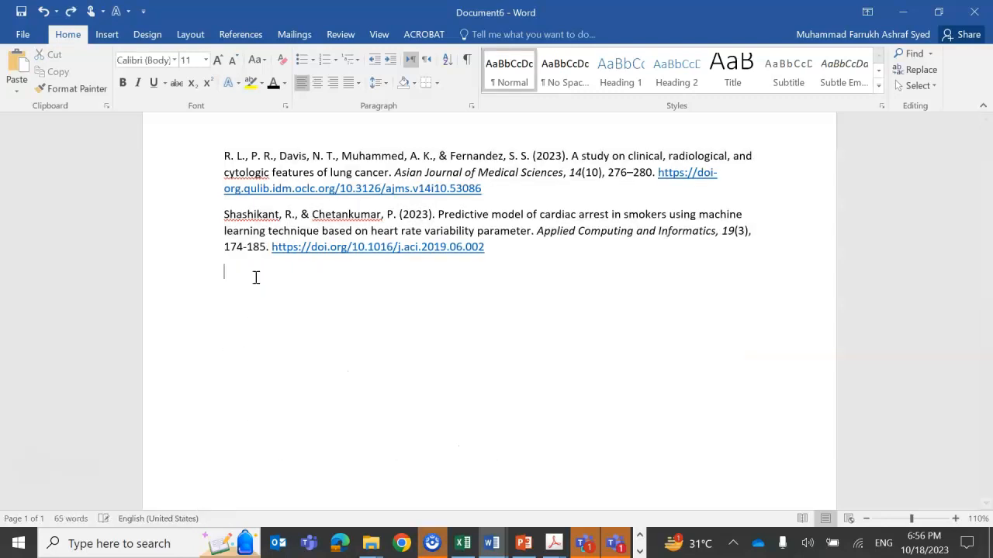
Paste the two copied references below the cardiac arrest reference, merging them with the document's formatting, and review the list.
{"action": "right_click", "coordinate": [255, 277]}
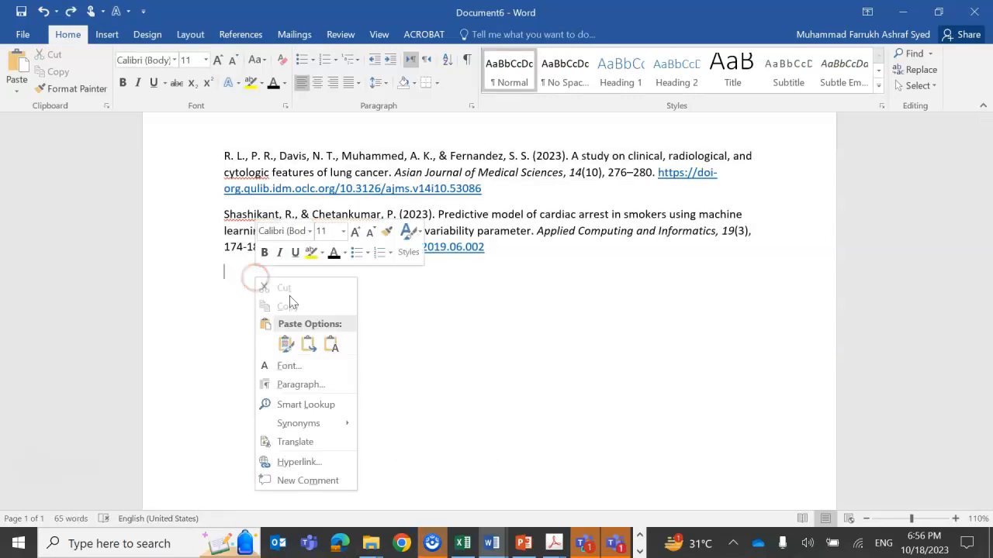
{"action": "left_click", "coordinate": [290, 342]}
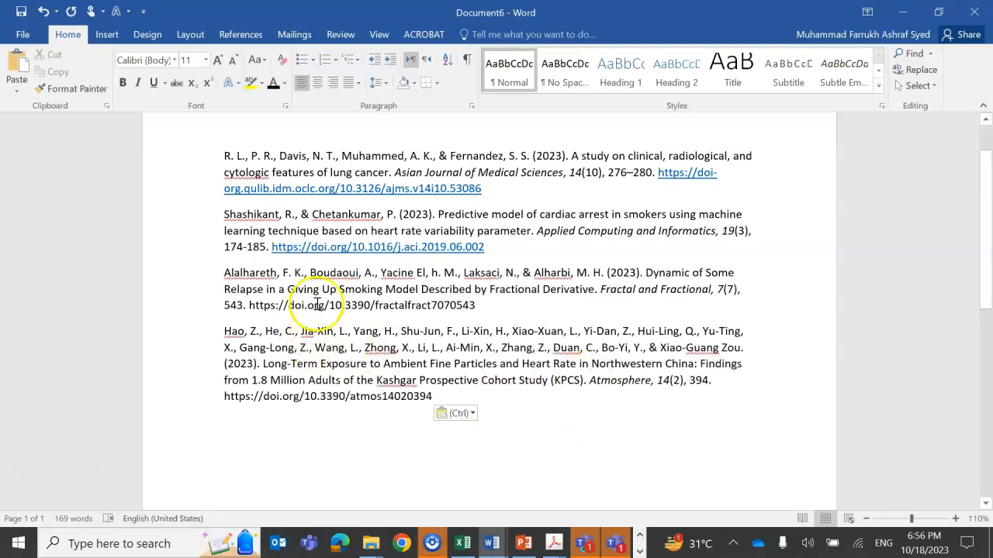
{"action": "scroll", "coordinate": [273, 339], "scroll_direction": "up", "scroll_amount": 1}
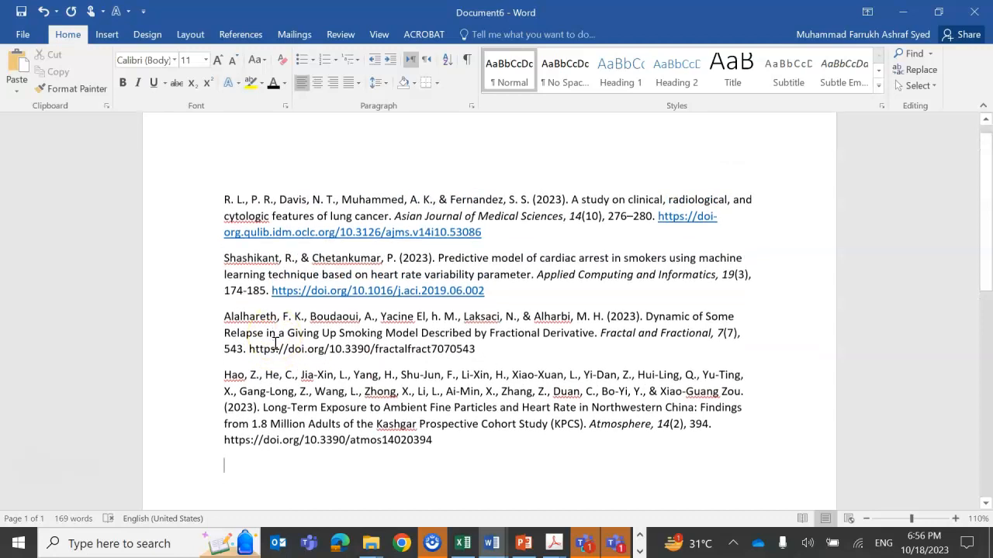
{"action": "scroll", "coordinate": [269, 337], "scroll_direction": "down", "scroll_amount": 1}
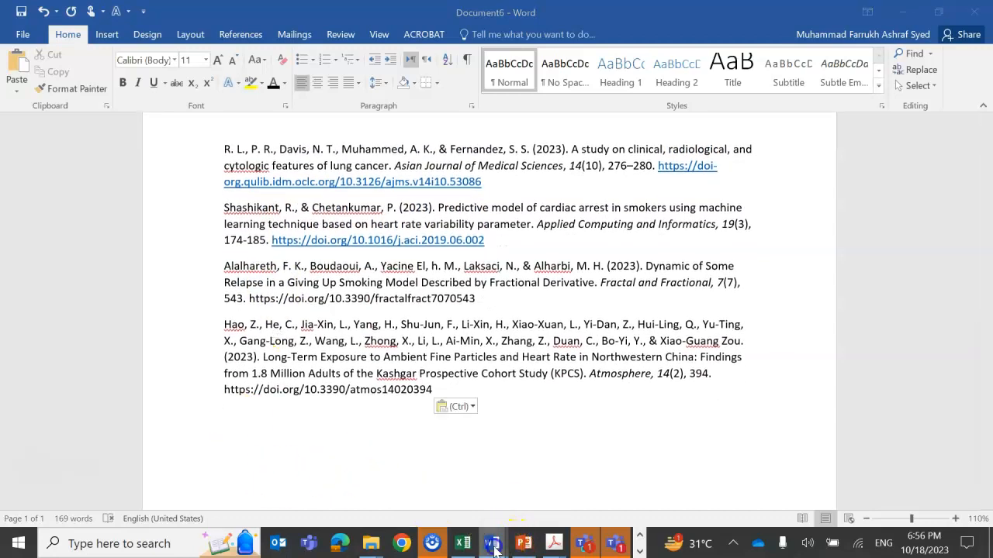
Switch to the ENGL 203 TP Sample Paper document and copy the Handbook of biopolymers and biodegradable plastics reference from its reference list.
{"action": "mouse_move", "coordinate": [494, 548]}
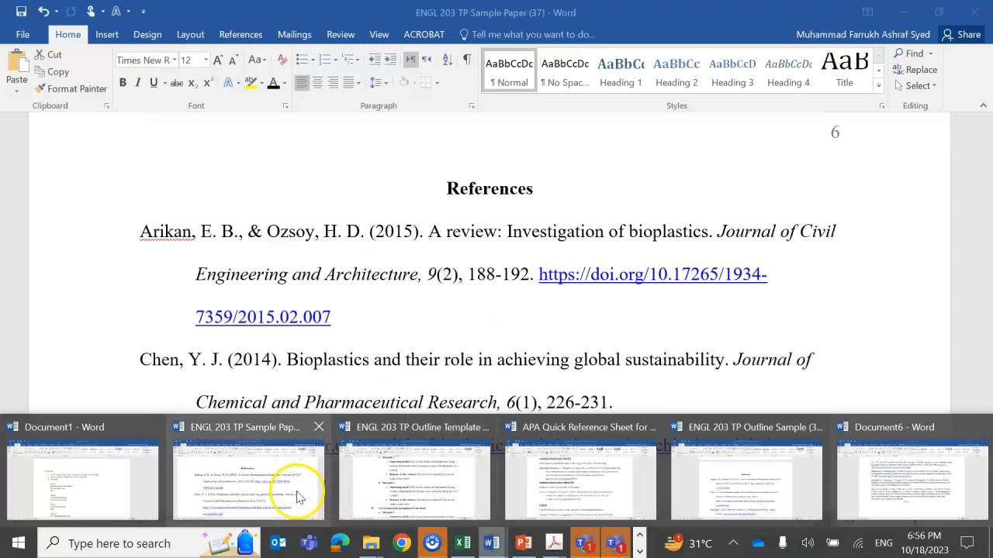
{"action": "left_click", "coordinate": [298, 496]}
{"action": "scroll", "coordinate": [343, 403], "scroll_direction": "down", "scroll_amount": 5}
{"action": "scroll", "coordinate": [349, 400], "scroll_direction": "down", "scroll_amount": 5}
{"action": "scroll", "coordinate": [350, 403], "scroll_direction": "up", "scroll_amount": 7}
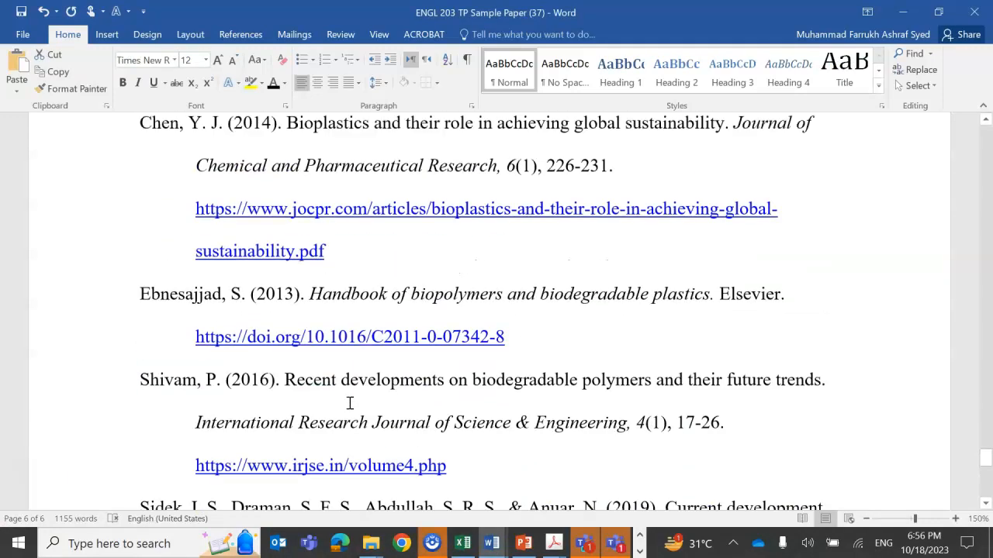
{"action": "left_click_drag", "start_coordinate": [141, 315], "coordinate": [431, 354]}
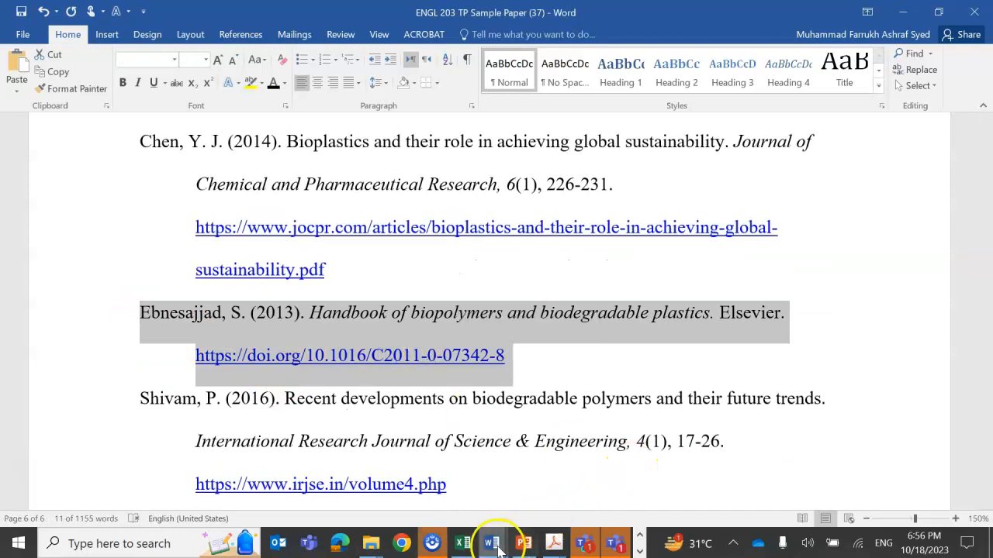
Return to Document6 and paste the copied handbook reference below the fine particles and heart rate reference.
{"action": "mouse_move", "coordinate": [498, 549]}
{"action": "left_click", "coordinate": [884, 464]}
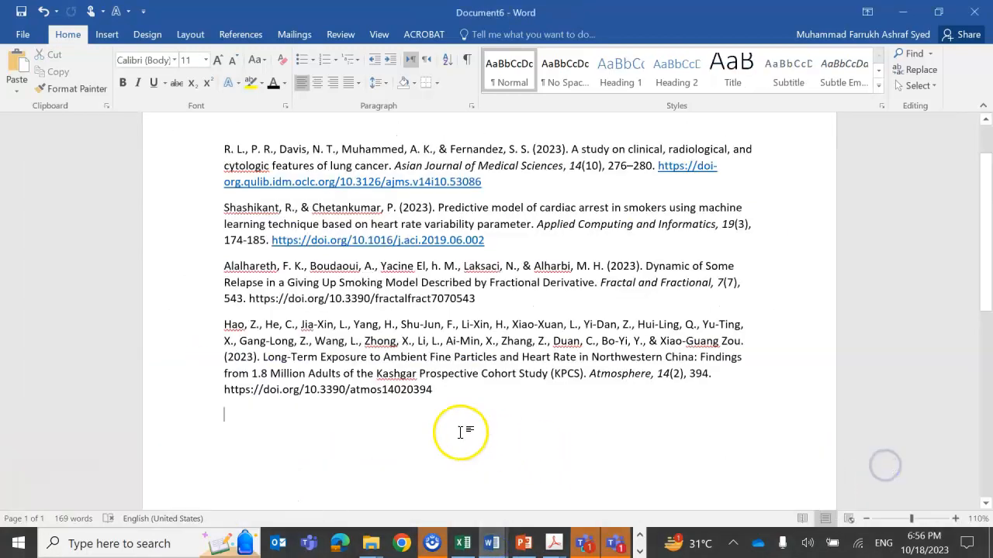
{"action": "key", "text": "ctrl+v"}
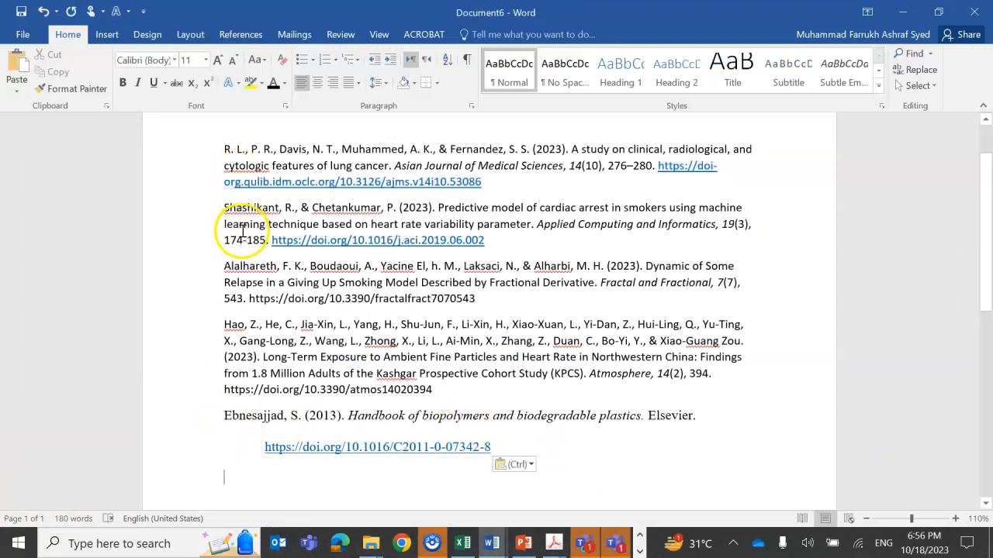
{"action": "key", "text": "ctrl"}
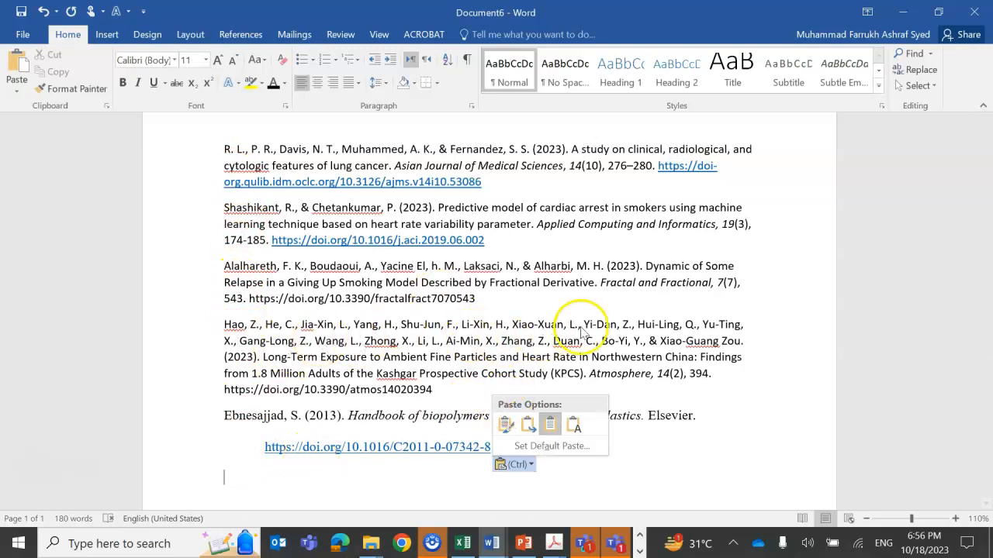
{"action": "left_click", "coordinate": [401, 374]}
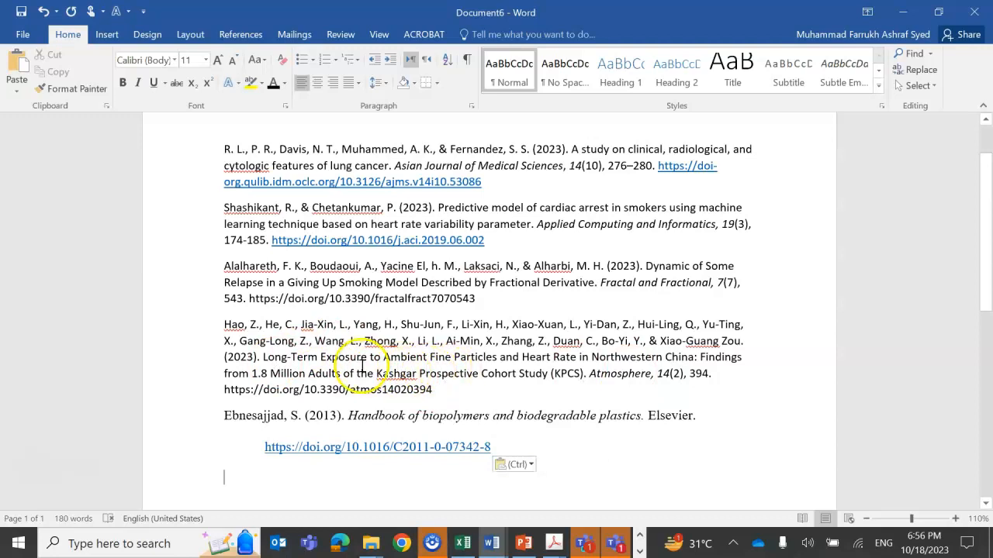
Change "Term", "Exposure" and "Ambient" to lowercase in the title of the fine particles and heart rate reference.
{"action": "left_click", "coordinate": [296, 361]}
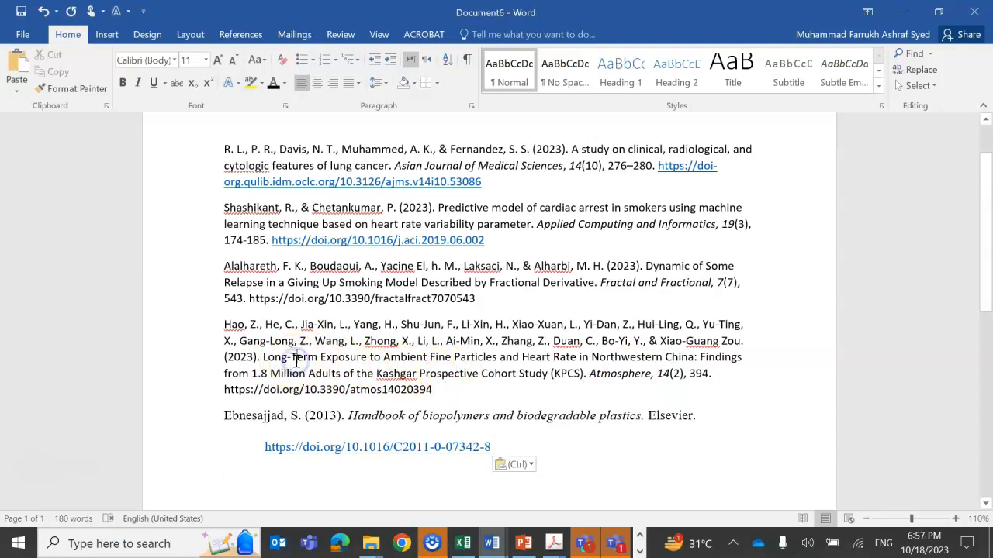
{"action": "key", "text": "BackSpace"}
{"action": "type", "text": "t"}
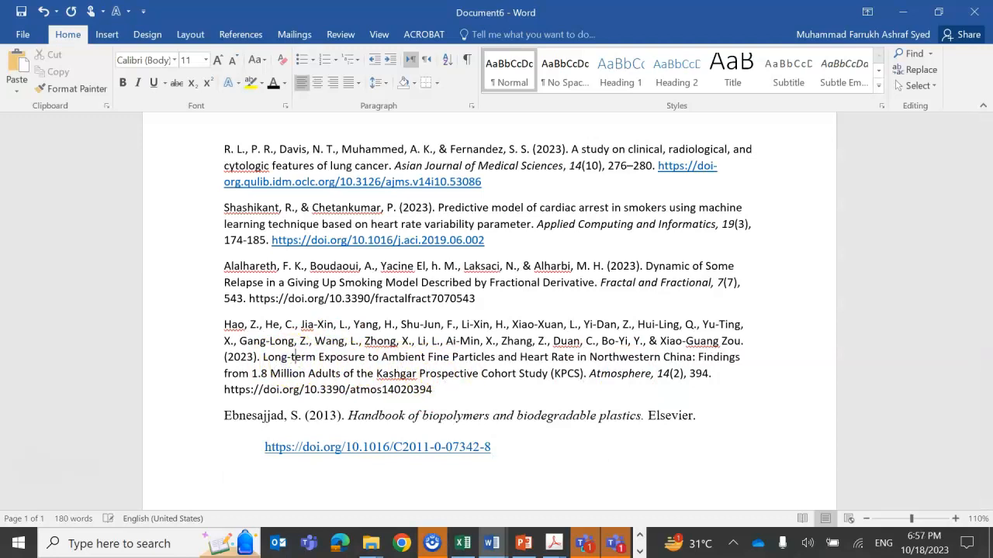
{"action": "left_click", "coordinate": [325, 357]}
{"action": "type", "text": "e"}
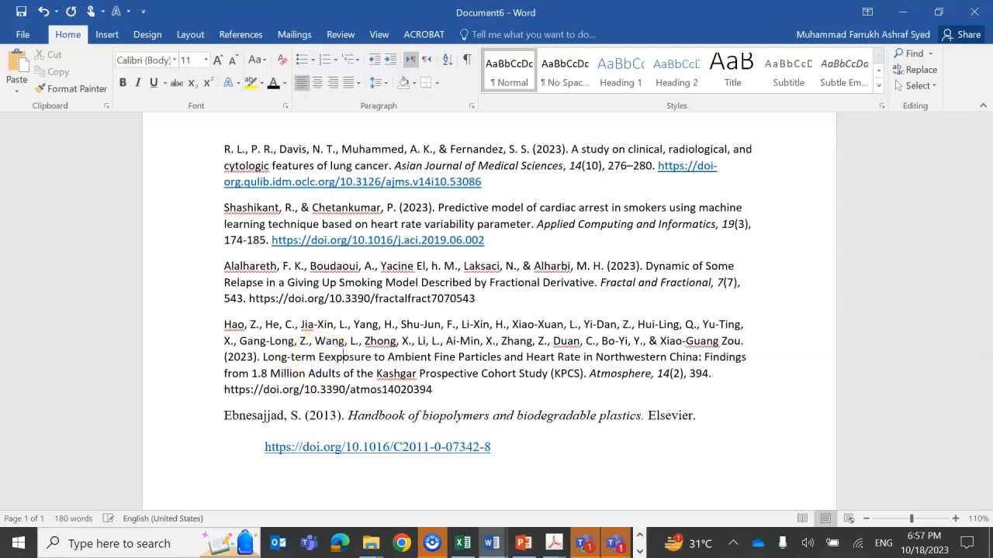
{"action": "key", "text": "Delete"}
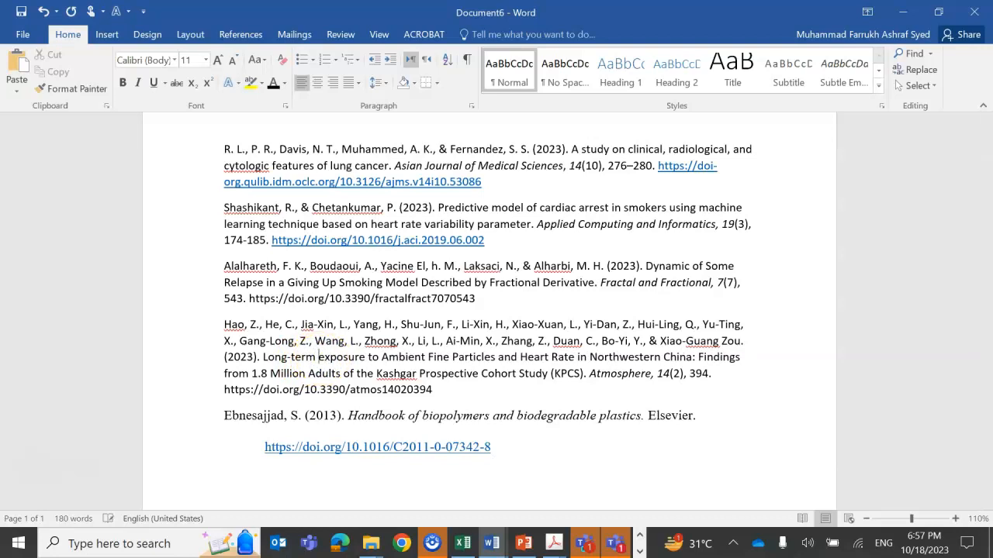
{"action": "left_click", "coordinate": [381, 357]}
{"action": "type", "text": "a"}
{"action": "key", "text": "Delete"}
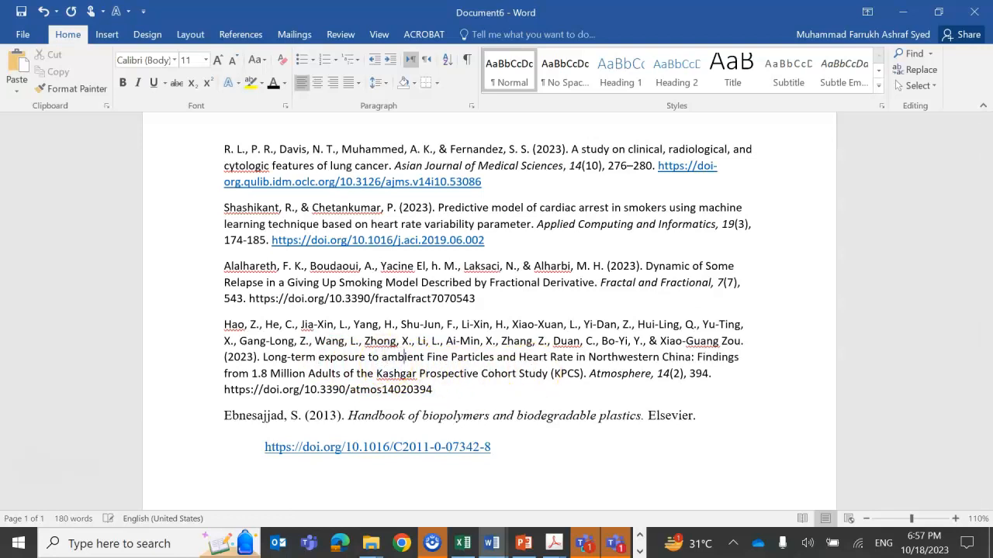
Change "Fine Particles" and "Heart Rate" to lowercase in the same article title.
{"action": "left_click", "coordinate": [427, 356]}
{"action": "key", "text": "Delete"}
{"action": "type", "text": "f"}
{"action": "key", "text": "BackSpace"}
{"action": "type", "text": "p"}
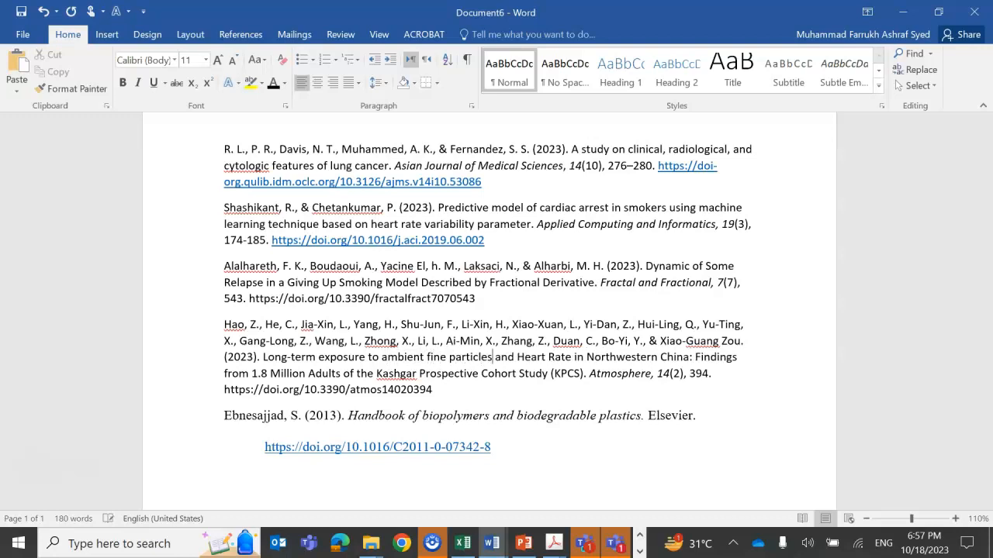
{"action": "key", "text": "BackSpace"}
{"action": "type", "text": "h"}
{"action": "key", "text": "BackSpace"}
{"action": "type", "text": "r"}
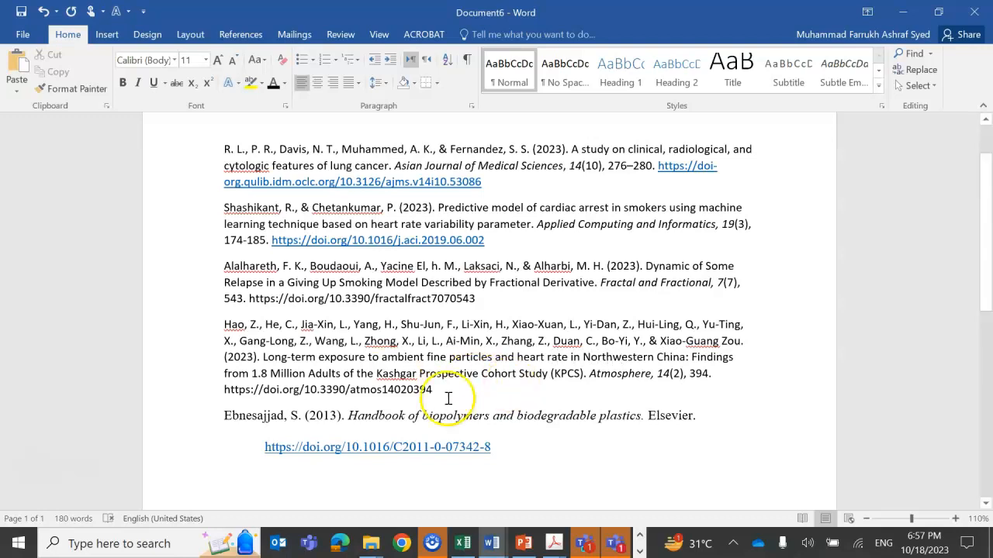
Change "Million Adults" to "million adults" in the subtitle of the Kashgar cohort study reference.
{"action": "left_click", "coordinate": [281, 373]}
{"action": "key", "text": "BackSpace"}
{"action": "type", "text": "m"}
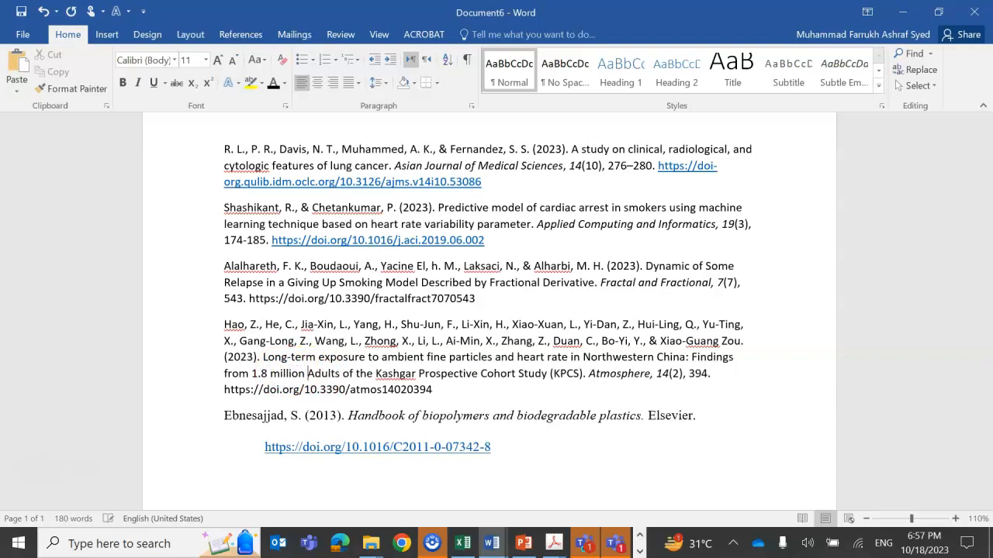
{"action": "key", "text": "BackSpace"}
{"action": "type", "text": "a"}
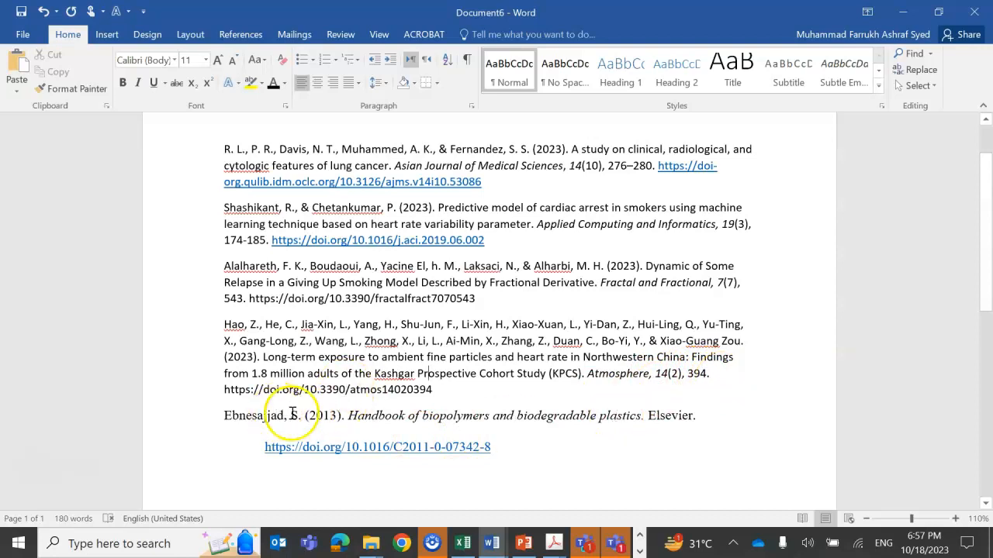
Add a centred, bold "References" heading on a new line above the first reference.
{"action": "scroll", "coordinate": [266, 459], "scroll_direction": "up", "scroll_amount": 2}
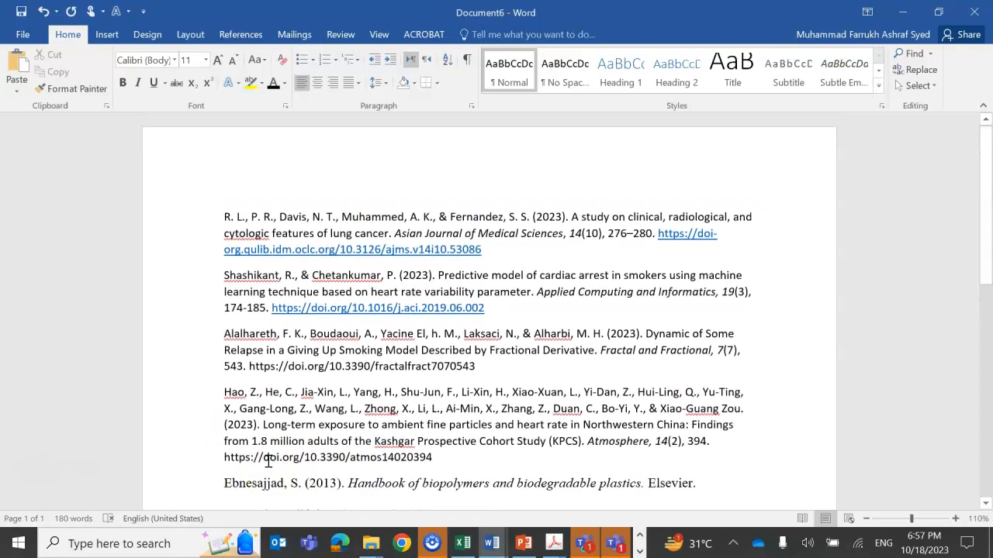
{"action": "left_click", "coordinate": [215, 216]}
{"action": "key", "text": "Return"}
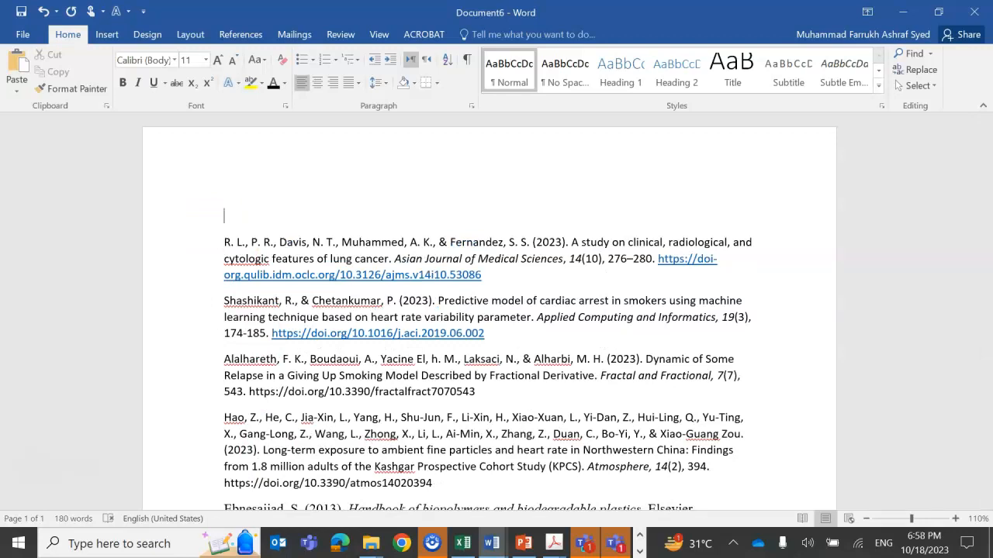
{"action": "key", "text": "ctrl+e"}
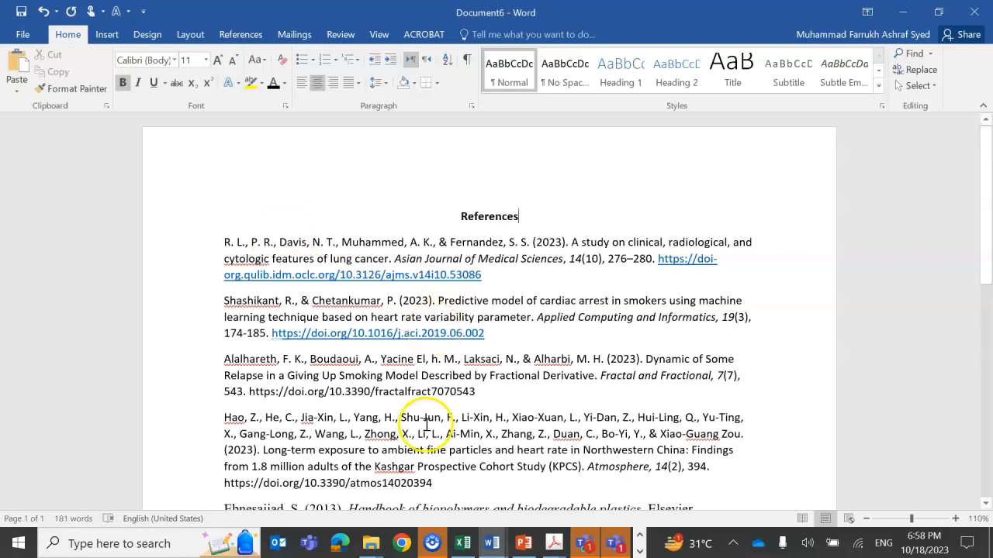
{"action": "key", "text": "BackSpace"}
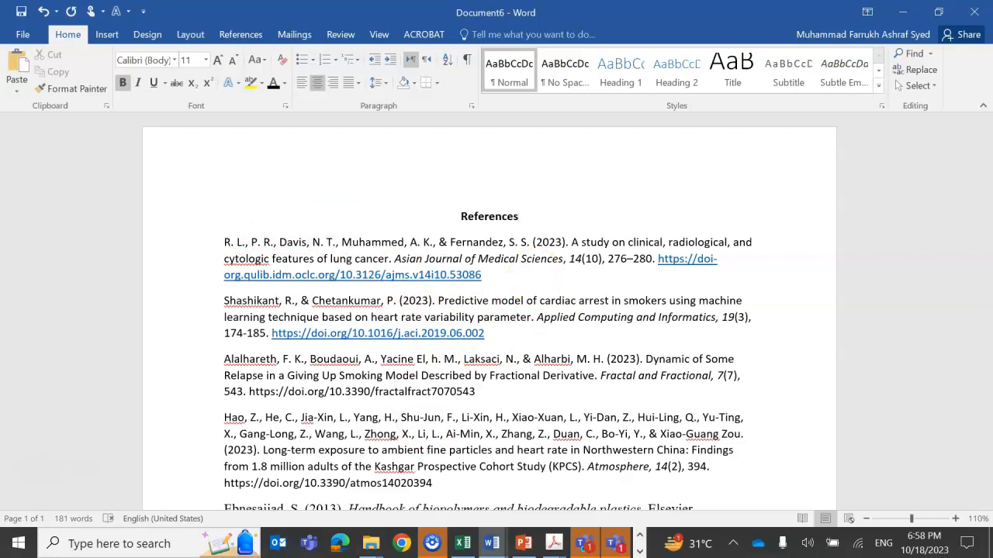
Format the entire document text in Times New Roman, size 12.
{"action": "scroll", "coordinate": [594, 303], "scroll_direction": "down", "scroll_amount": 3}
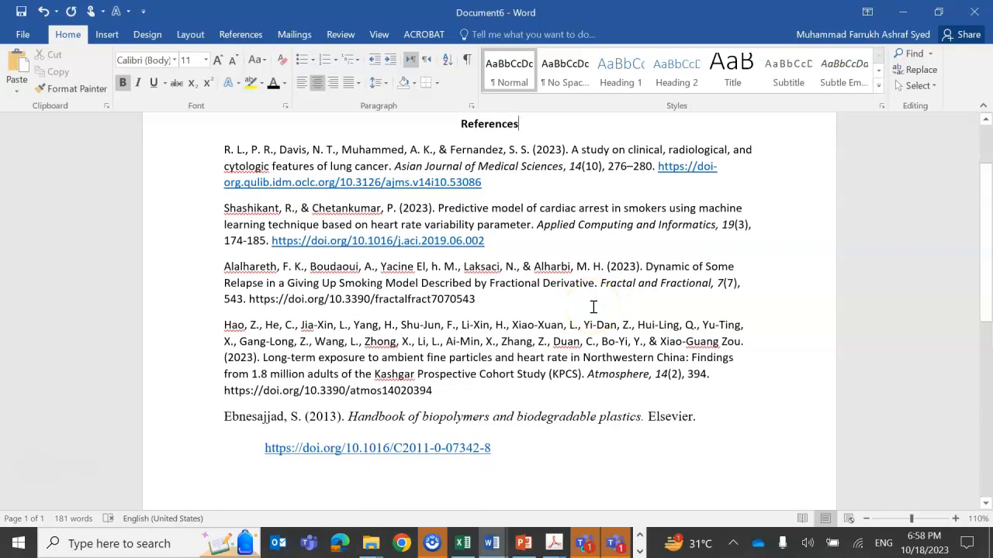
{"action": "key", "text": "ctrl+a"}
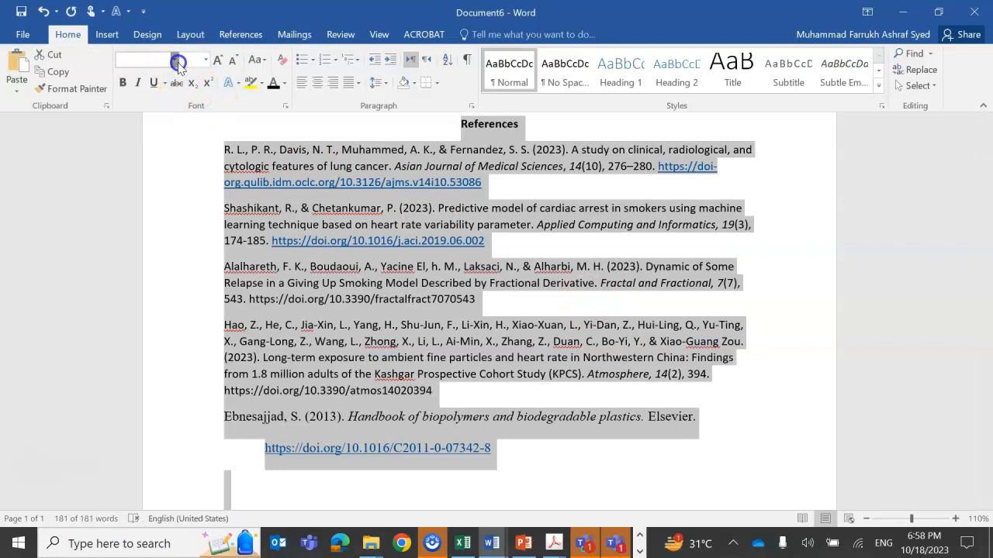
{"action": "left_click", "coordinate": [177, 62]}
{"action": "left_click", "coordinate": [175, 125]}
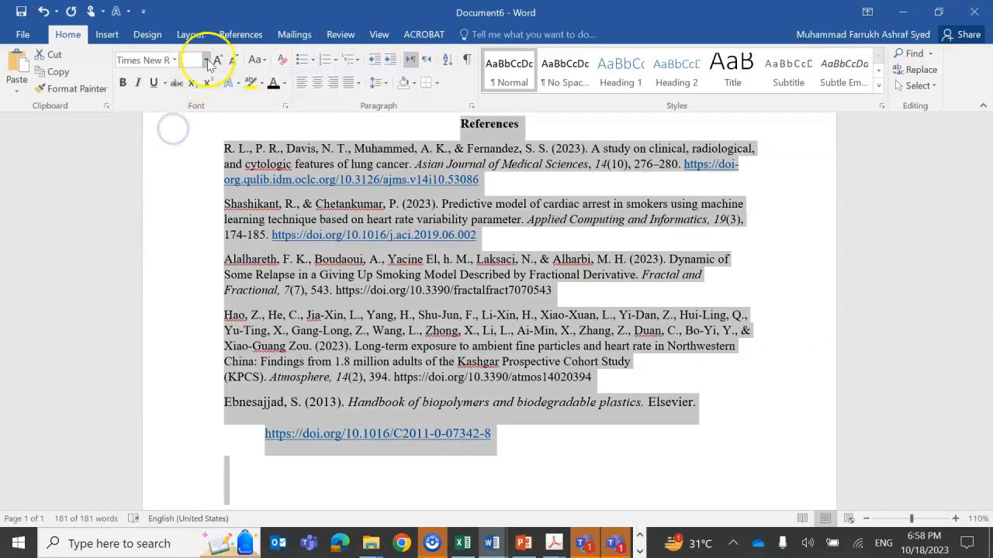
{"action": "left_click", "coordinate": [206, 60]}
{"action": "left_click", "coordinate": [191, 140]}
{"action": "left_click", "coordinate": [583, 300]}
Examine the first letter of each reference's lead author to check the alphabetical order of the list.
{"action": "scroll", "coordinate": [583, 300], "scroll_direction": "up", "scroll_amount": 1}
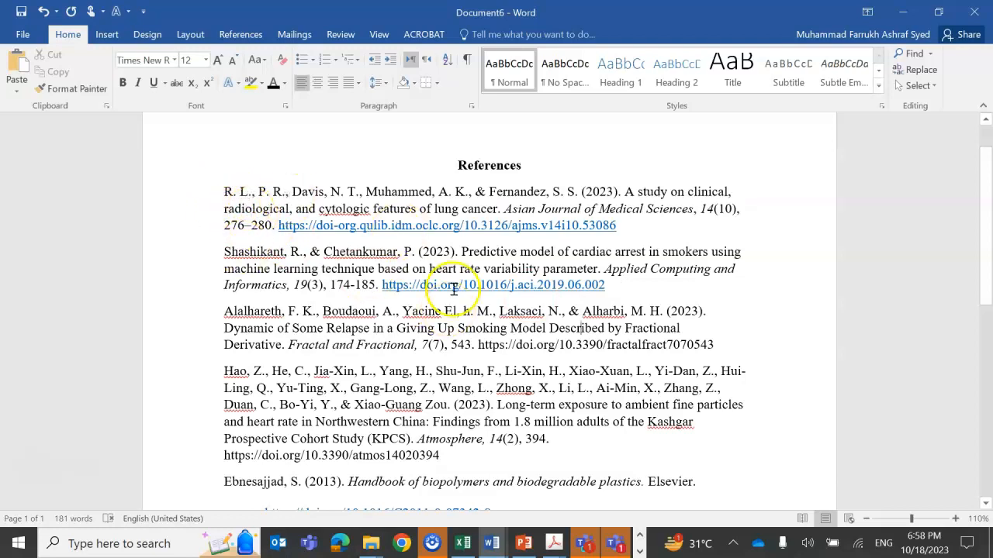
{"action": "scroll", "coordinate": [392, 397], "scroll_direction": "down", "scroll_amount": 1}
{"action": "scroll", "coordinate": [393, 396], "scroll_direction": "up", "scroll_amount": 1}
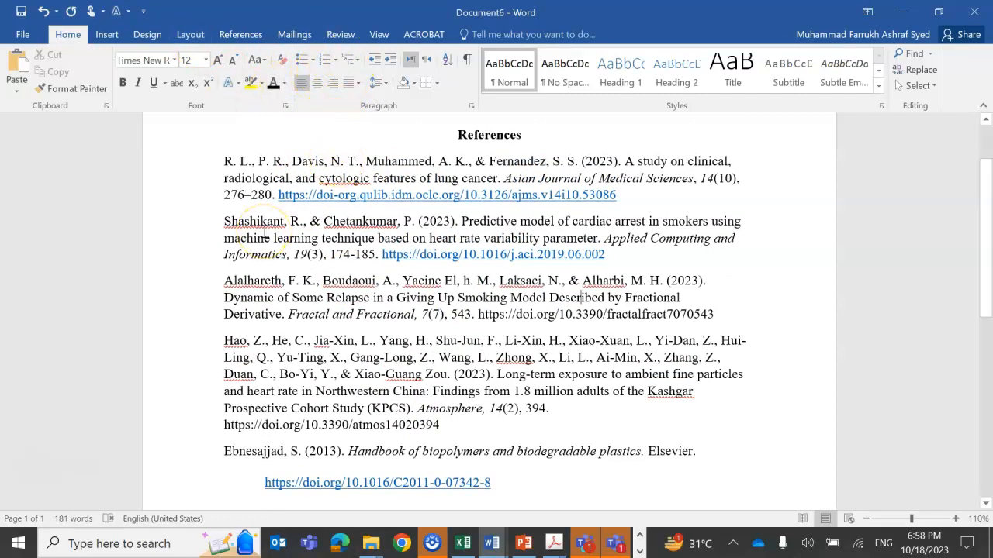
{"action": "left_click", "coordinate": [231, 162]}
{"action": "left_click", "coordinate": [230, 222]}
{"action": "left_click", "coordinate": [230, 282]}
{"action": "left_click", "coordinate": [231, 356]}
{"action": "scroll", "coordinate": [229, 416], "scroll_direction": "down", "scroll_amount": 1}
{"action": "left_click", "coordinate": [229, 411]}
{"action": "scroll", "coordinate": [318, 341], "scroll_direction": "up", "scroll_amount": 2}
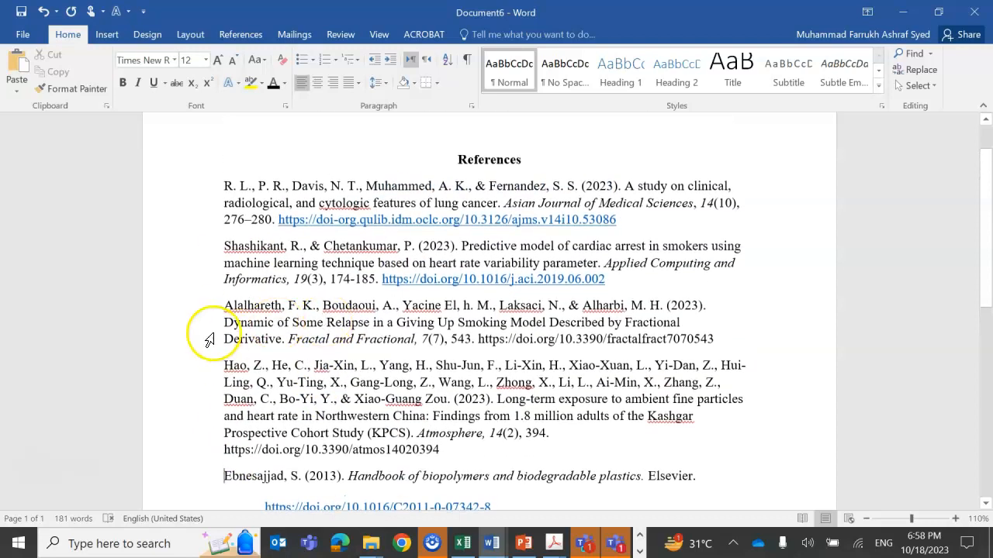
Move the giving up smoking model reference to the start of the list, directly below the References heading.
{"action": "left_click_drag", "start_coordinate": [224, 305], "coordinate": [720, 335]}
{"action": "key", "text": "ctrl+c"}
{"action": "key", "text": "BackSpace"}
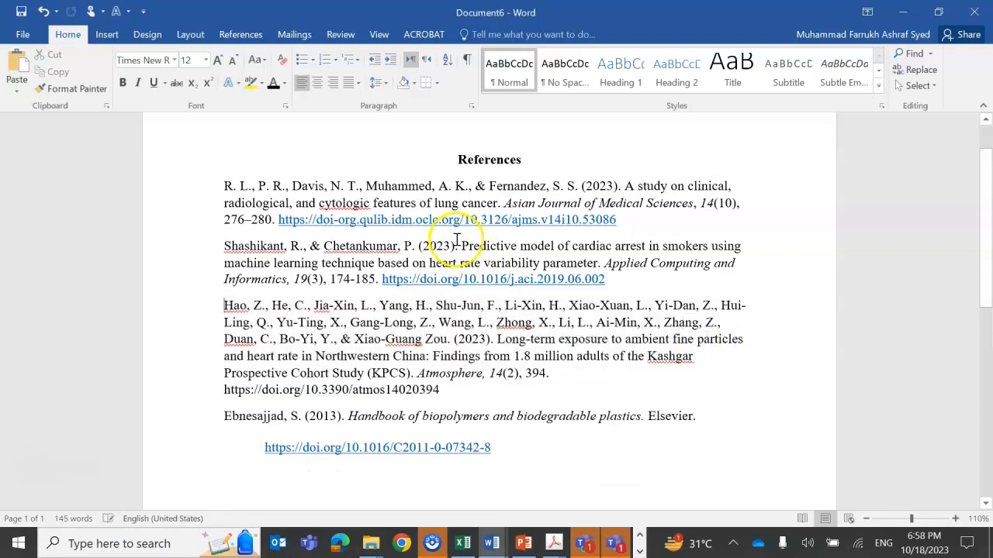
{"action": "left_click", "coordinate": [225, 188]}
{"action": "key", "text": "Return"}
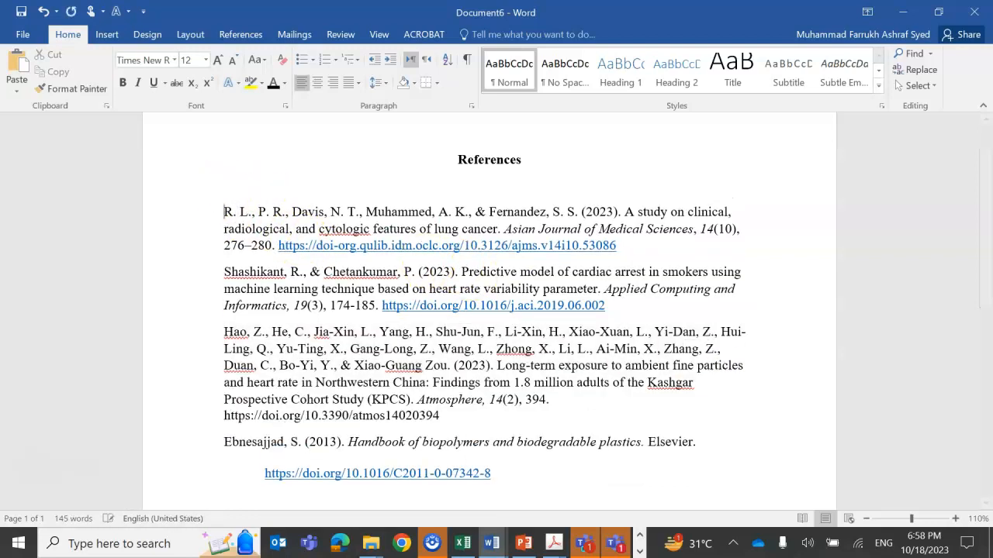
{"action": "key", "text": "ctrl+v"}
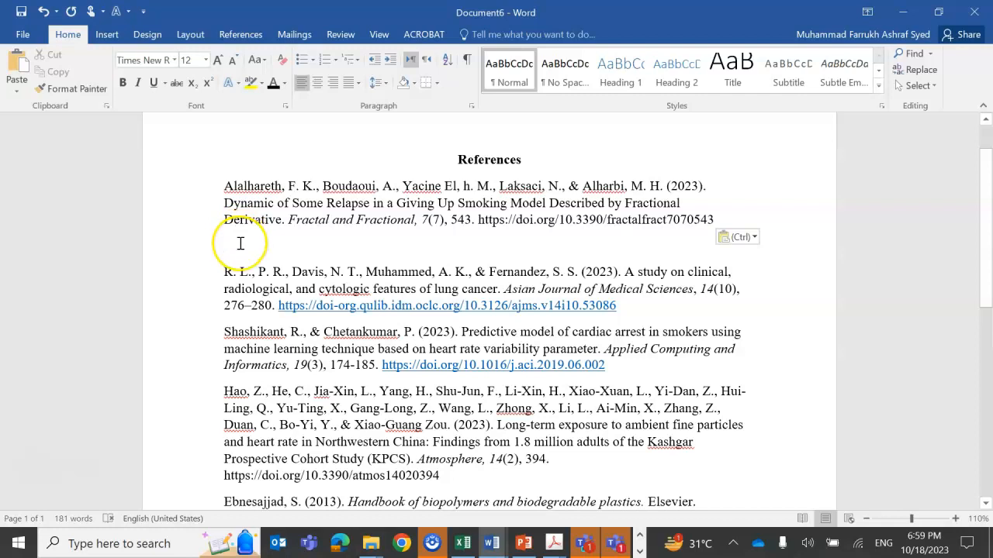
Move the Handbook of biopolymers reference from the end of the list to directly below the smoking model reference.
{"action": "scroll", "coordinate": [240, 244], "scroll_direction": "down", "scroll_amount": 3}
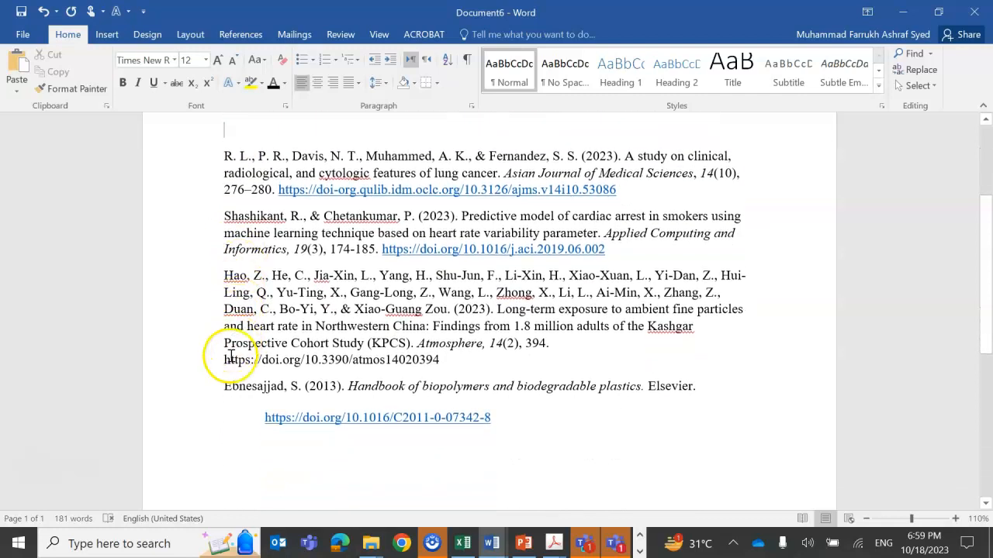
{"action": "left_click_drag", "start_coordinate": [218, 387], "coordinate": [312, 414]}
{"action": "key", "text": "ctrl+c"}
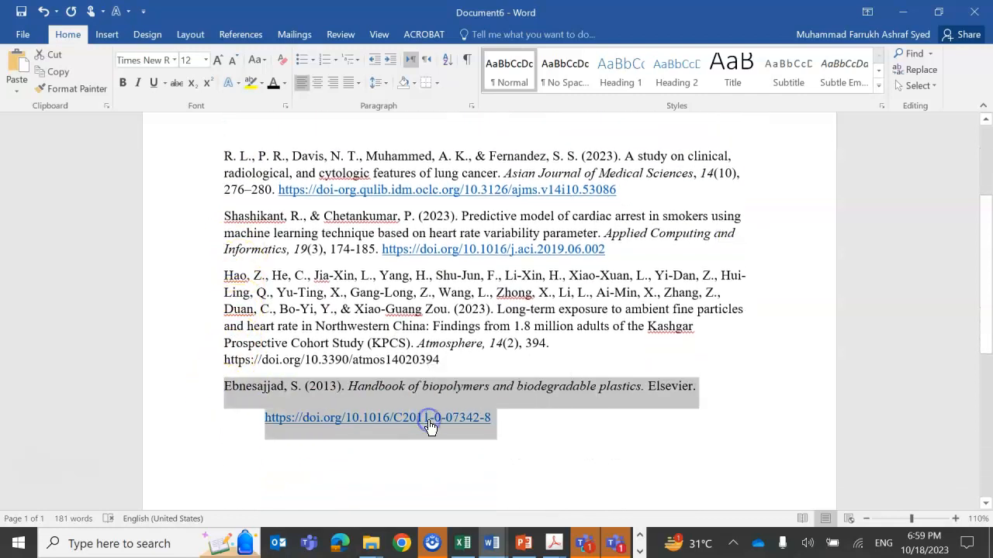
{"action": "key", "text": "Delete"}
{"action": "scroll", "coordinate": [429, 419], "scroll_direction": "up", "scroll_amount": 3}
{"action": "left_click", "coordinate": [232, 310]}
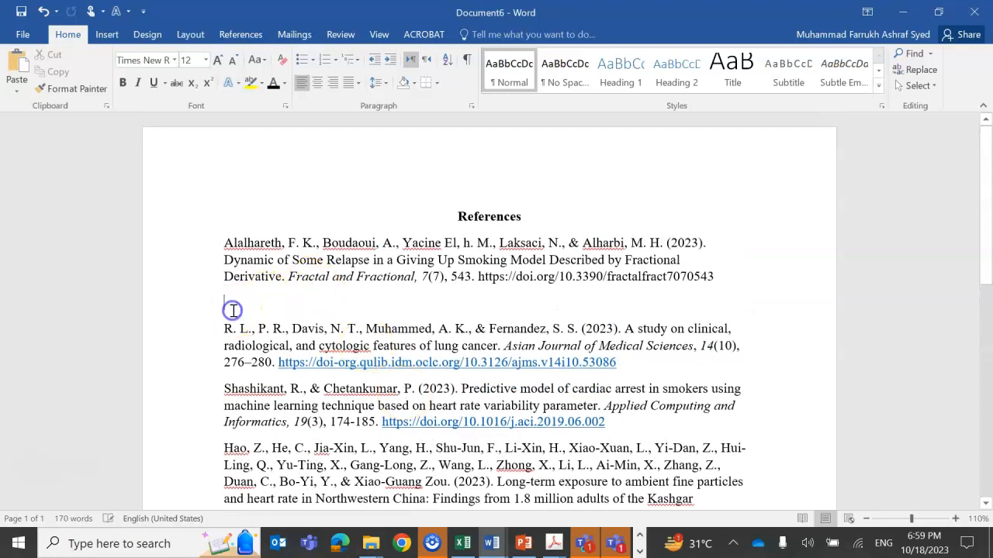
{"action": "key", "text": "ctrl+v"}
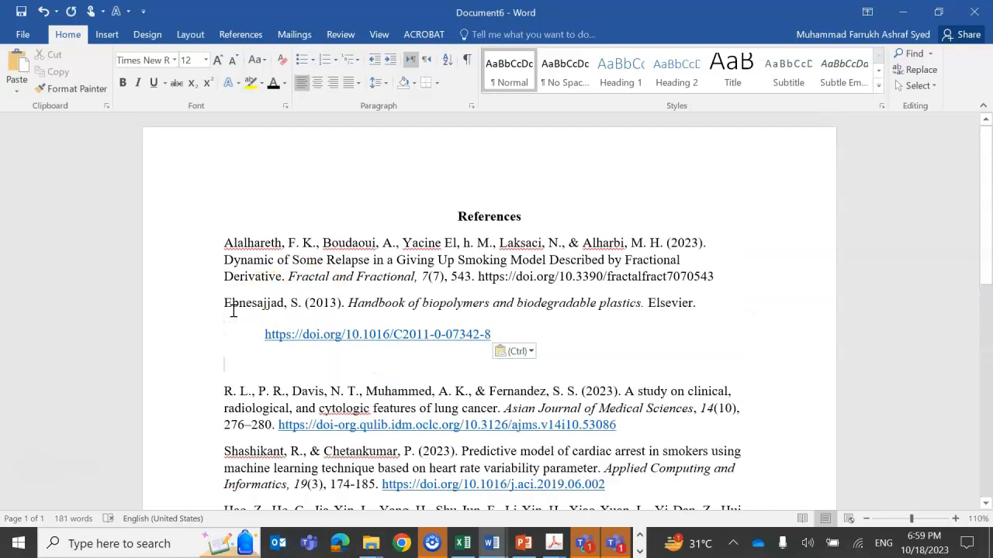
Move the fine particles and heart rate in Northwestern China reference from the end of the list to directly below the Handbook of biopolymers reference.
{"action": "scroll", "coordinate": [230, 342], "scroll_direction": "down", "scroll_amount": 3}
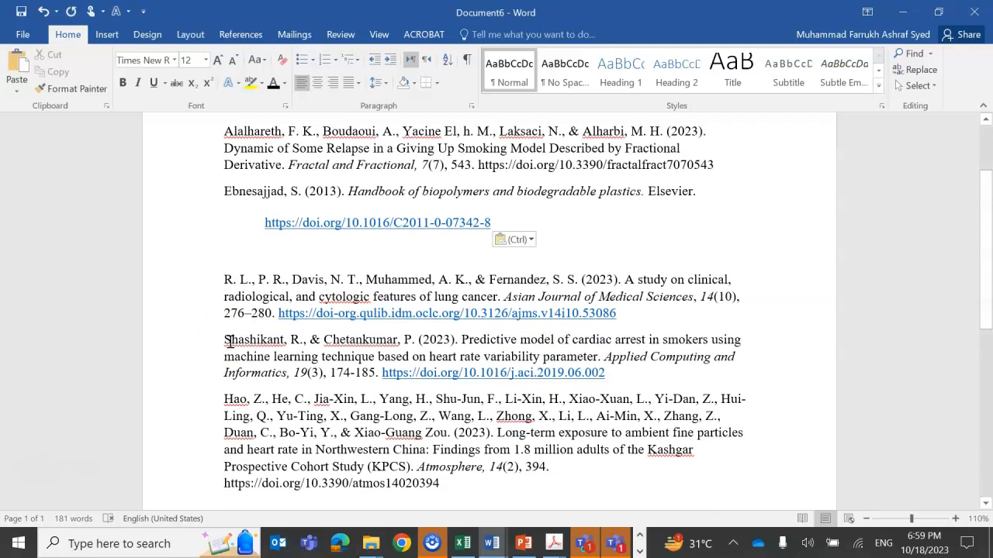
{"action": "scroll", "coordinate": [229, 341], "scroll_direction": "down", "scroll_amount": 1}
{"action": "left_click_drag", "start_coordinate": [225, 345], "coordinate": [443, 438]}
{"action": "key", "text": "ctrl+c"}
{"action": "key", "text": "Delete"}
{"action": "left_click", "coordinate": [224, 227]}
{"action": "key", "text": "Return"}
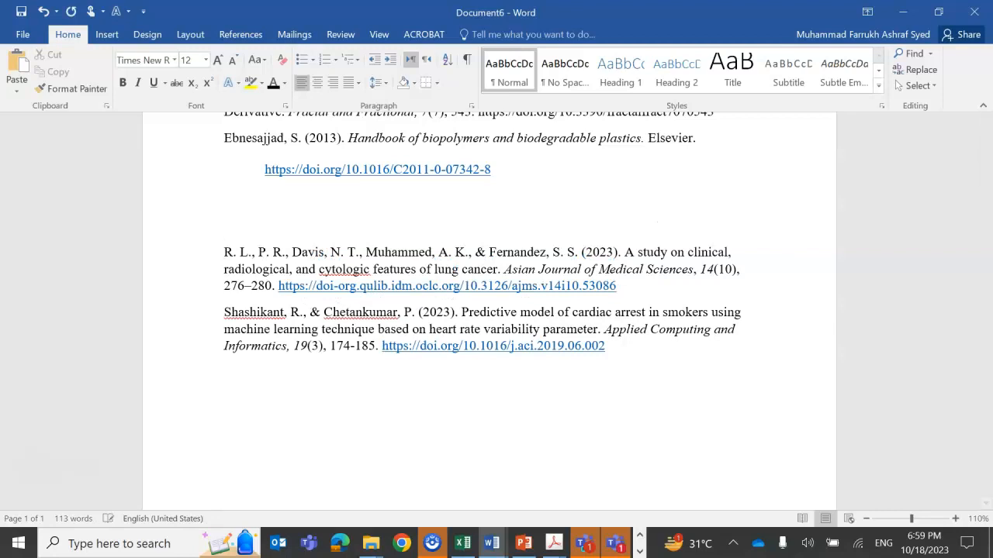
{"action": "key", "text": "ctrl+v"}
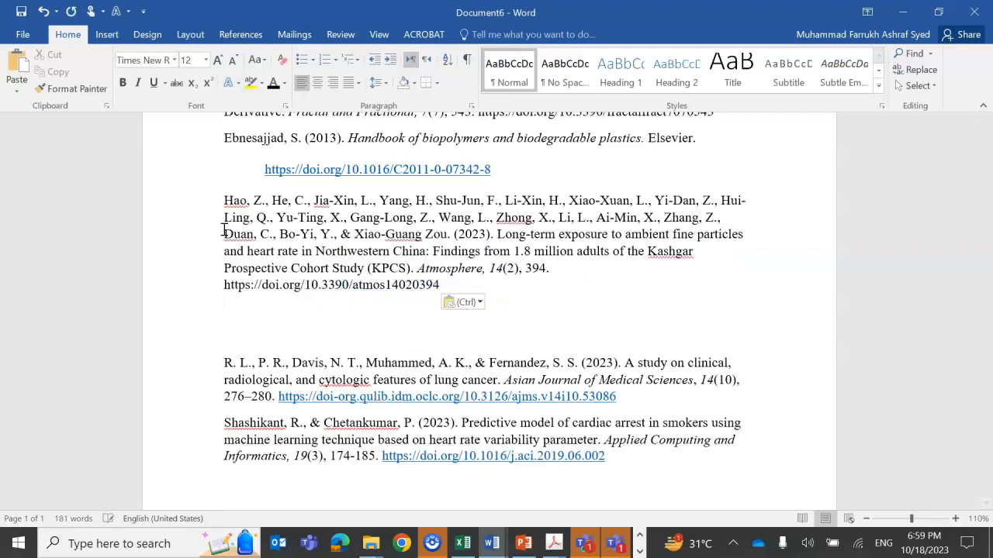
{"action": "key", "text": "Return"}
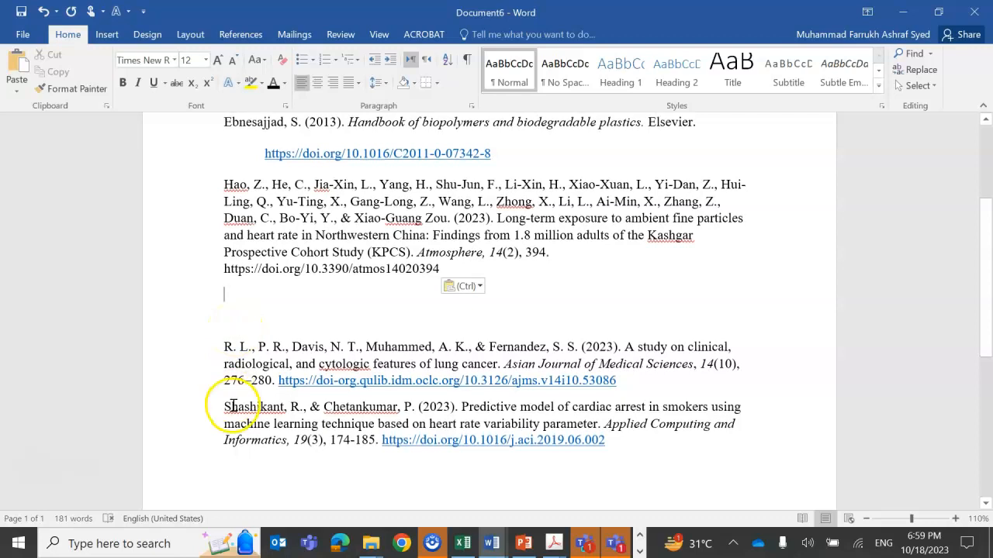
Remove the blank lines between the fine particles reference and the lung cancer reference.
{"action": "scroll", "coordinate": [239, 239], "scroll_direction": "up", "scroll_amount": 3}
{"action": "scroll", "coordinate": [243, 256], "scroll_direction": "down", "scroll_amount": 5}
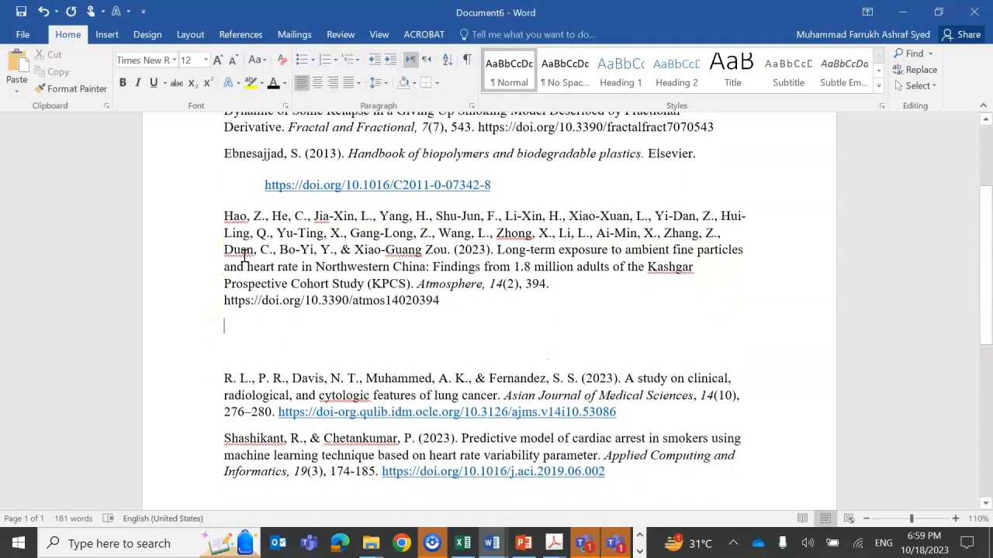
{"action": "right_click", "coordinate": [243, 256]}
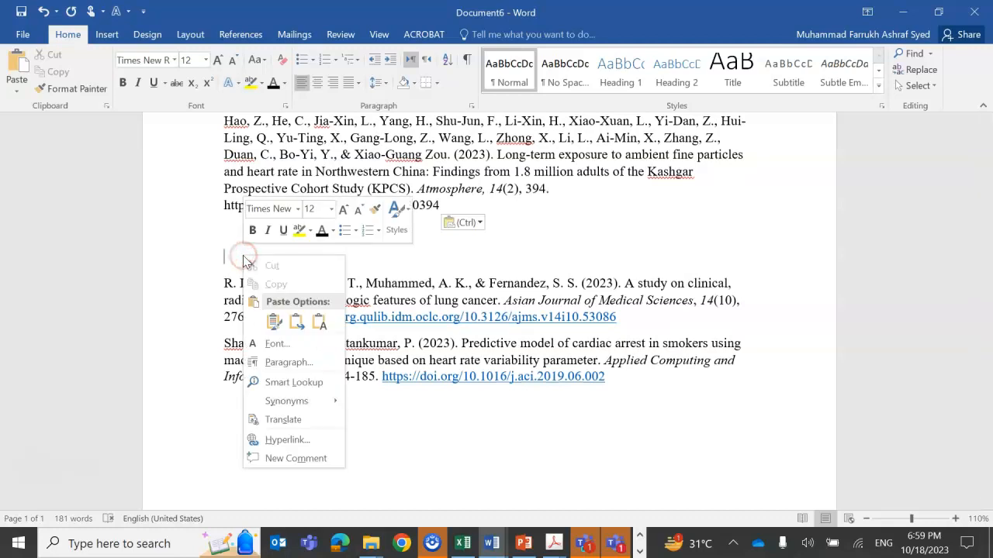
{"action": "left_click", "coordinate": [222, 226]}
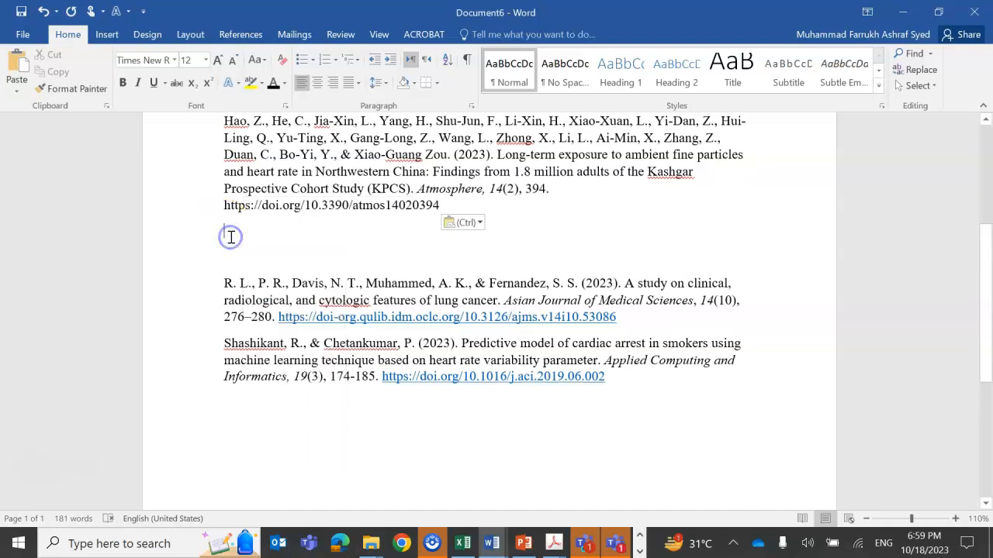
{"action": "key", "text": "Delete"}
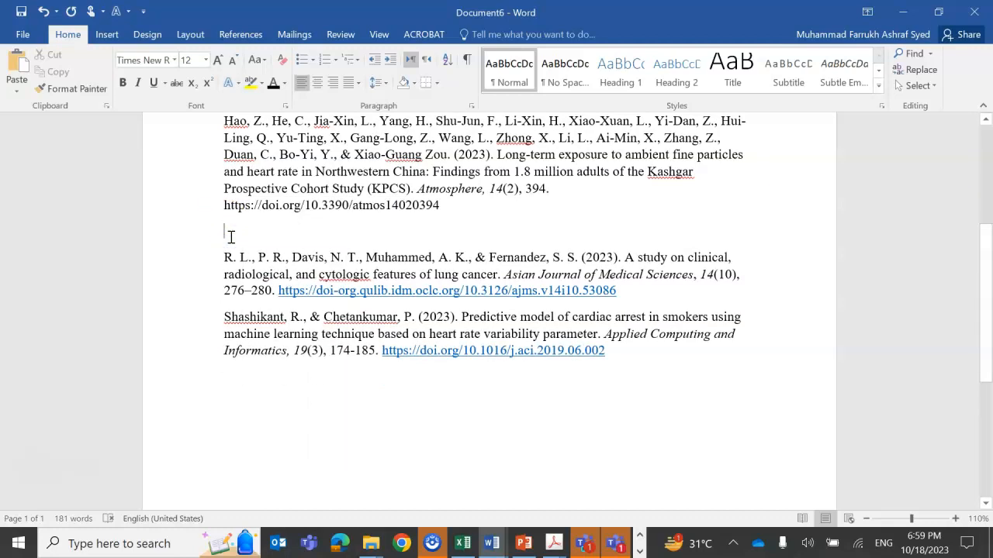
{"action": "key", "text": "Delete"}
{"action": "scroll", "coordinate": [230, 236], "scroll_direction": "up", "scroll_amount": 1}
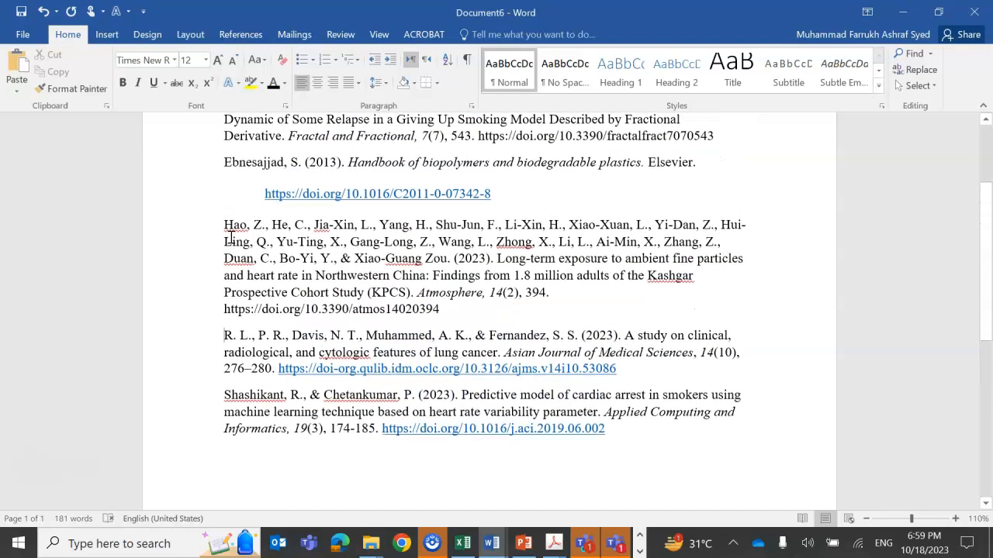
Set the line spacing of all the references below the heading to 1.0.
{"action": "left_click", "coordinate": [235, 153]}
{"action": "left_click_drag", "start_coordinate": [225, 149], "coordinate": [615, 469]}
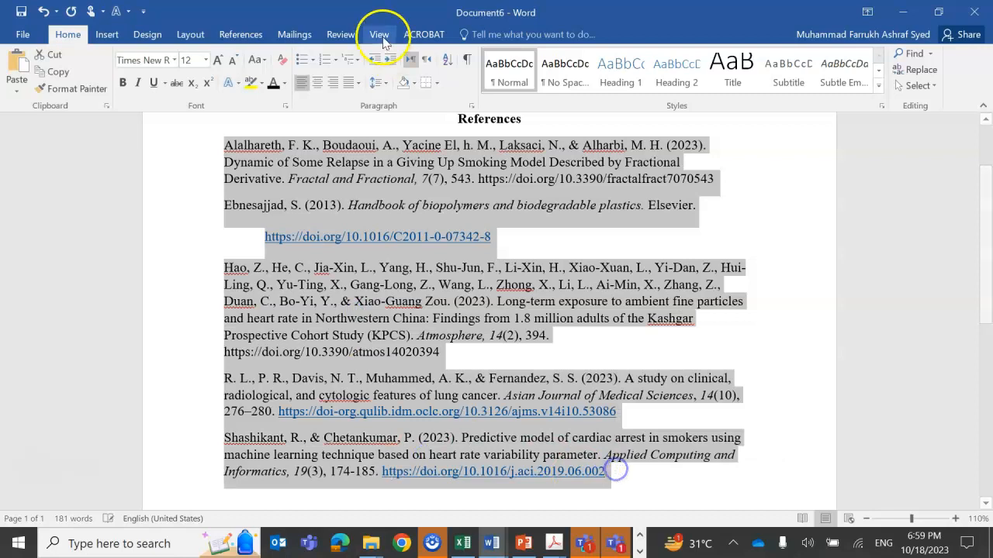
{"action": "left_click", "coordinate": [377, 82]}
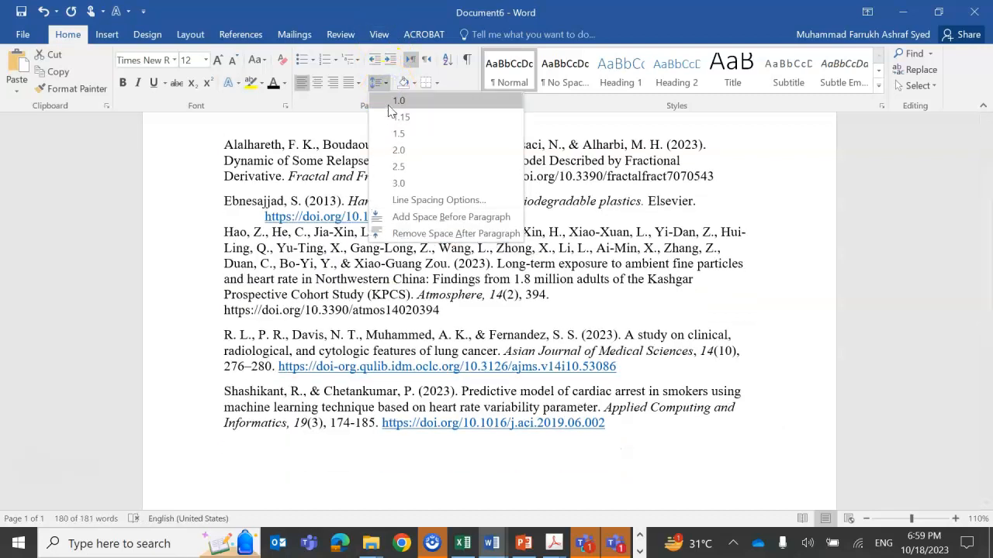
{"action": "left_click", "coordinate": [390, 102]}
{"action": "left_click", "coordinate": [369, 263]}
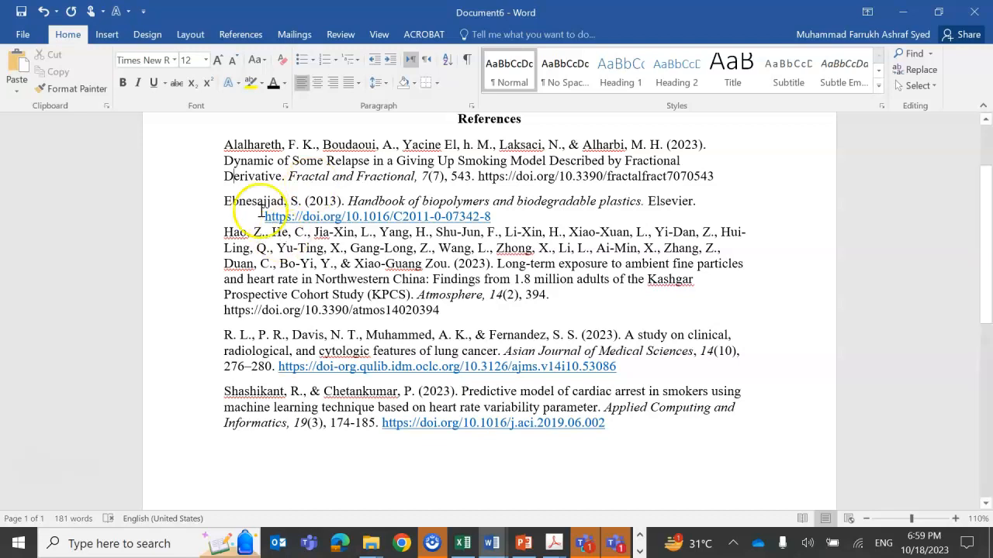
{"action": "left_click_drag", "start_coordinate": [220, 144], "coordinate": [405, 326]}
{"action": "left_click", "coordinate": [405, 326]}
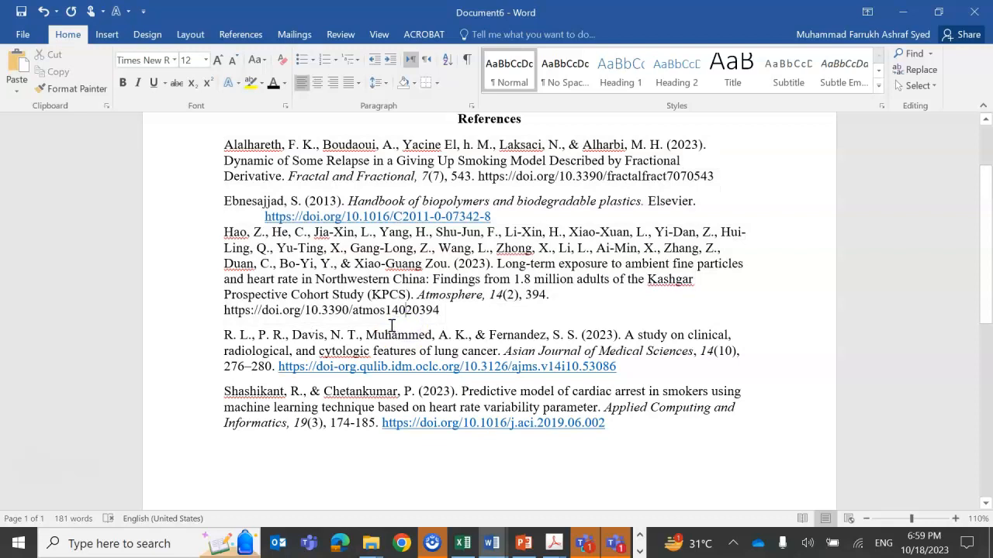
{"action": "left_click", "coordinate": [224, 167]}
Switch to the ENGL 203 TP Sample Paper document and view the first entries of its References page.
{"action": "mouse_move", "coordinate": [491, 543]}
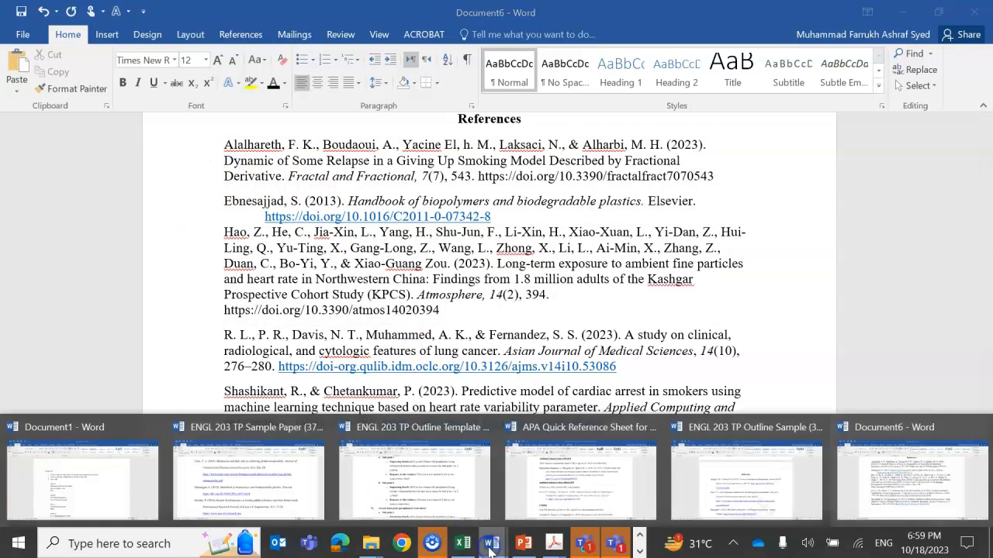
{"action": "left_click", "coordinate": [318, 500]}
{"action": "scroll", "coordinate": [228, 218], "scroll_direction": "up", "scroll_amount": 3}
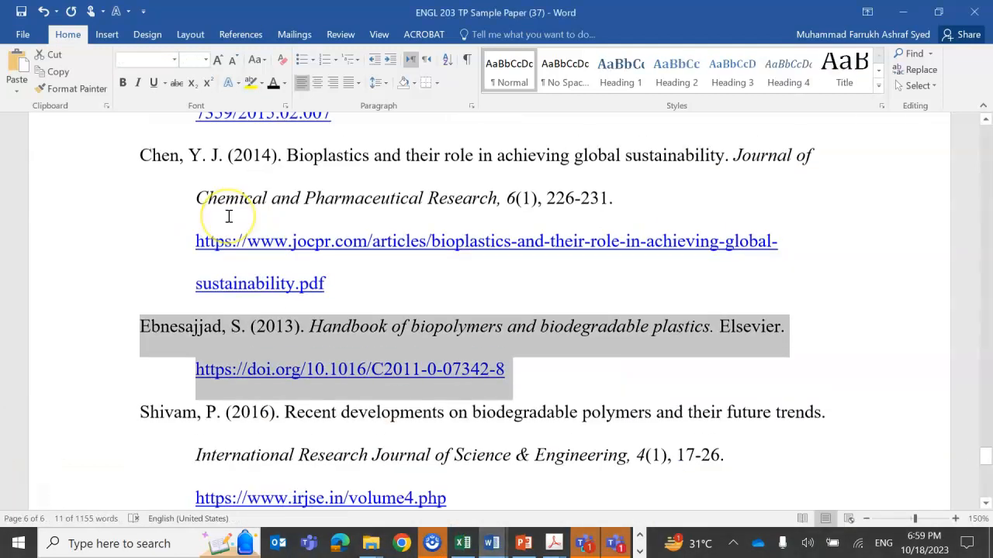
{"action": "left_click", "coordinate": [227, 215]}
{"action": "scroll", "coordinate": [175, 210], "scroll_direction": "up", "scroll_amount": 1}
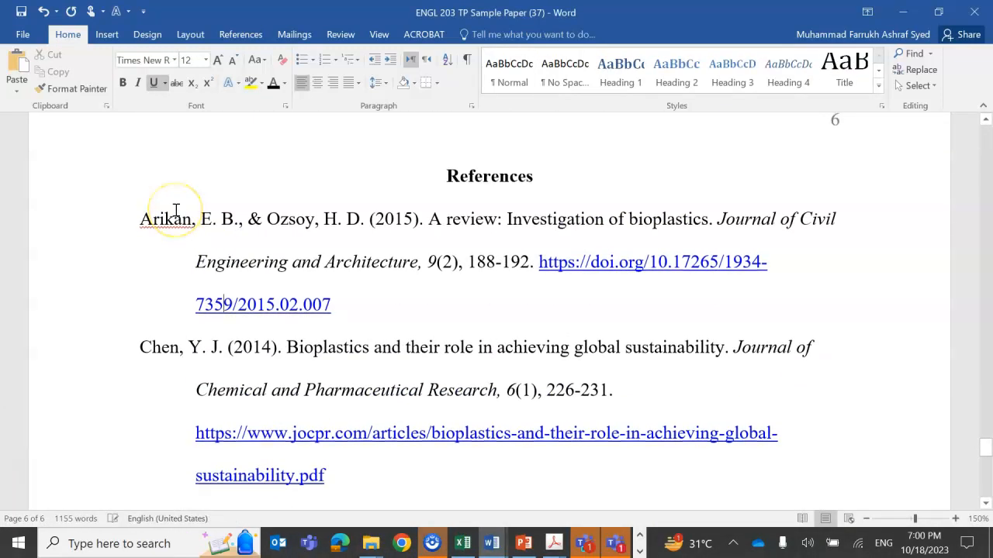
{"action": "scroll", "coordinate": [176, 210], "scroll_direction": "down", "scroll_amount": 1}
{"action": "left_click", "coordinate": [178, 190]}
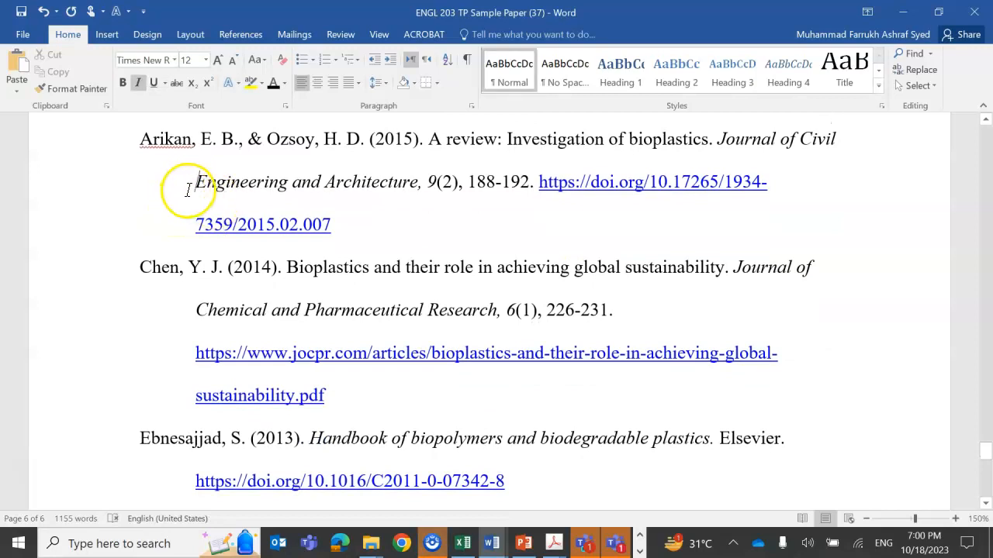
Try to indent the first line of the bioplastics review reference and take the indent back.
{"action": "left_click", "coordinate": [140, 142]}
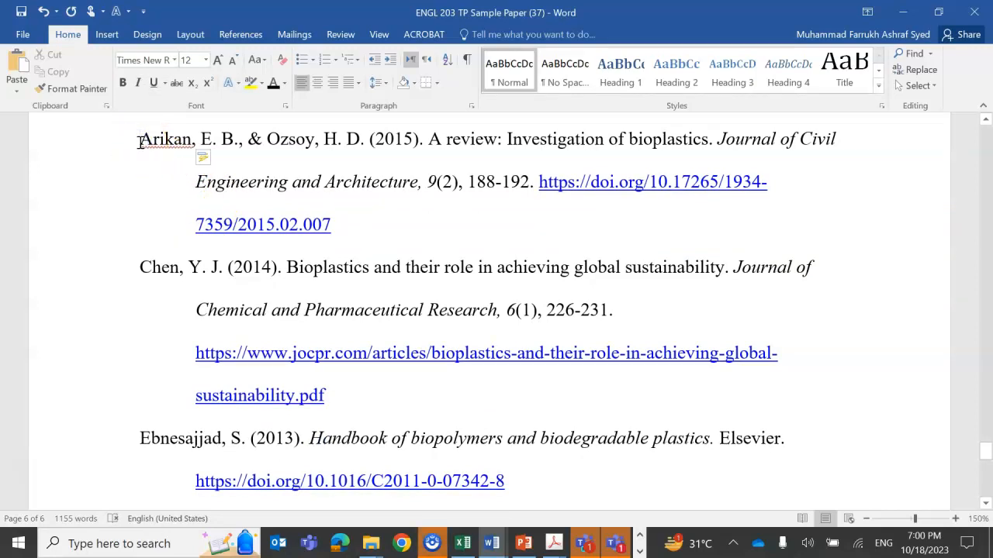
{"action": "key", "text": "Tab"}
{"action": "key", "text": "BackSpace"}
{"action": "left_click", "coordinate": [140, 141]}
Examine the hanging indent of the sample references, comparing each entry's first line with its continuation lines.
{"action": "left_click", "coordinate": [196, 188]}
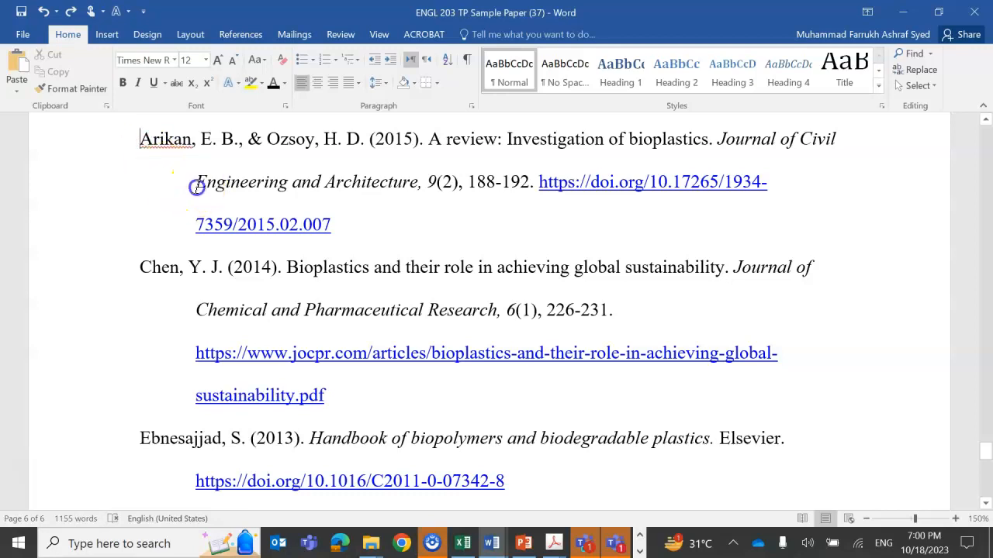
{"action": "left_click", "coordinate": [197, 223]}
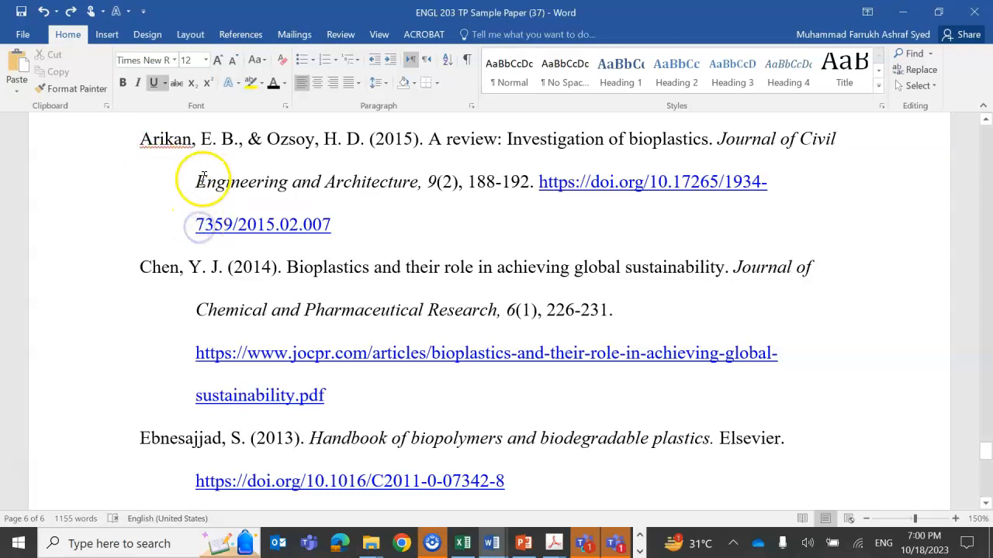
{"action": "left_click", "coordinate": [194, 188]}
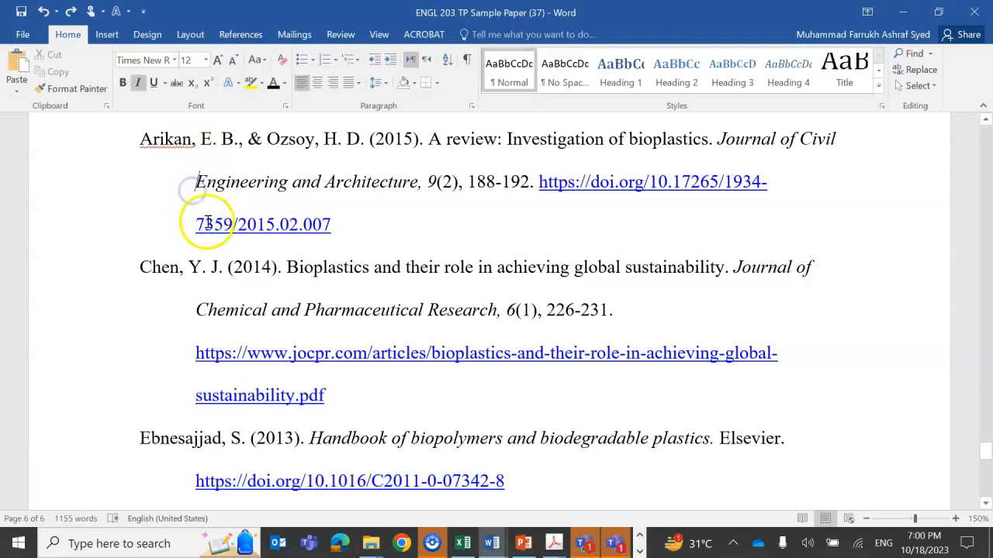
{"action": "left_click", "coordinate": [195, 224]}
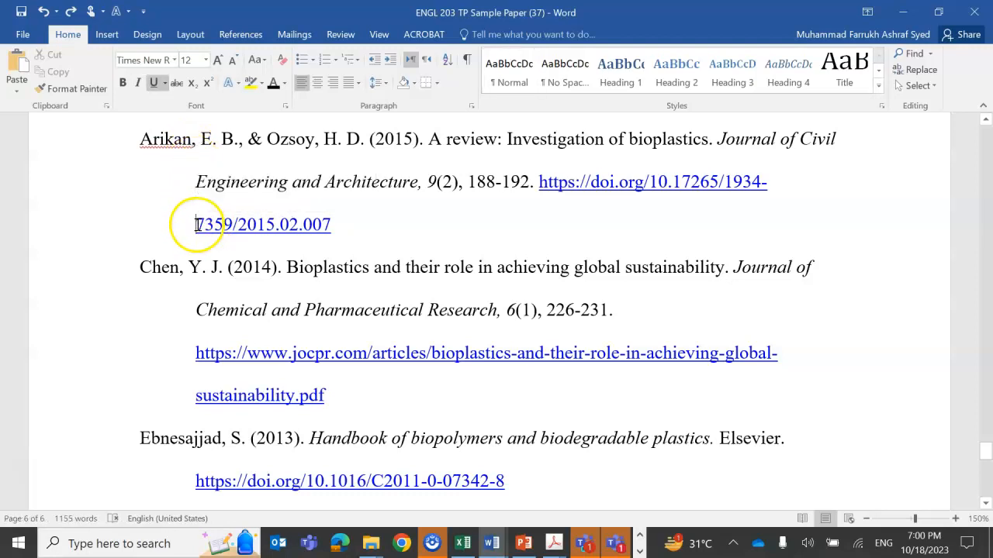
{"action": "left_click", "coordinate": [144, 268]}
{"action": "left_click", "coordinate": [183, 304]}
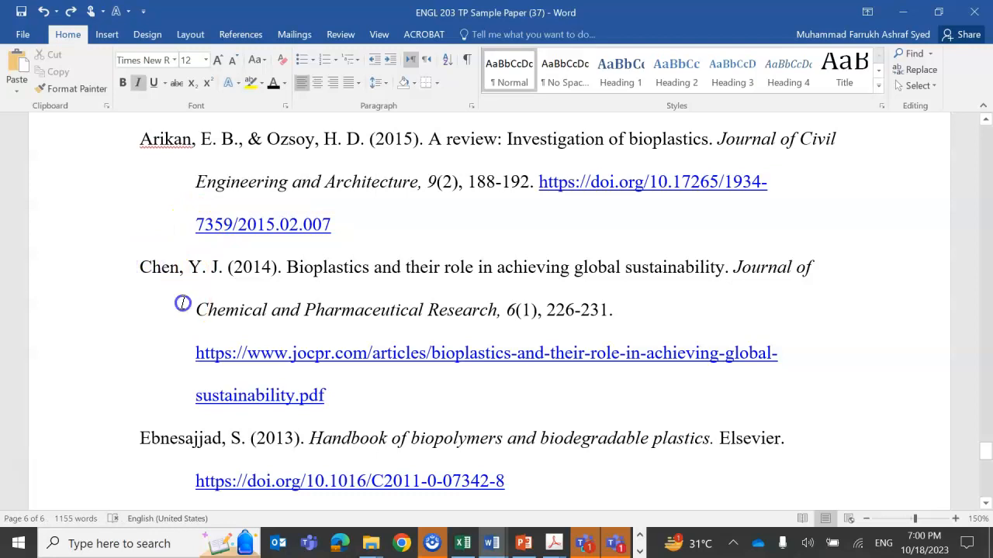
{"action": "left_click", "coordinate": [203, 396]}
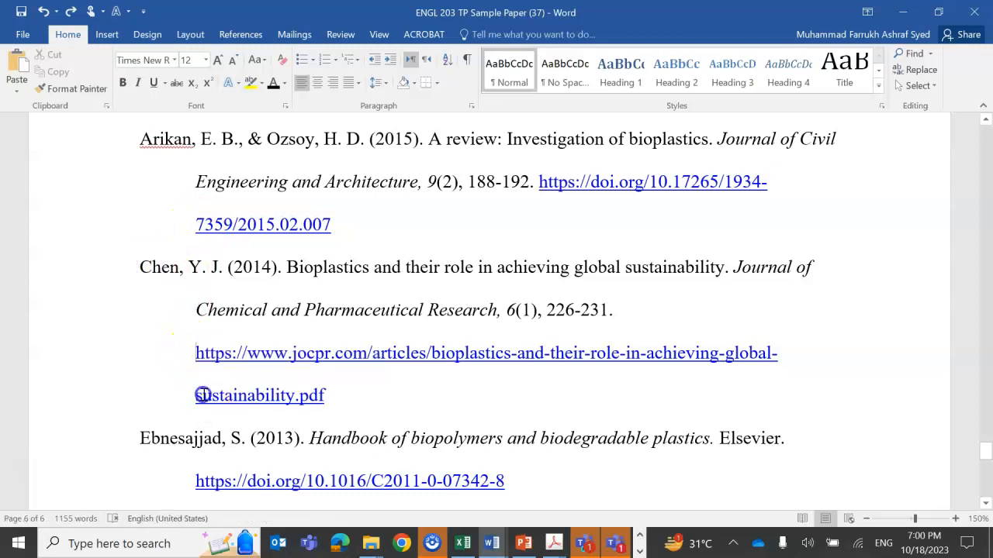
{"action": "scroll", "coordinate": [204, 394], "scroll_direction": "down", "scroll_amount": 3}
{"action": "scroll", "coordinate": [203, 395], "scroll_direction": "down", "scroll_amount": 1}
{"action": "left_click", "coordinate": [134, 190]}
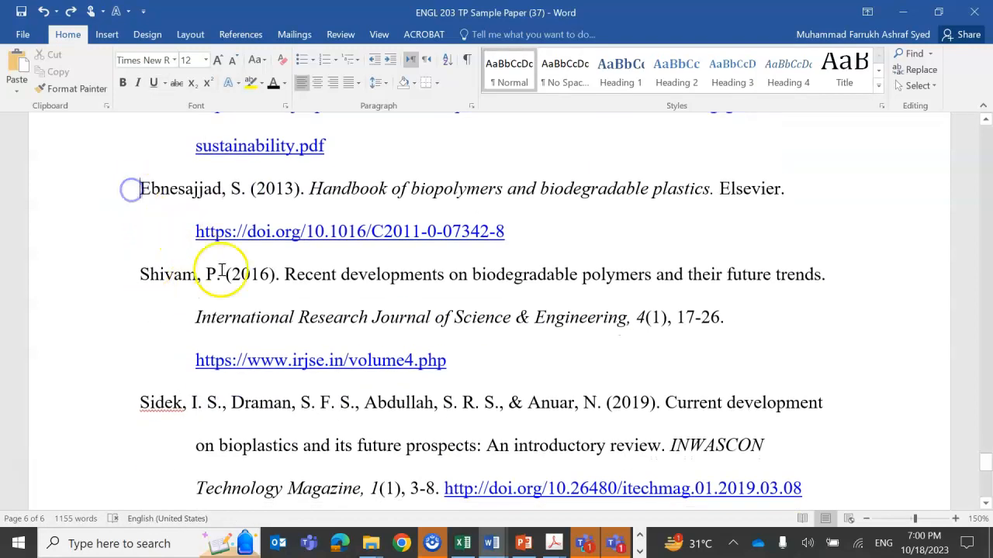
Switch back to Document6 and place the cursor before "Dynamic" on the second line of the giving up smoking model reference.
{"action": "mouse_move", "coordinate": [492, 543]}
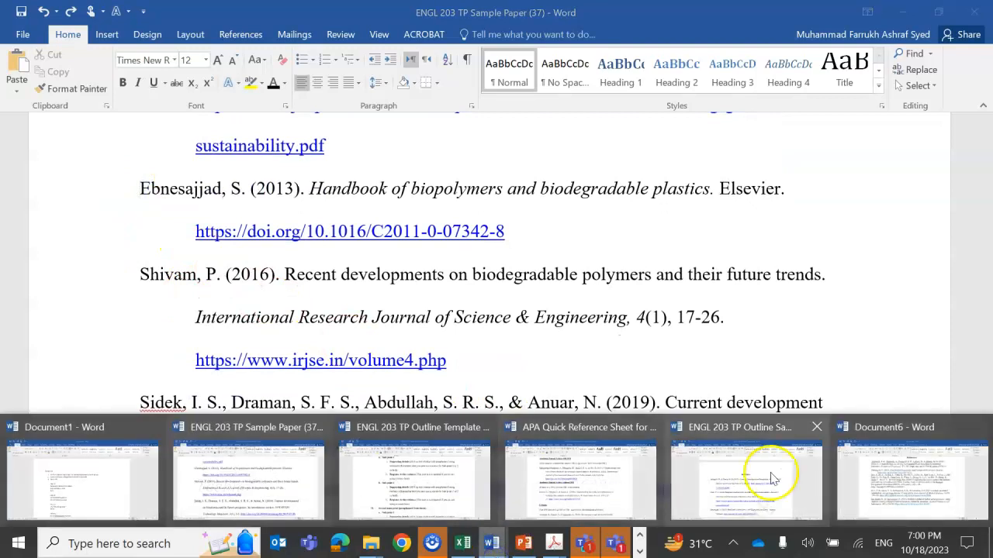
{"action": "left_click", "coordinate": [899, 485]}
{"action": "scroll", "coordinate": [426, 247], "scroll_direction": "up", "scroll_amount": 1}
{"action": "left_click", "coordinate": [215, 229]}
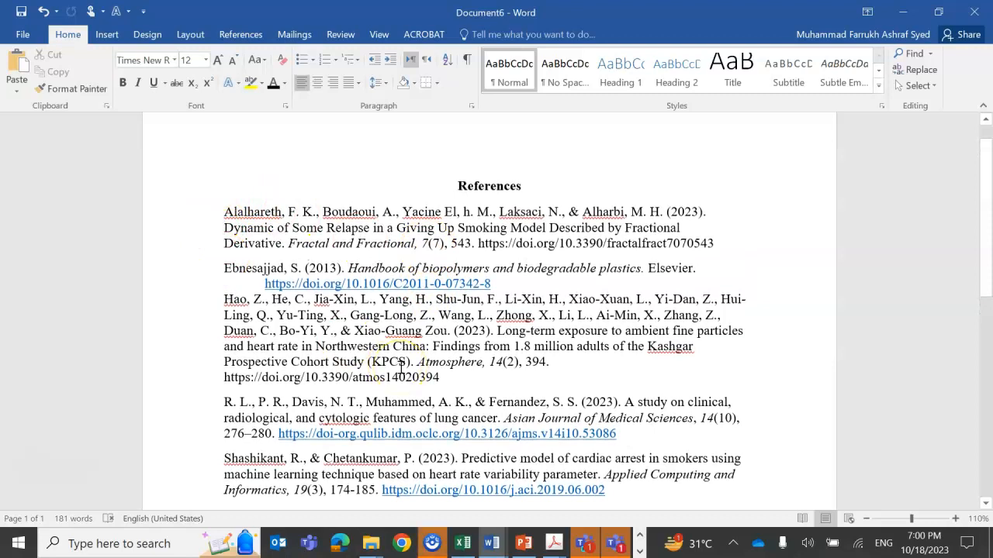
{"action": "left_click", "coordinate": [224, 228]}
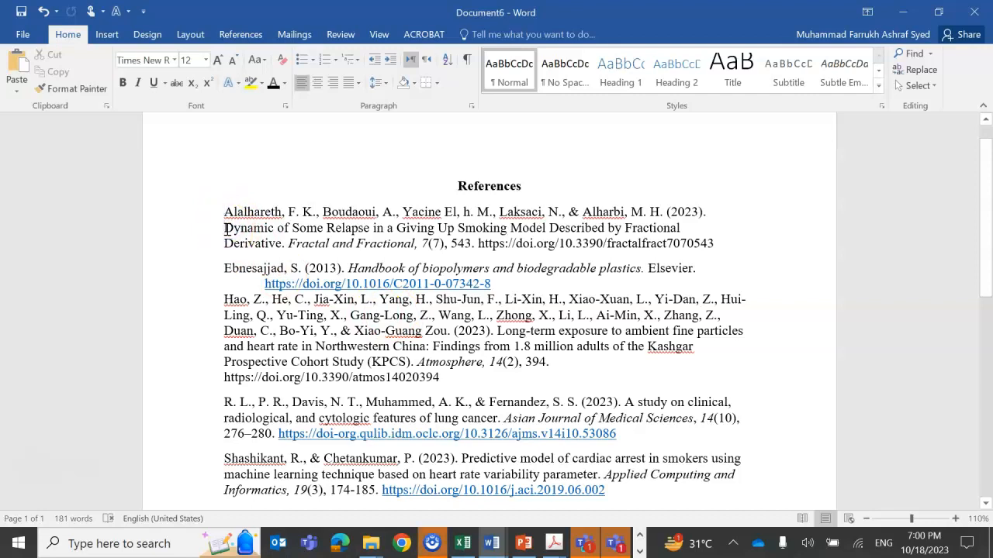
Try indenting the whole giving up smoking model reference and undo it.
{"action": "key", "text": "ctrl+m"}
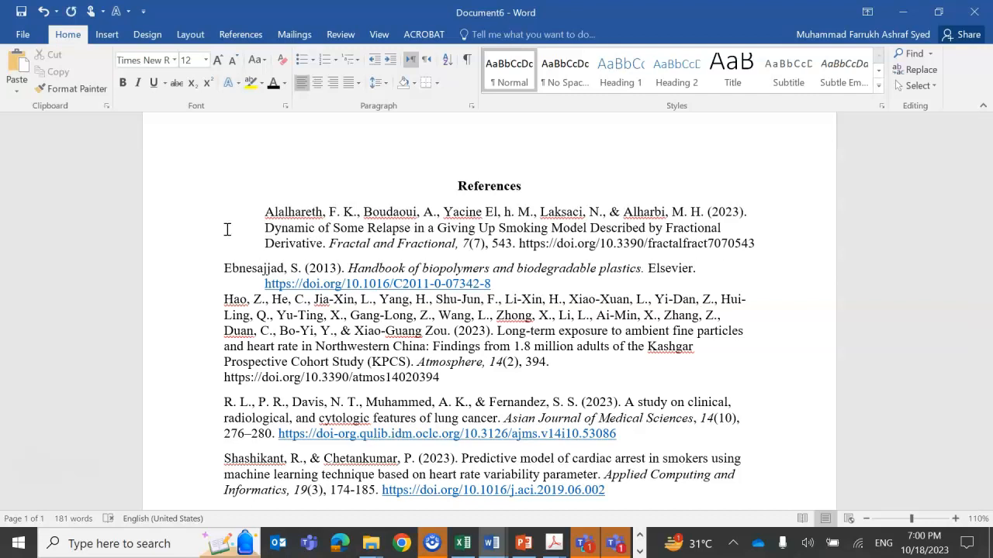
{"action": "key", "text": "ctrl+z"}
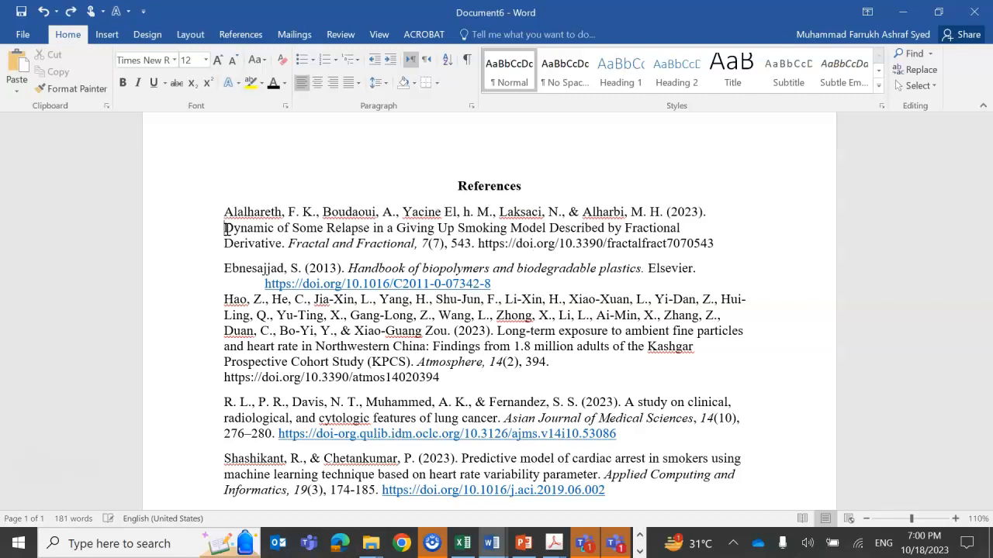
Break the giving up smoking model reference before "Dynamic" and indent both continuation lines by one tab.
{"action": "key", "text": "Return"}
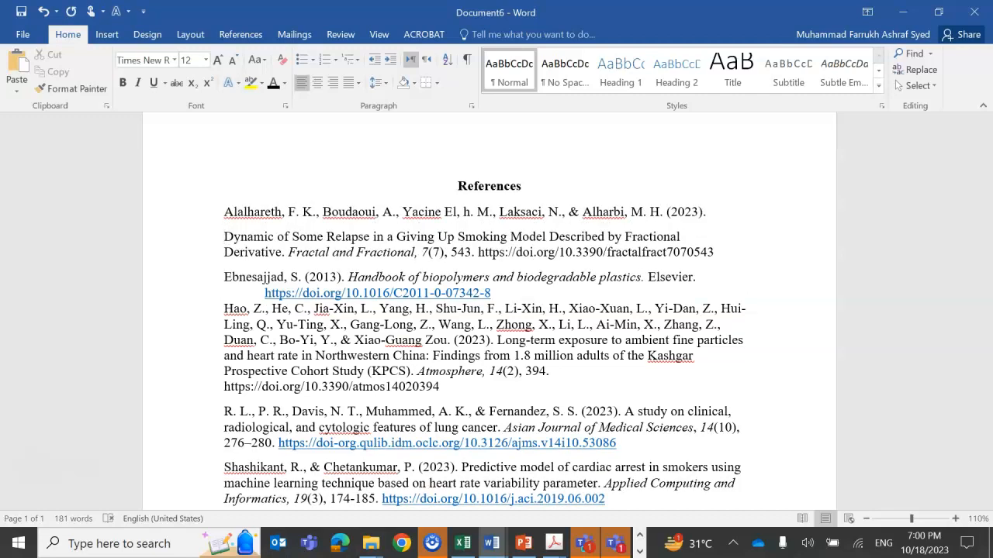
{"action": "key", "text": "Tab"}
{"action": "right_click", "coordinate": [224, 254]}
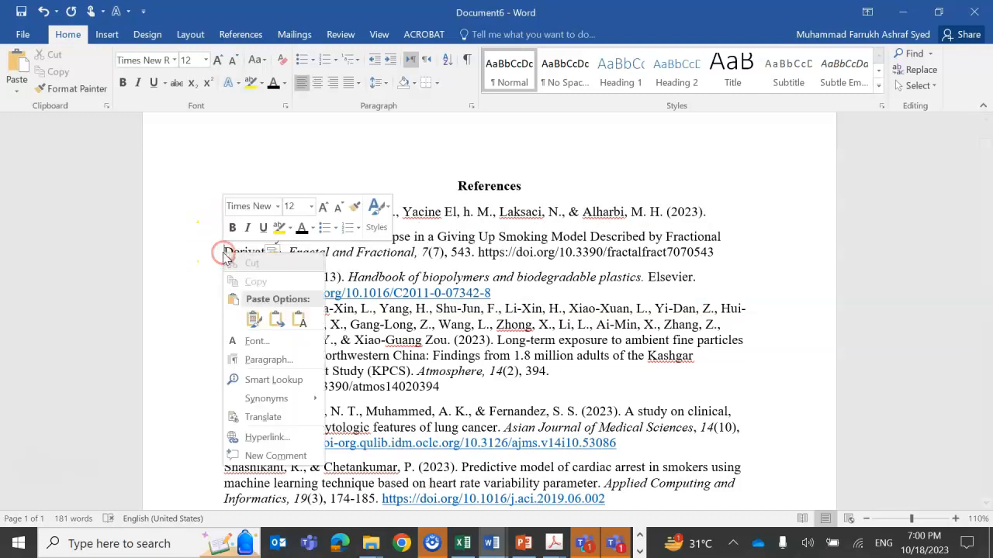
{"action": "left_click", "coordinate": [224, 253]}
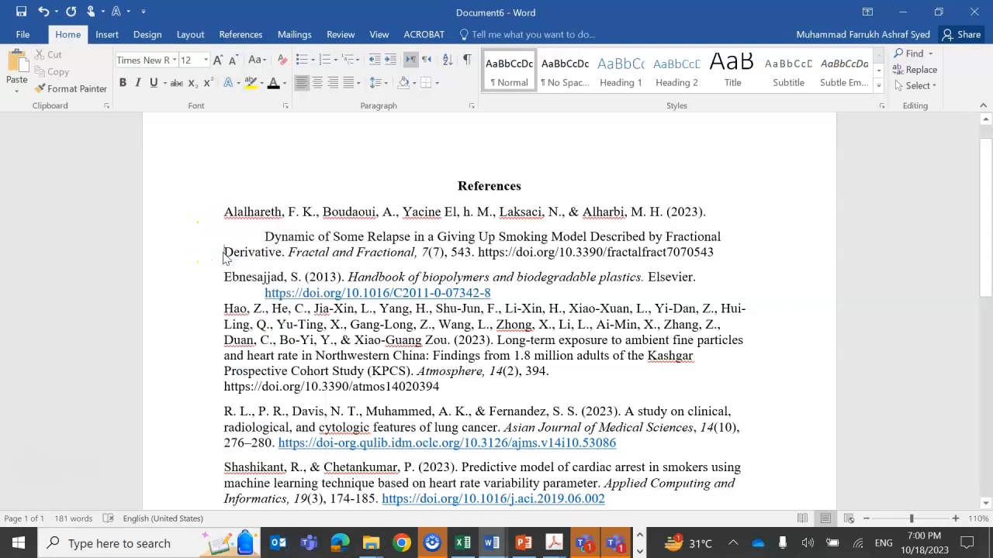
{"action": "key", "text": "Tab"}
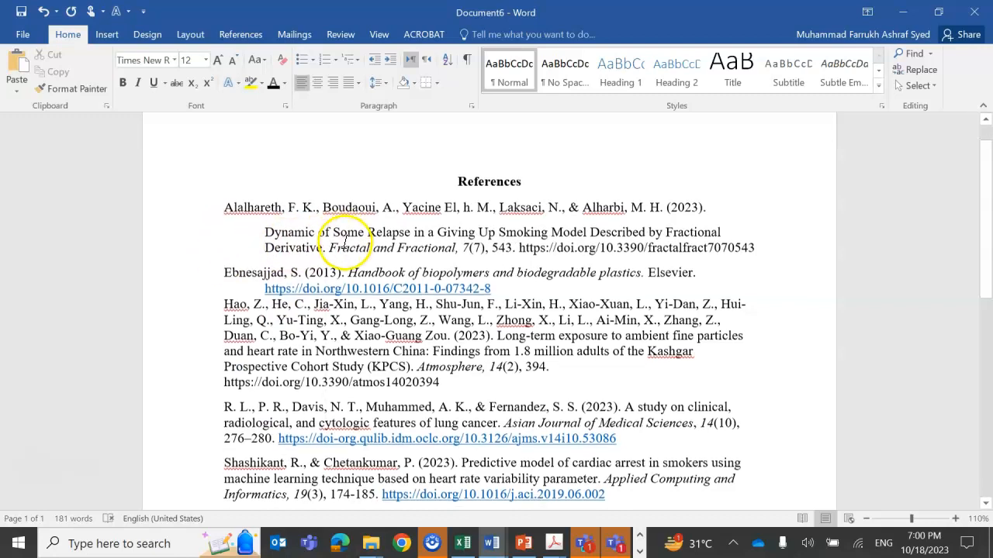
Break the Kashgar cohort study reference at the start of its second line and indent all its continuation lines by one tab.
{"action": "scroll", "coordinate": [344, 242], "scroll_direction": "down", "scroll_amount": 1}
{"action": "left_click", "coordinate": [224, 296]}
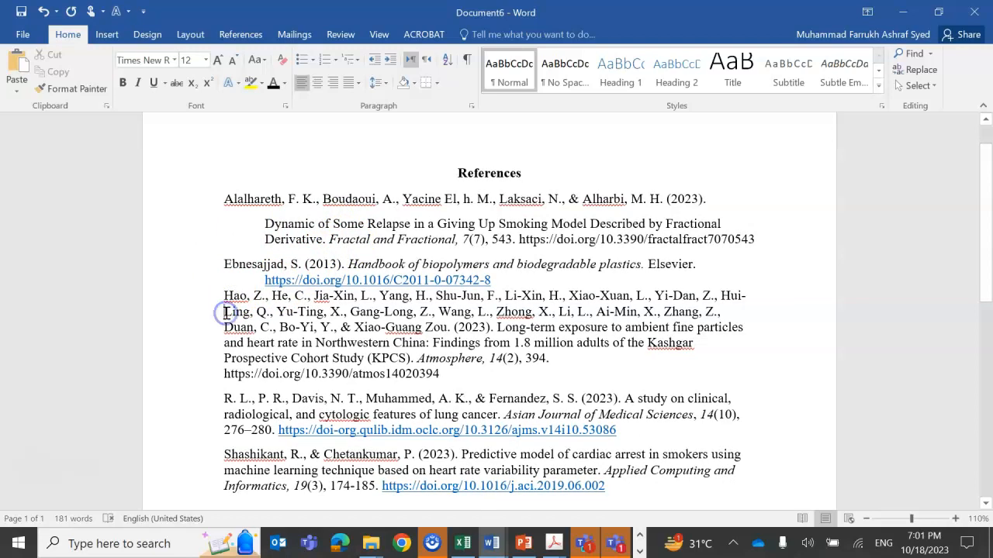
{"action": "key", "text": "Tab"}
{"action": "key", "text": "ctrl+z"}
{"action": "key", "text": "Return"}
{"action": "key", "text": "Tab"}
{"action": "left_click", "coordinate": [221, 337]}
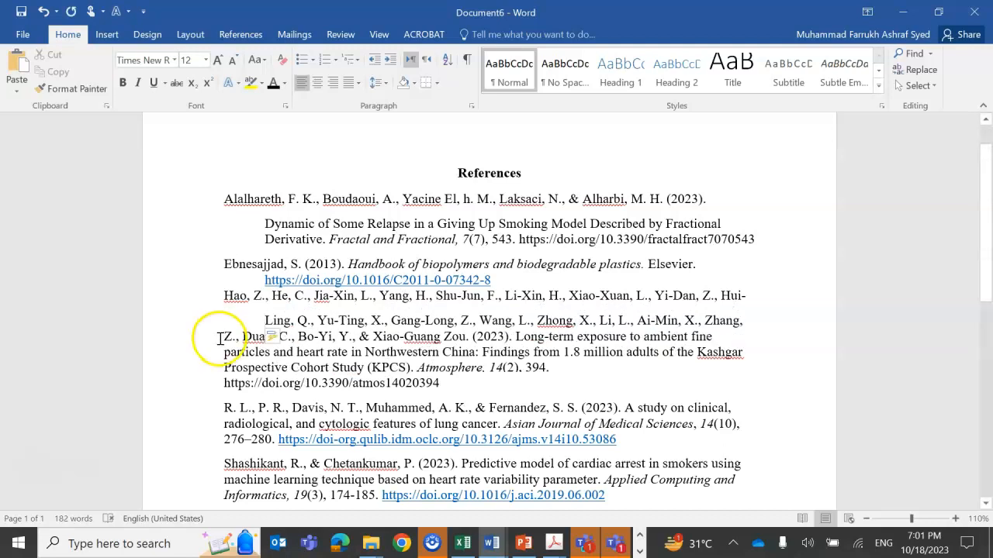
{"action": "key", "text": "Tab"}
{"action": "scroll", "coordinate": [275, 380], "scroll_direction": "down", "scroll_amount": 1}
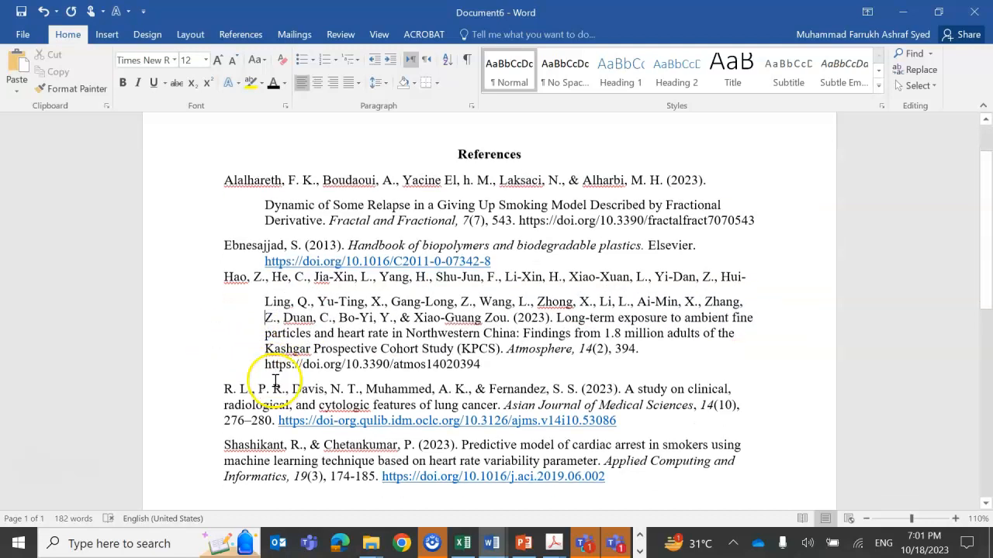
Break the lung cancer reference before "radiological" and indent the new line by one tab.
{"action": "scroll", "coordinate": [276, 380], "scroll_direction": "down", "scroll_amount": 3}
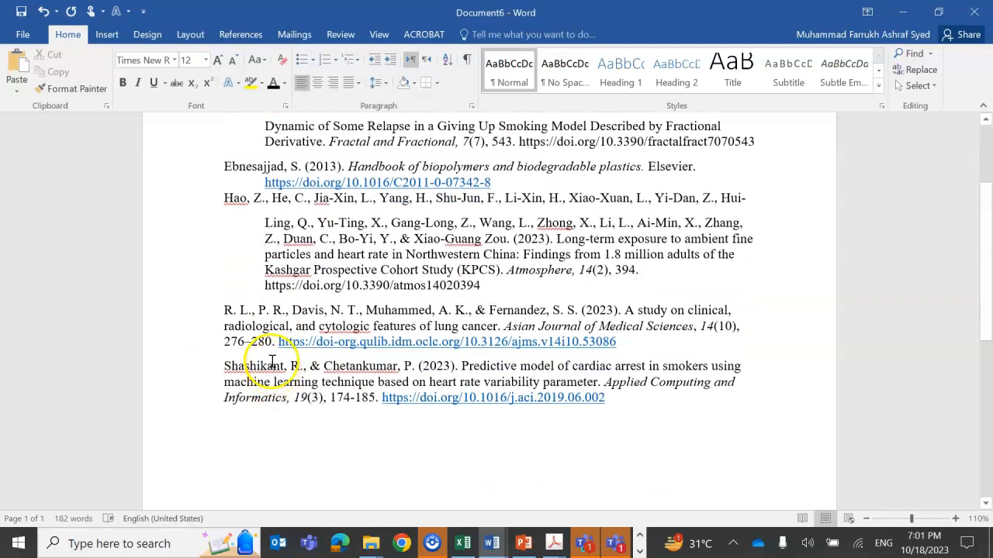
{"action": "left_click", "coordinate": [223, 325]}
{"action": "key", "text": "Tab"}
{"action": "key", "text": "ctrl+z"}
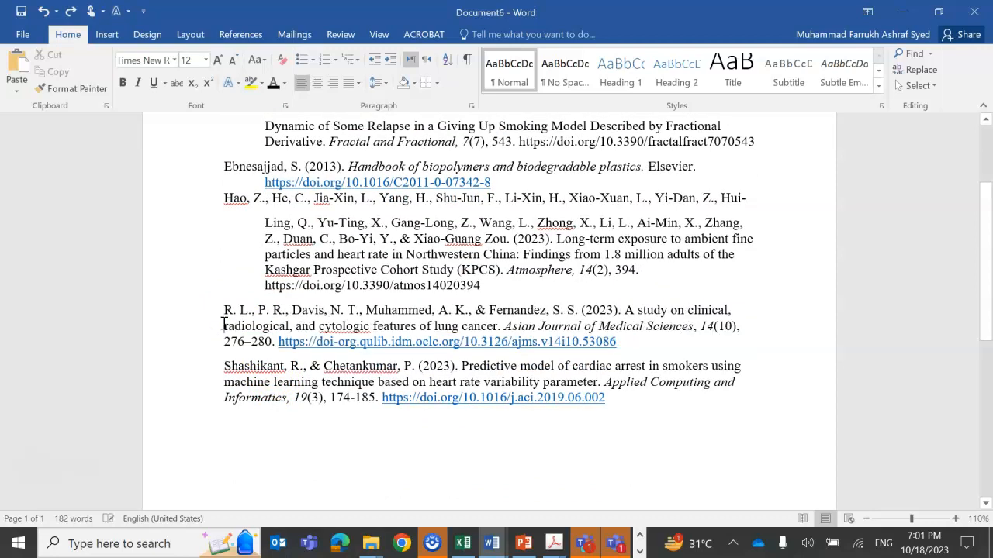
{"action": "key", "text": "Return"}
{"action": "key", "text": "Tab"}
Indent the last line of the lung cancer reference, starting at "Sciences", by one tab without an extra paragraph break.
{"action": "left_click", "coordinate": [224, 350]}
{"action": "key", "text": "Return"}
{"action": "key", "text": "Tab"}
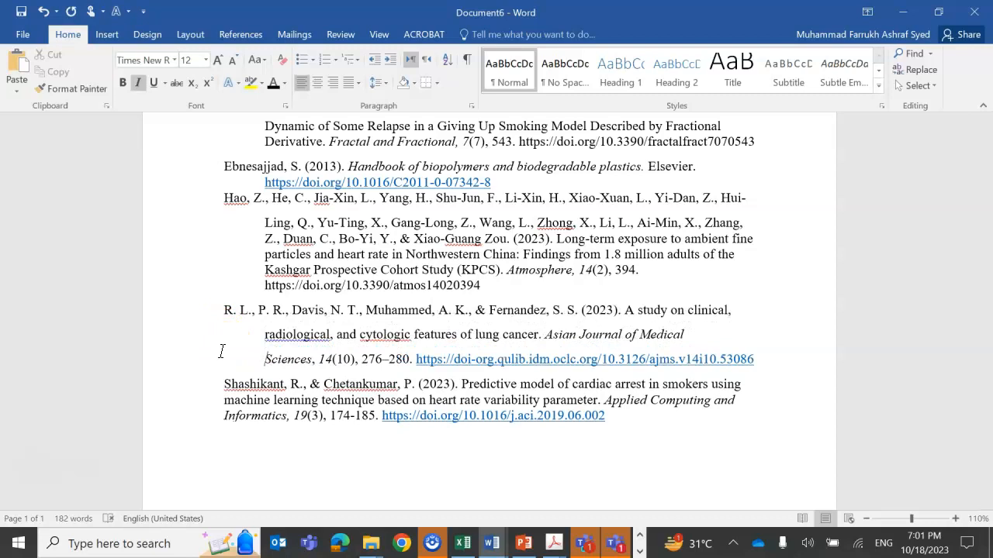
{"action": "key", "text": "ctrl+z"}
{"action": "key", "text": "ctrl+z"}
{"action": "key", "text": "Tab"}
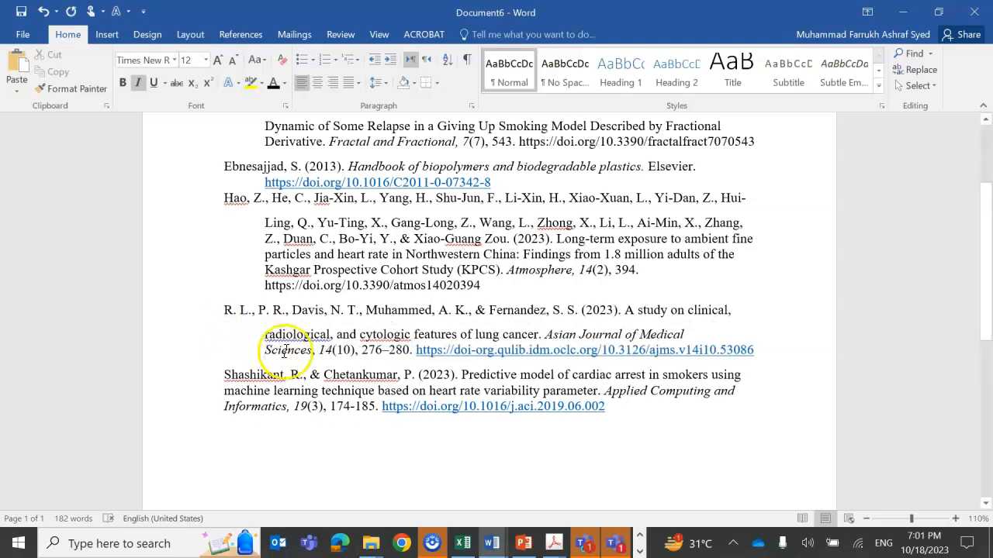
Break the cardiac arrest reference before "machine" and indent both continuation lines by one tab.
{"action": "scroll", "coordinate": [292, 357], "scroll_direction": "down", "scroll_amount": 2}
{"action": "left_click", "coordinate": [224, 318]}
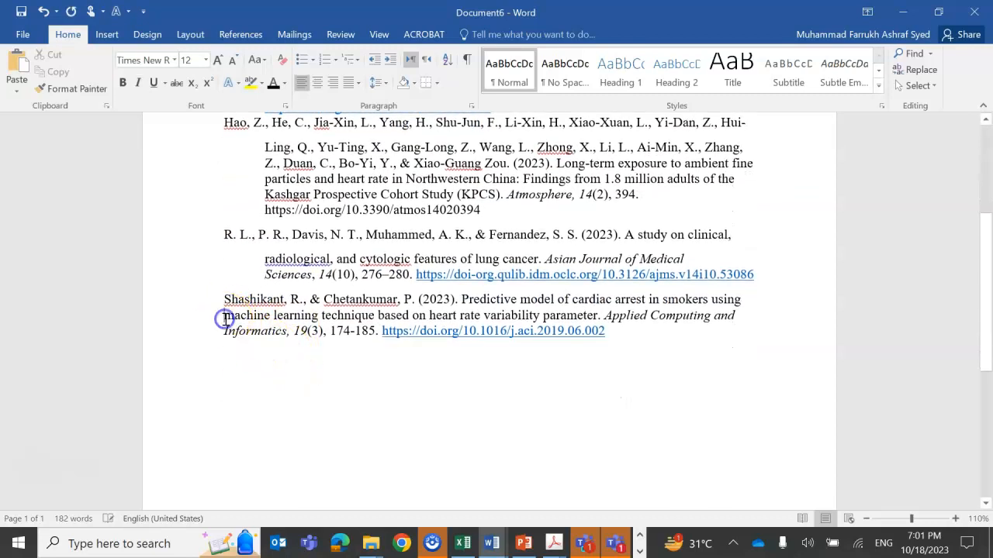
{"action": "key", "text": "Return"}
{"action": "key", "text": "Tab"}
{"action": "left_click", "coordinate": [225, 345]}
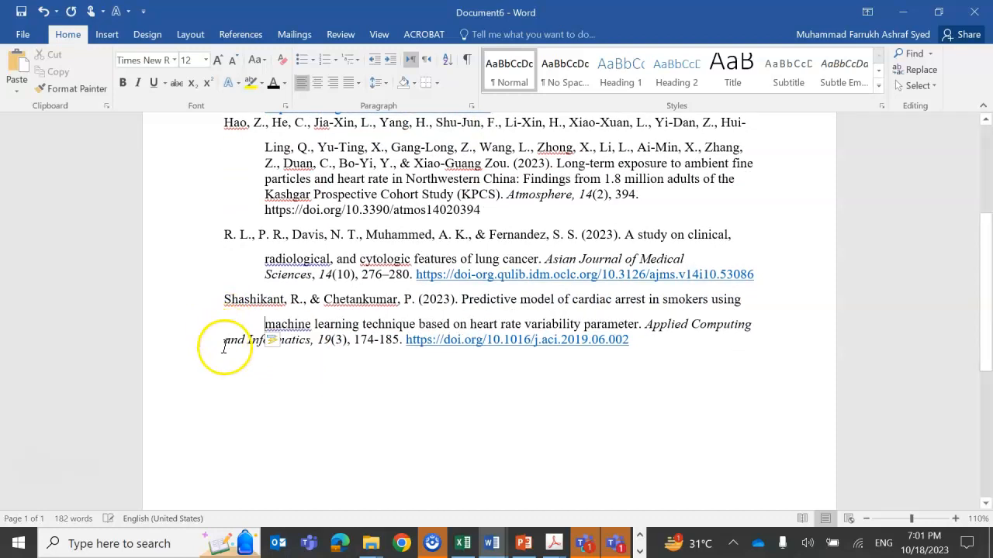
{"action": "key", "text": "Tab"}
Give all five references below the heading 1.0 line spacing and remove the space after their paragraphs.
{"action": "scroll", "coordinate": [226, 347], "scroll_direction": "up", "scroll_amount": 3}
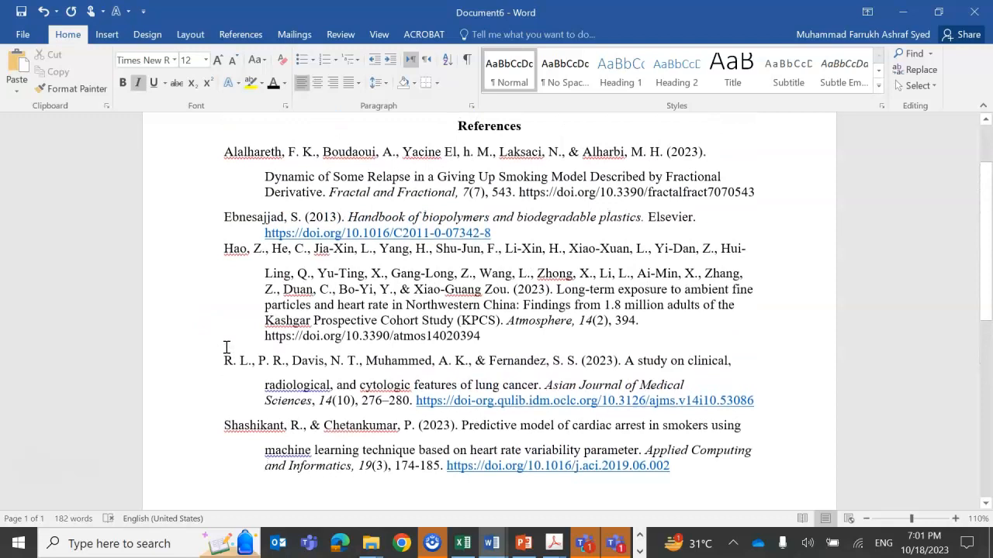
{"action": "left_click", "coordinate": [222, 152]}
{"action": "left_click_drag", "start_coordinate": [223, 151], "coordinate": [573, 476]}
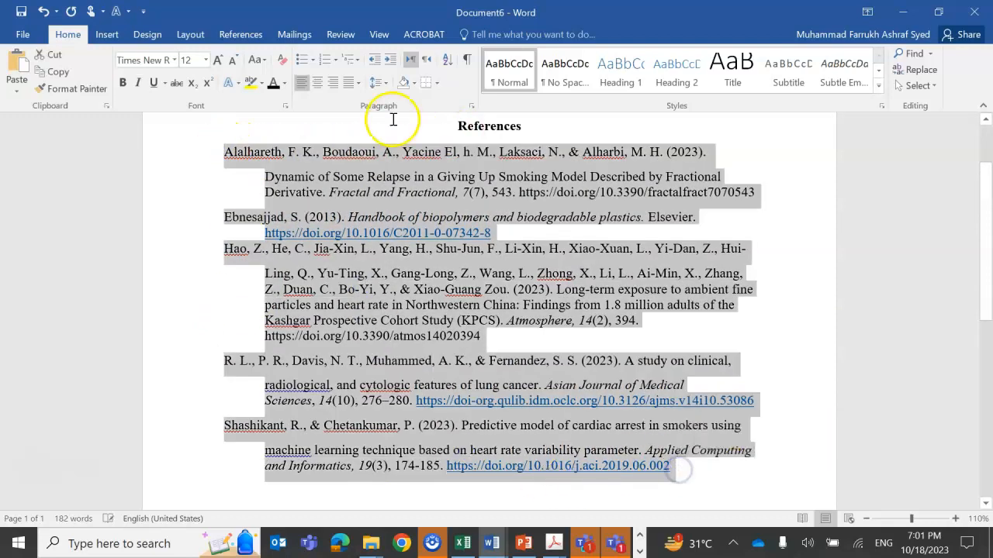
{"action": "left_click", "coordinate": [376, 82]}
{"action": "left_click", "coordinate": [394, 100]}
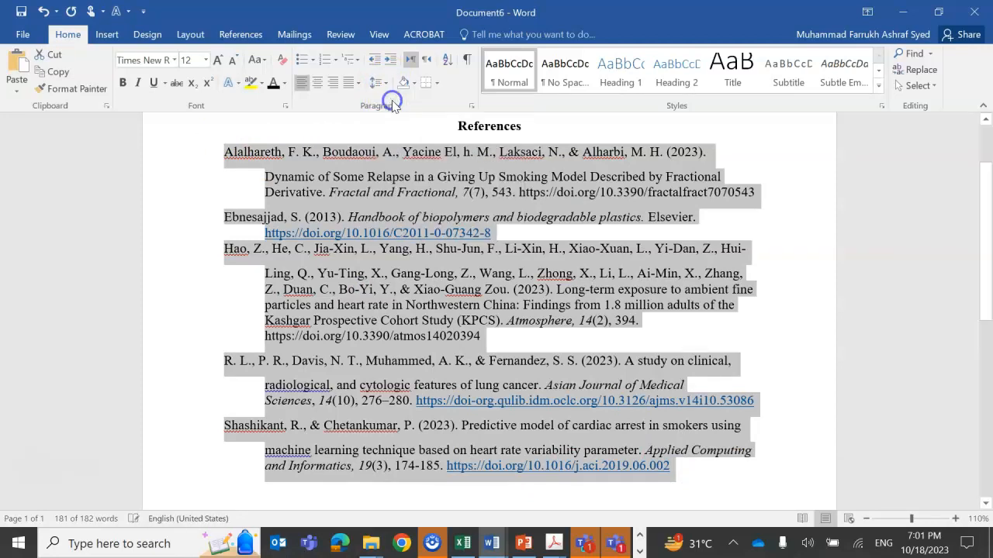
{"action": "left_click", "coordinate": [384, 83]}
{"action": "left_click", "coordinate": [407, 233]}
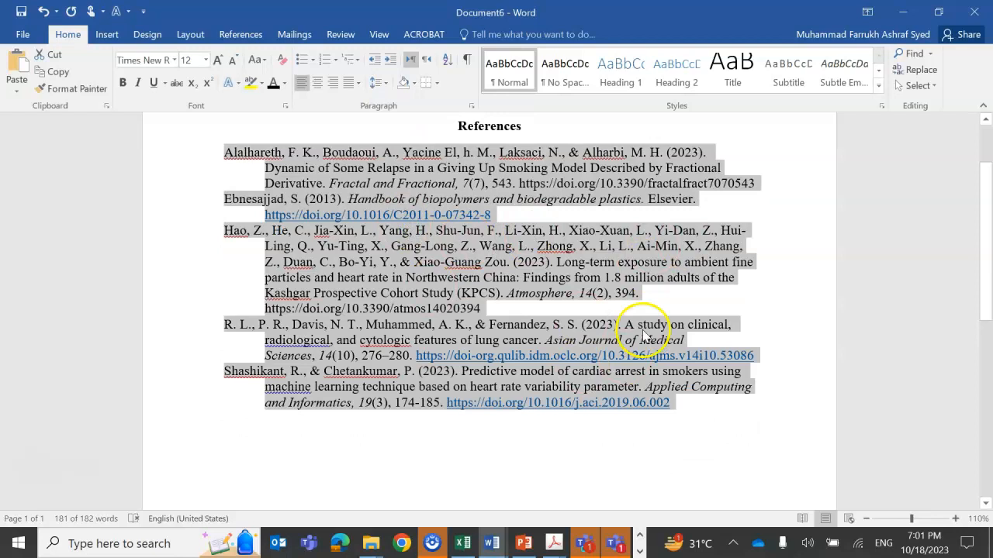
Set the line spacing of all five references to 2.0 and deselect them.
{"action": "left_click", "coordinate": [386, 83]}
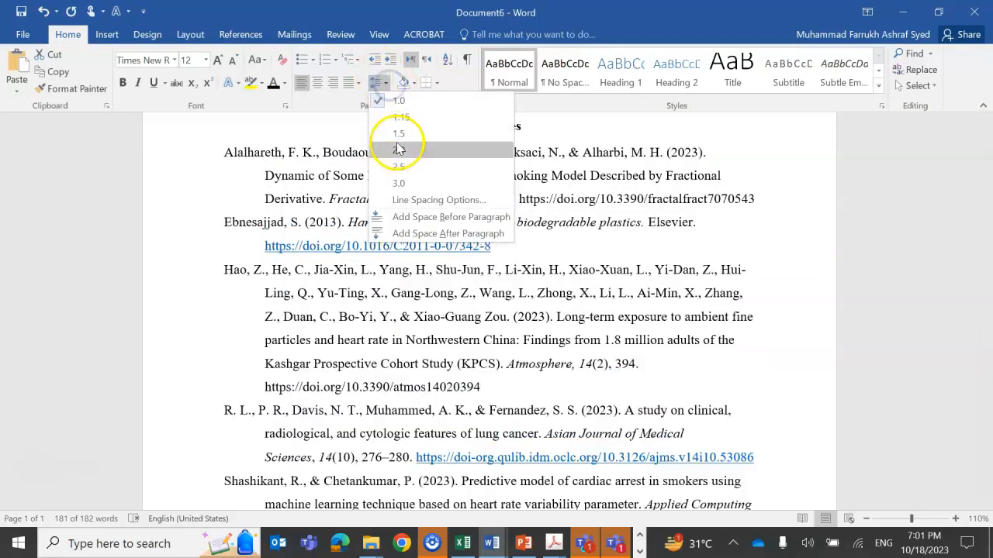
{"action": "left_click", "coordinate": [398, 149]}
{"action": "left_click", "coordinate": [507, 311]}
Examine the spacing, alphabetical order and hanging indents of the reference list from the heading to the last entry.
{"action": "scroll", "coordinate": [564, 322], "scroll_direction": "down", "scroll_amount": 3}
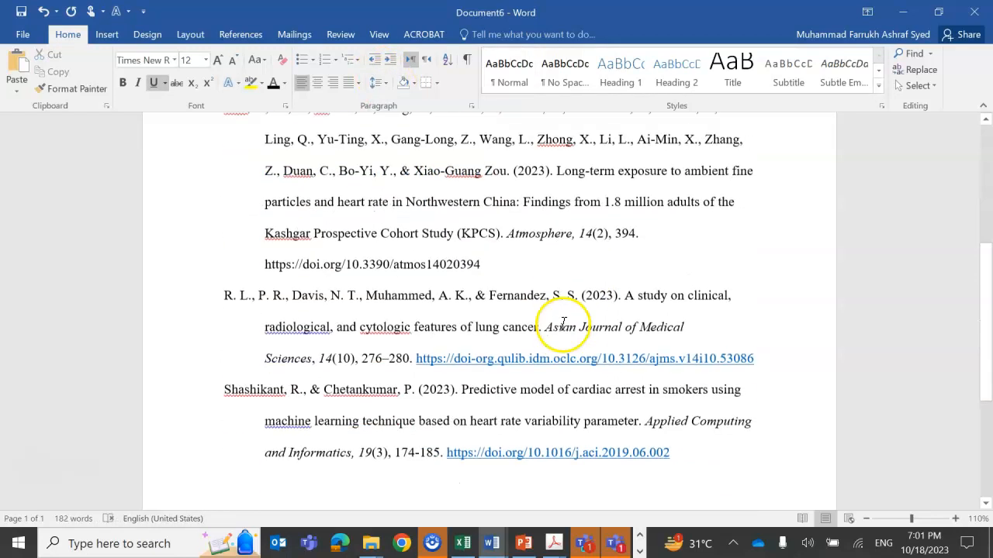
{"action": "scroll", "coordinate": [564, 323], "scroll_direction": "up", "scroll_amount": 4}
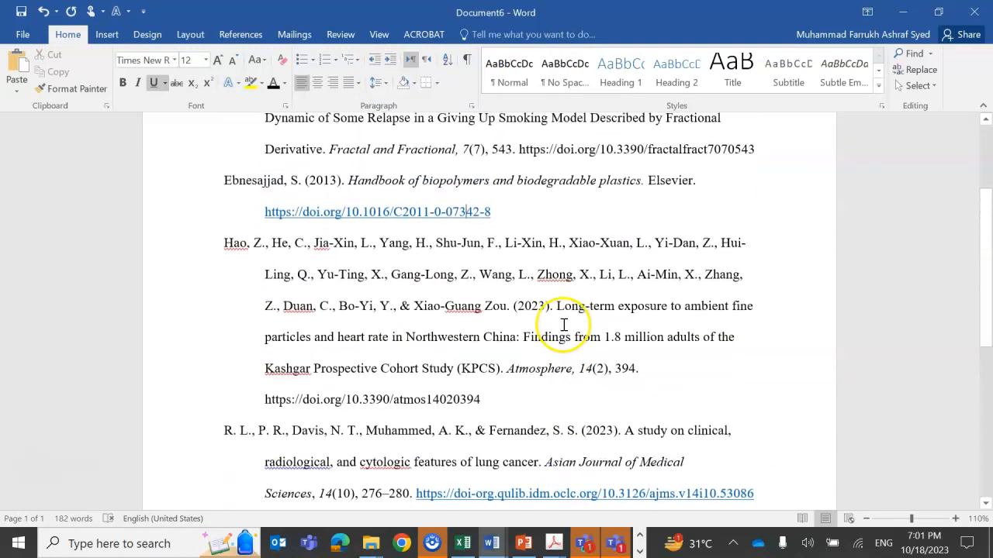
{"action": "scroll", "coordinate": [564, 324], "scroll_direction": "up", "scroll_amount": 2}
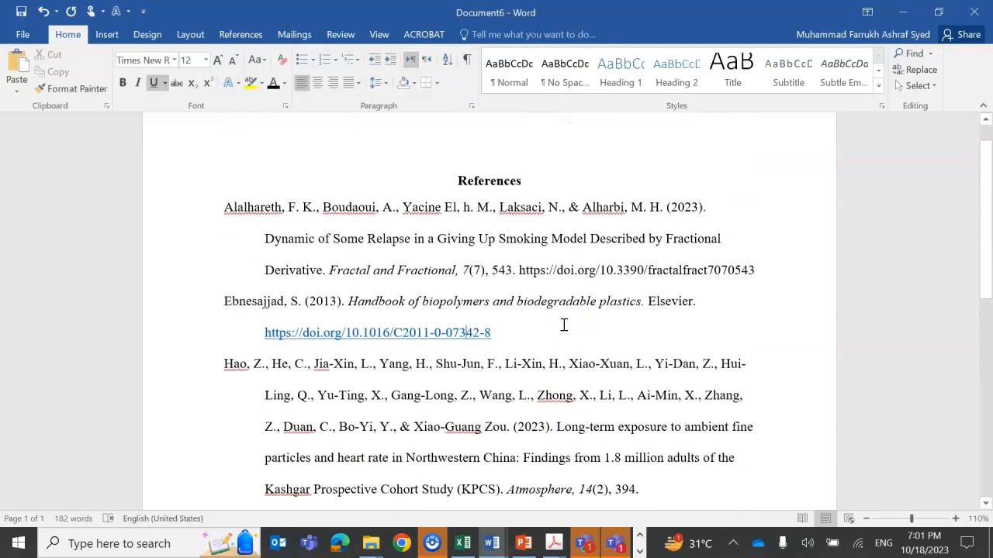
{"action": "scroll", "coordinate": [564, 324], "scroll_direction": "down", "scroll_amount": 3}
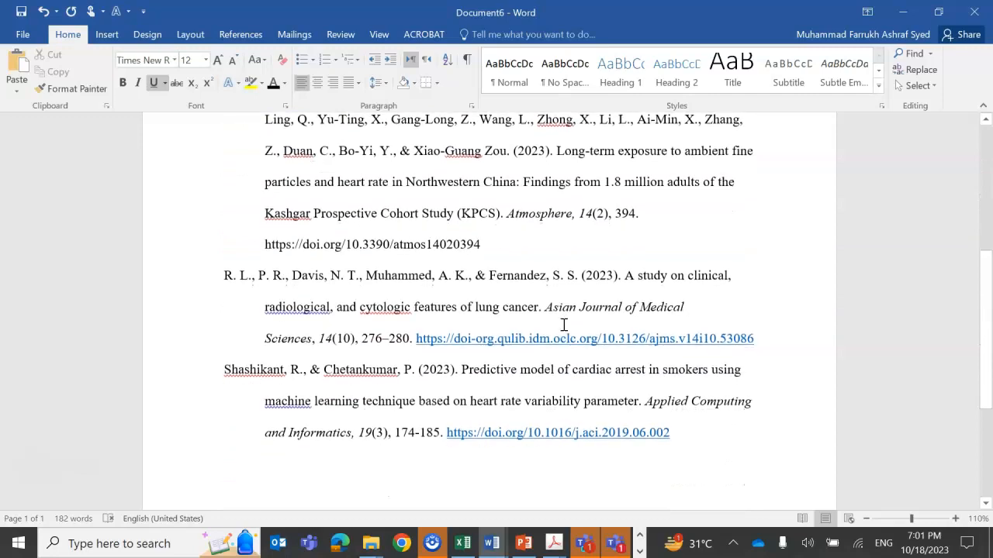
{"action": "scroll", "coordinate": [564, 324], "scroll_direction": "up", "scroll_amount": 3}
{"action": "scroll", "coordinate": [564, 325], "scroll_direction": "down", "scroll_amount": 2}
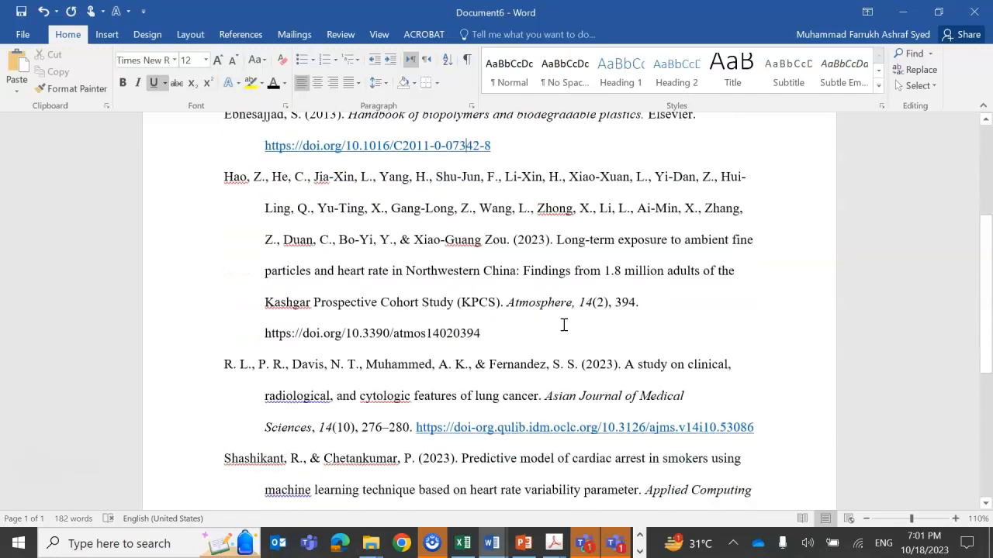
{"action": "scroll", "coordinate": [564, 324], "scroll_direction": "down", "scroll_amount": 2}
{"action": "scroll", "coordinate": [563, 324], "scroll_direction": "up", "scroll_amount": 4}
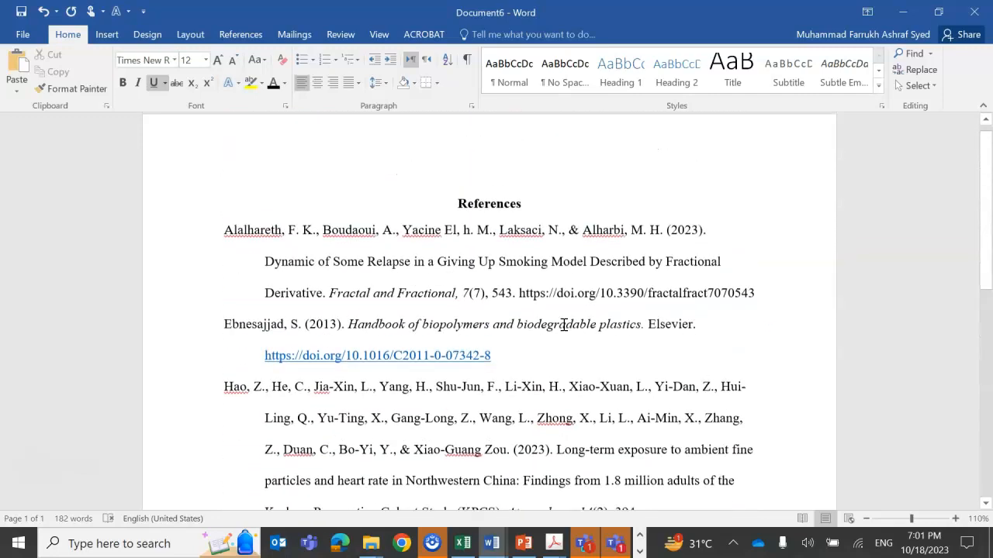
{"action": "scroll", "coordinate": [564, 324], "scroll_direction": "up", "scroll_amount": 1}
{"action": "left_click", "coordinate": [461, 223]}
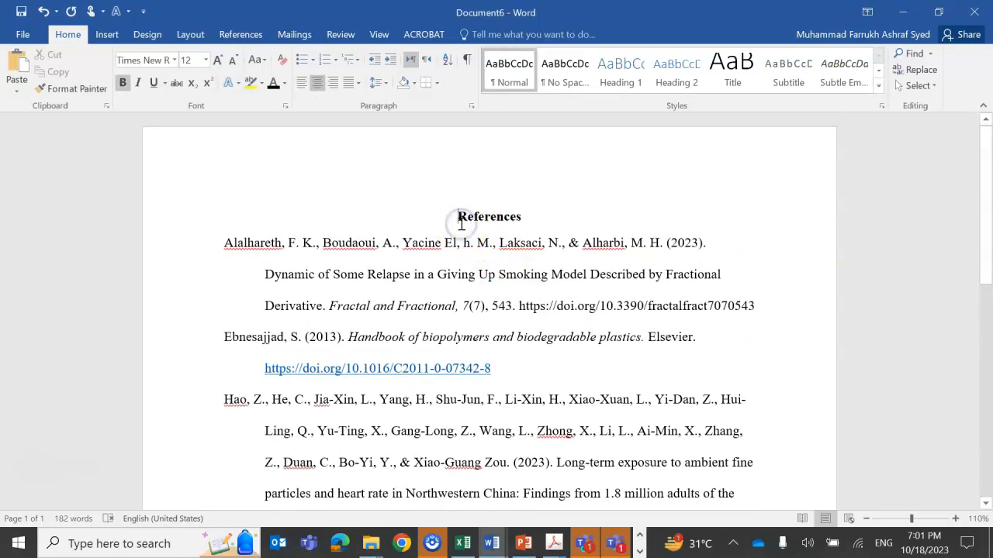
{"action": "scroll", "coordinate": [380, 318], "scroll_direction": "down", "scroll_amount": 1}
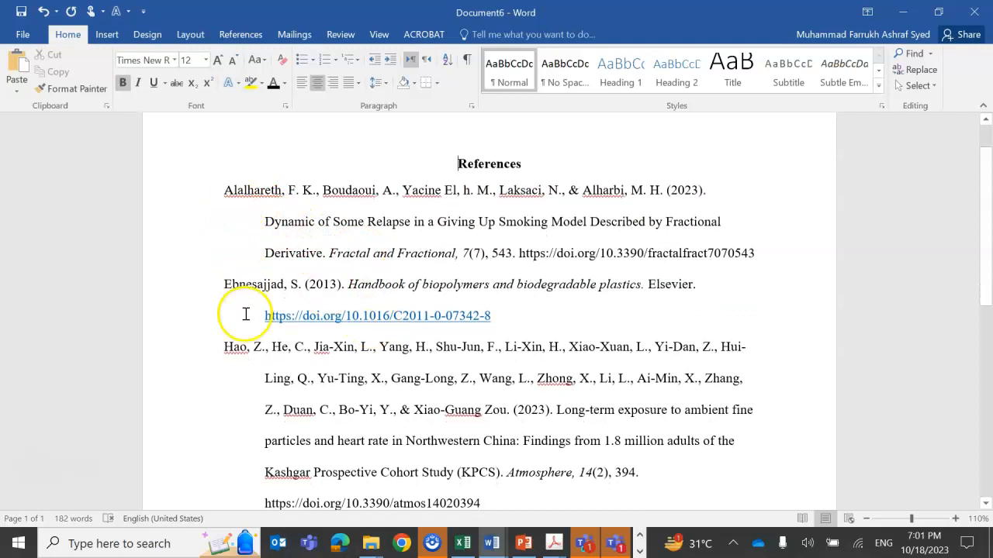
{"action": "scroll", "coordinate": [248, 349], "scroll_direction": "down", "scroll_amount": 3}
{"action": "scroll", "coordinate": [248, 343], "scroll_direction": "up", "scroll_amount": 2}
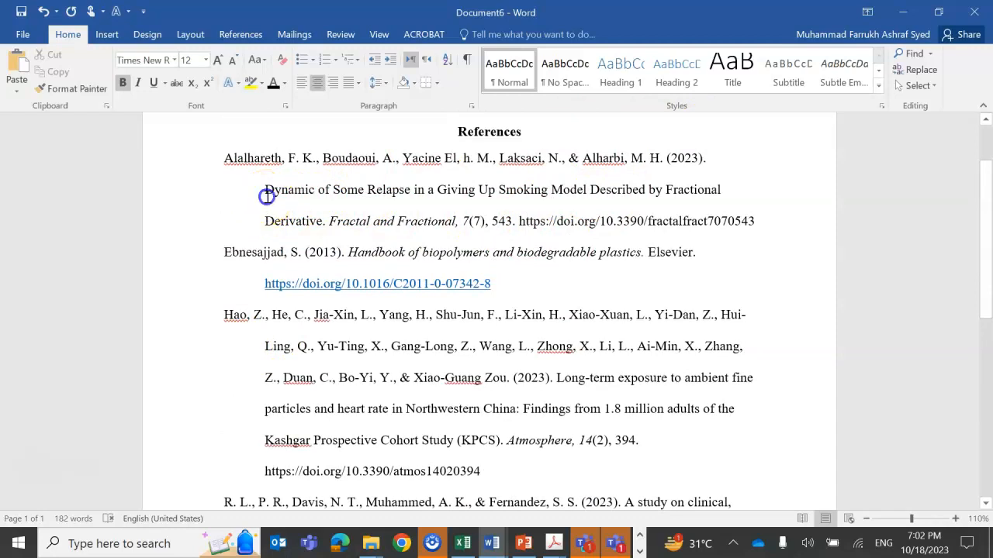
Change "Some Relapse" to lowercase "some relapse" in the title of the giving up smoking model reference.
{"action": "left_click_drag", "start_coordinate": [265, 193], "coordinate": [317, 219]}
{"action": "left_click", "coordinate": [348, 254]}
{"action": "left_click", "coordinate": [339, 192]}
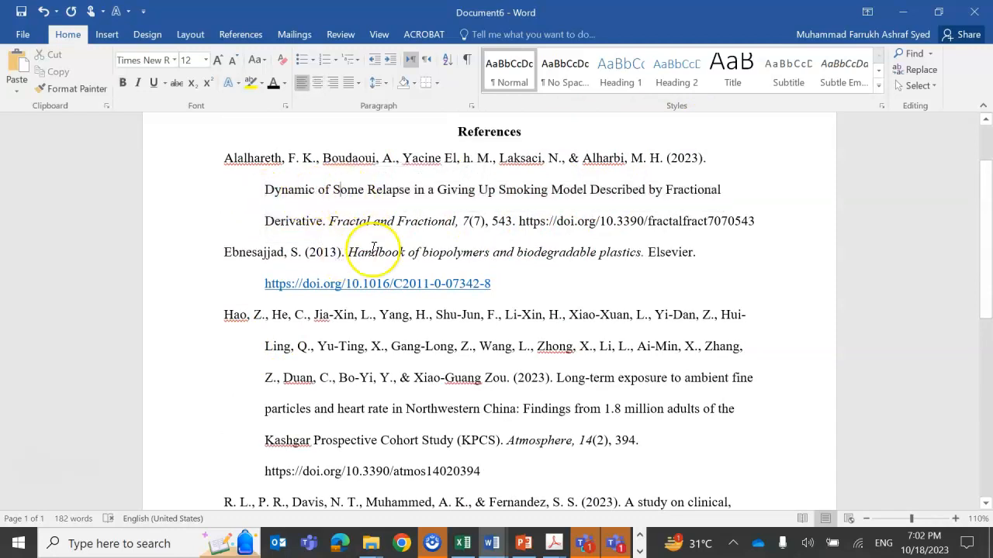
{"action": "key", "text": "BackSpace"}
{"action": "type", "text": "s"}
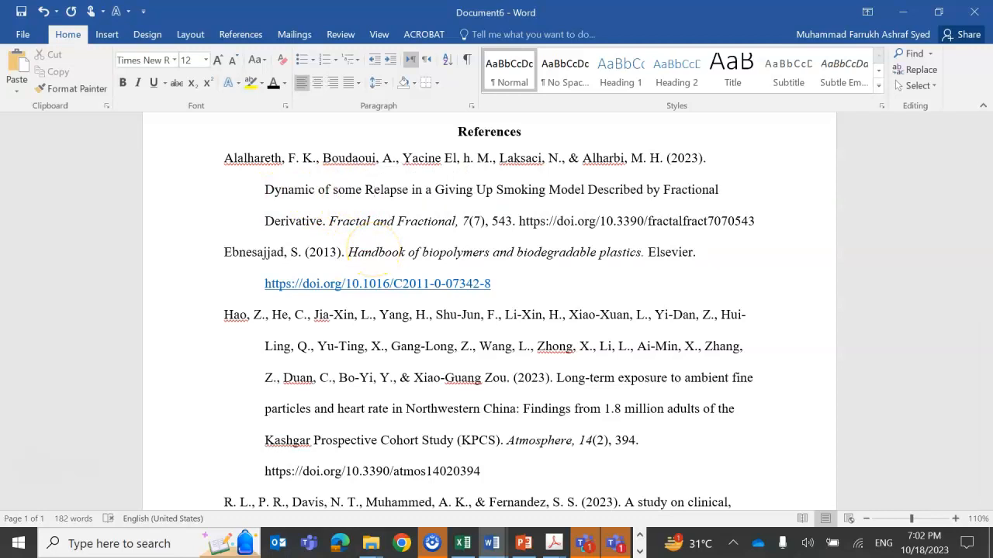
{"action": "key", "text": "BackSpace"}
{"action": "type", "text": "s"}
{"action": "key", "text": "Right"}
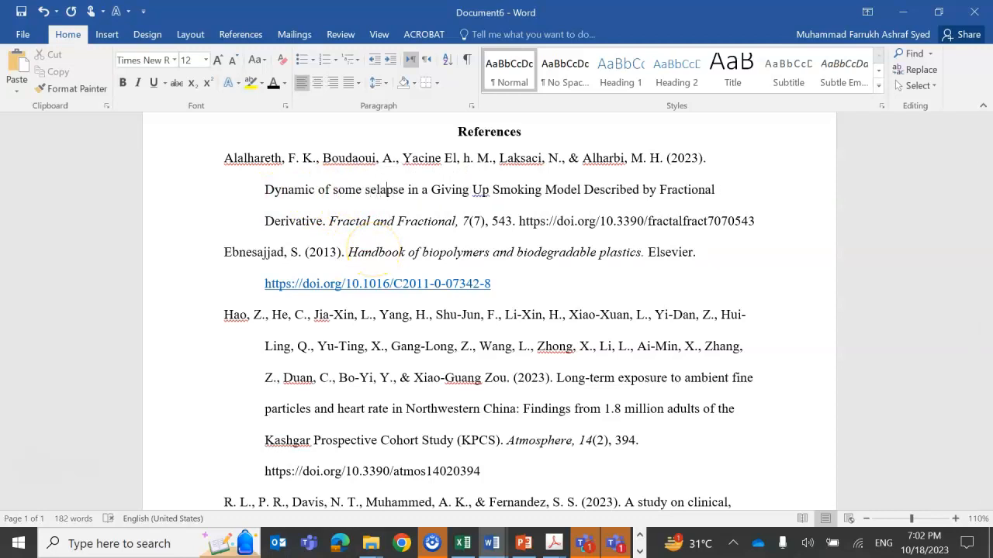
{"action": "key", "text": "Delete"}
{"action": "type", "text": "r"}
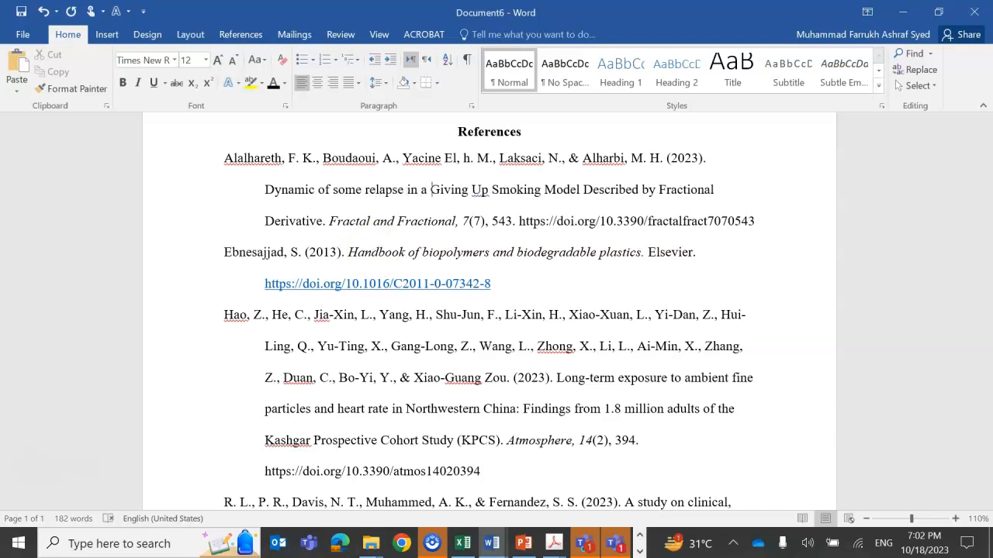
Change "Giving Up Smoking" to lowercase "giving up smoking" in the first reference's title.
{"action": "key", "text": "BackSpace"}
{"action": "type", "text": "g"}
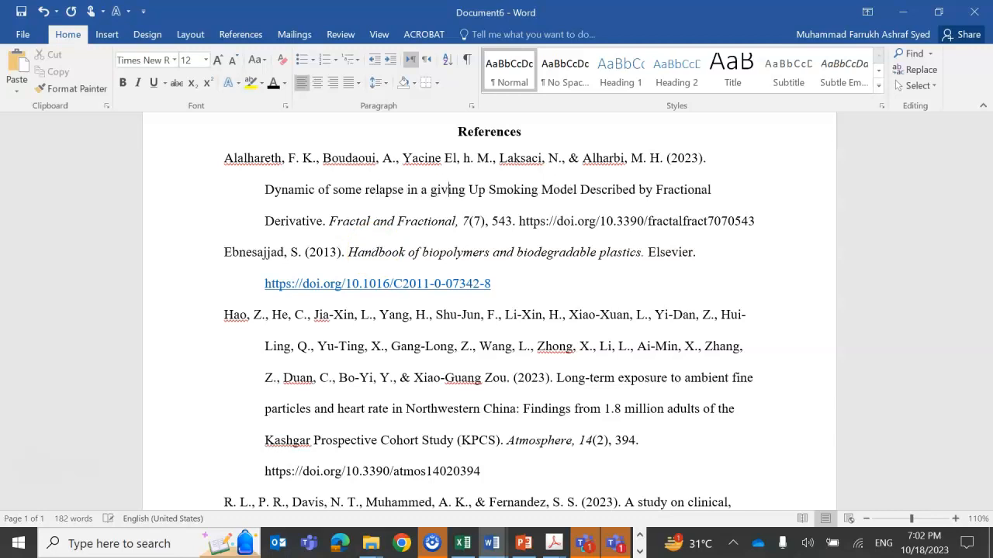
{"action": "key", "text": "BackSpace"}
{"action": "type", "text": "u"}
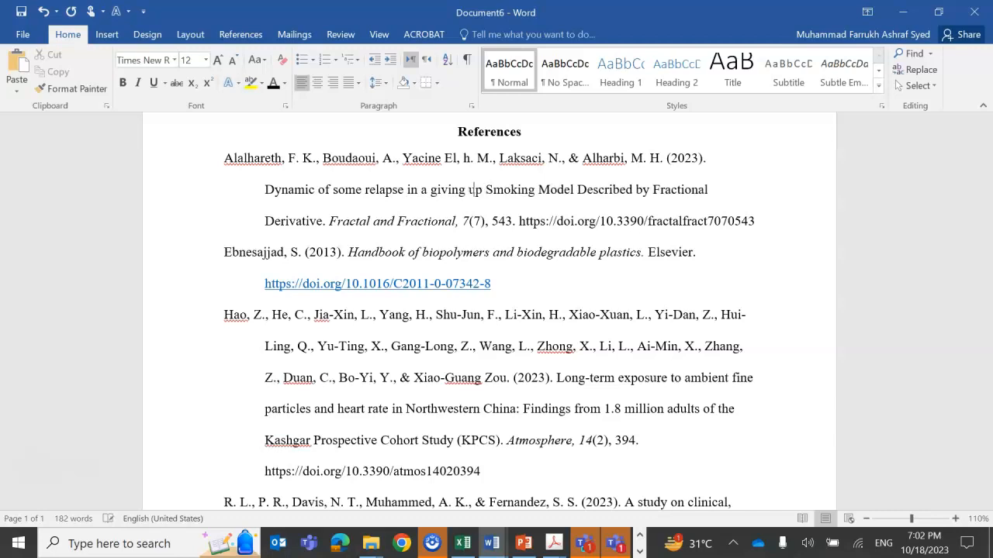
{"action": "left_click", "coordinate": [493, 190]}
{"action": "key", "text": "BackSpace"}
{"action": "type", "text": "s"}
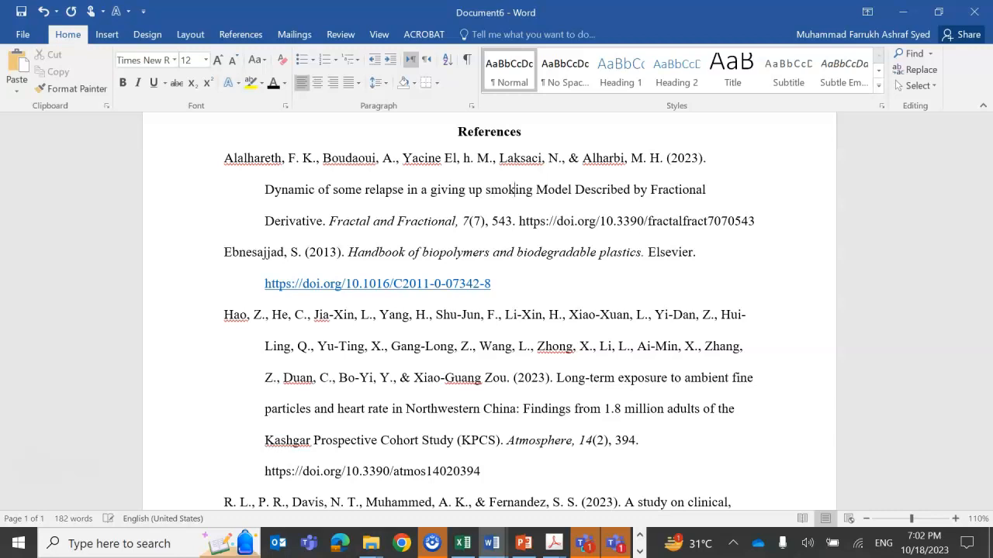
Change the rest of the first reference's title to lowercase, reading "model described by fractional derivative".
{"action": "type", "text": "m"}
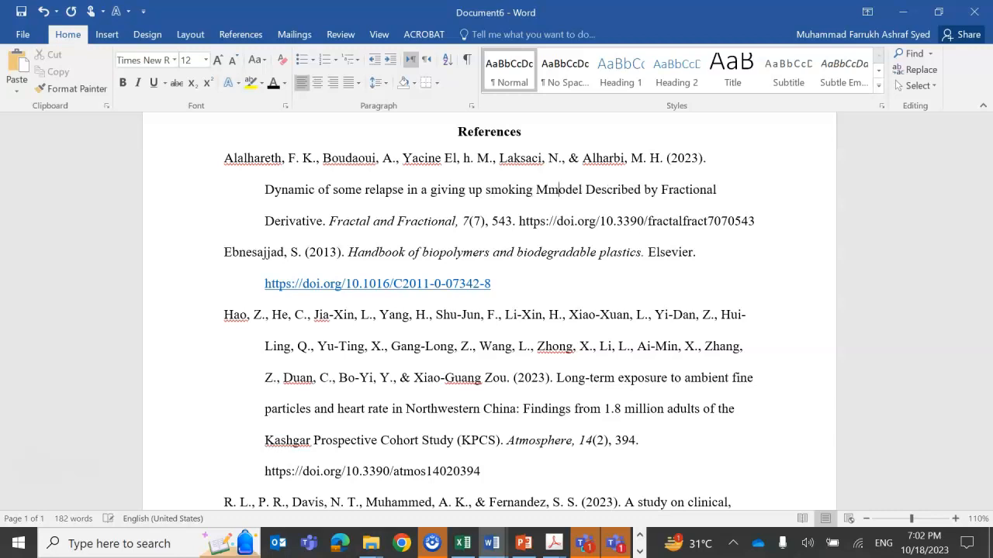
{"action": "key", "text": "BackSpace"}
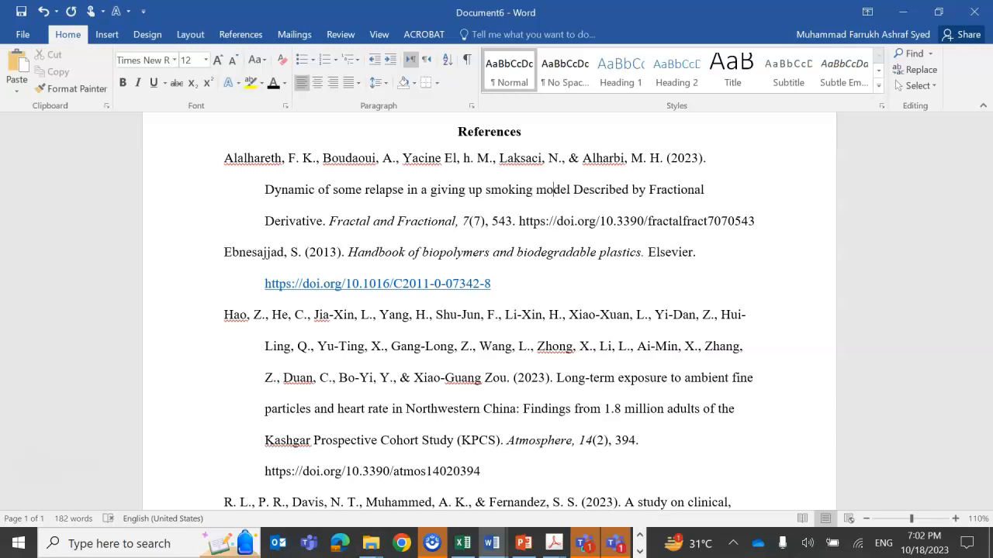
{"action": "key", "text": "BackSpace"}
{"action": "type", "text": "d"}
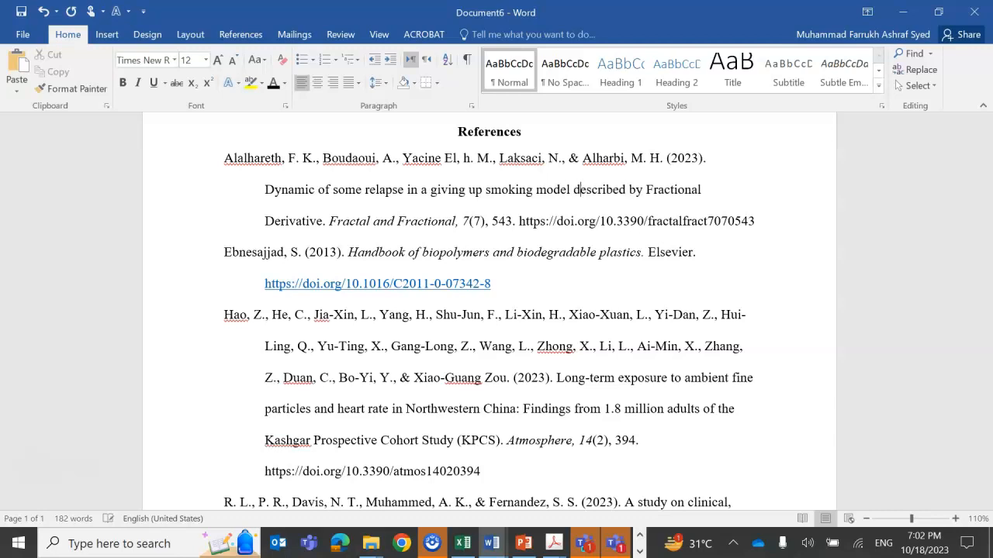
{"action": "left_click", "coordinate": [651, 193]}
{"action": "key", "text": "BackSpace"}
{"action": "type", "text": "f"}
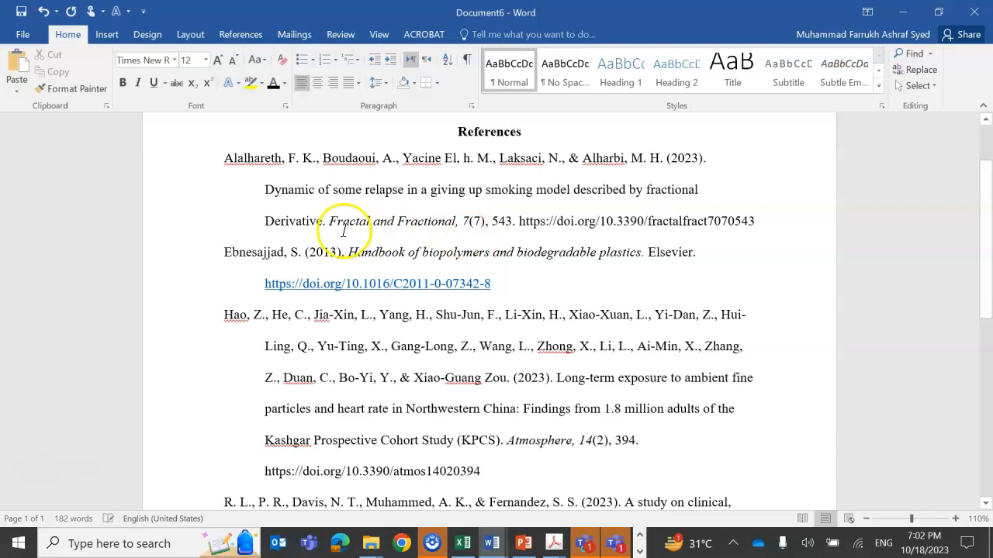
{"action": "left_click", "coordinate": [274, 225]}
{"action": "key", "text": "BackSpace"}
{"action": "type", "text": "d"}
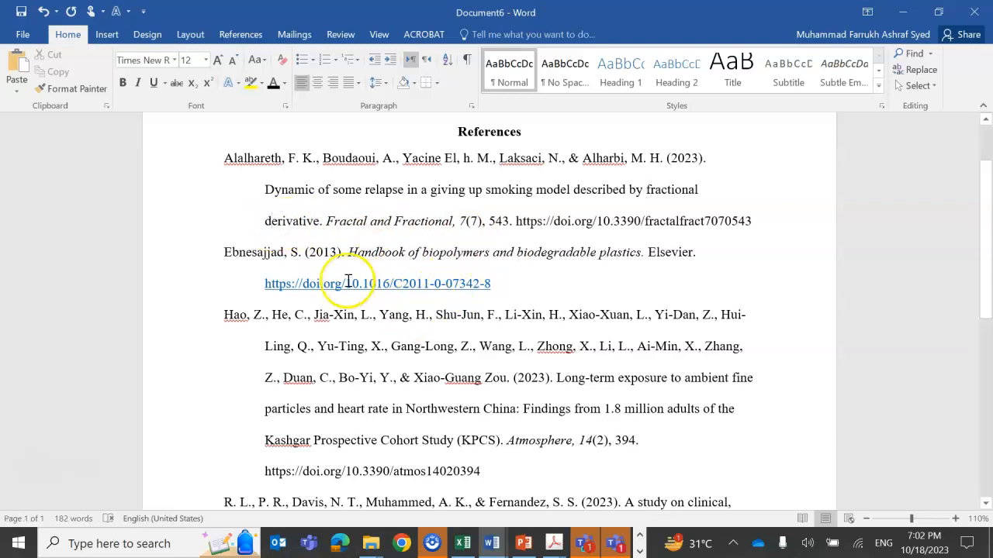
{"action": "left_click", "coordinate": [319, 230]}
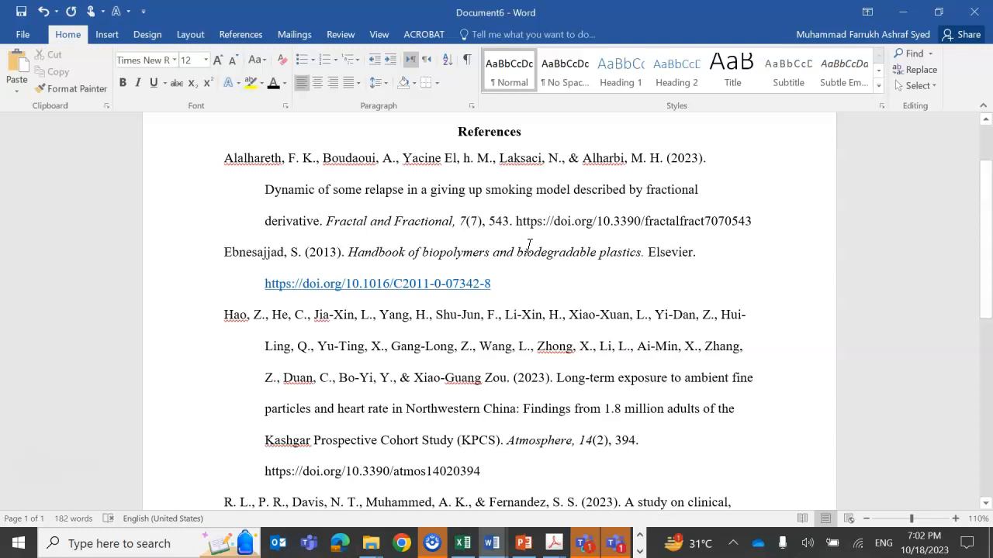
{"action": "left_click", "coordinate": [754, 220]}
{"action": "key", "text": "Return"}
{"action": "key", "text": "Delete"}
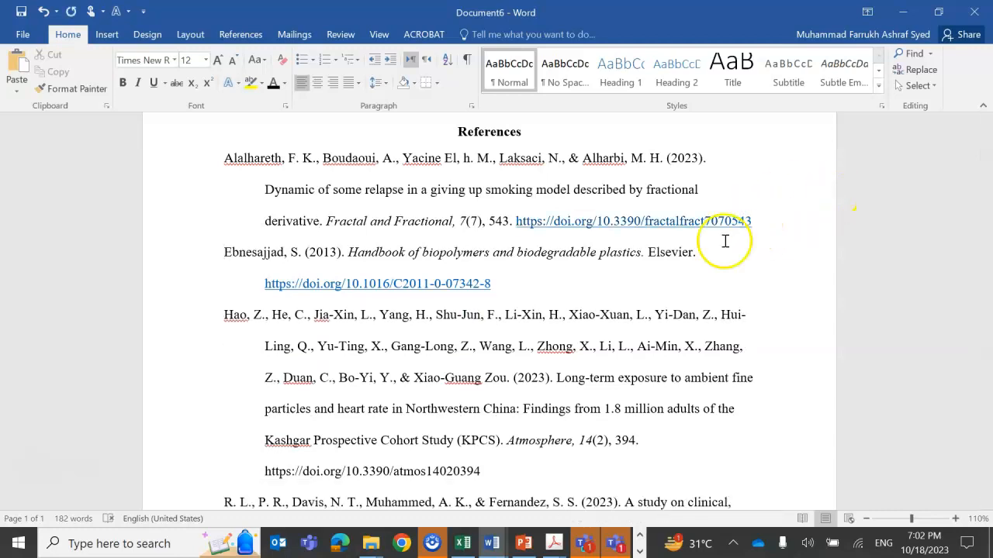
{"action": "scroll", "coordinate": [652, 321], "scroll_direction": "down", "scroll_amount": 3}
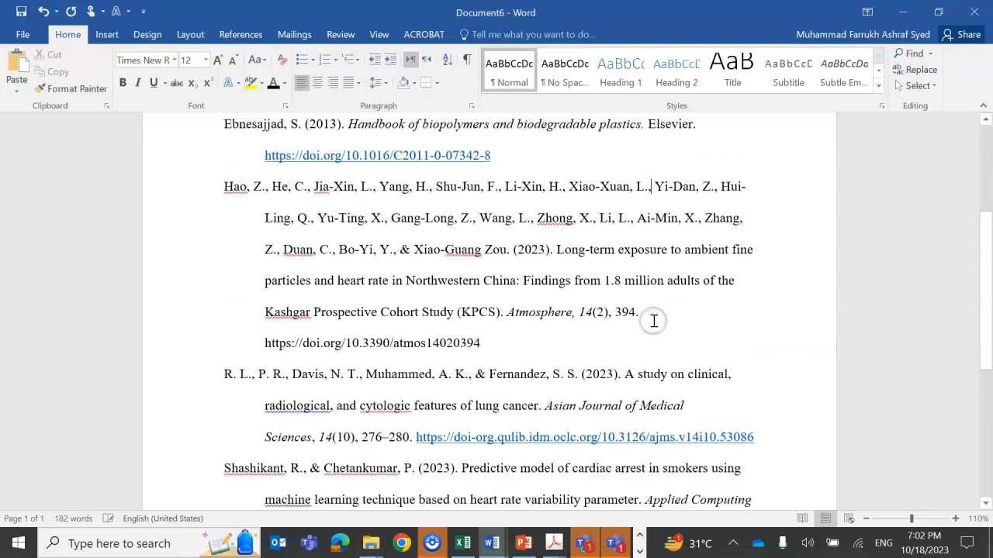
{"action": "left_click", "coordinate": [480, 323]}
{"action": "key", "text": "Return"}
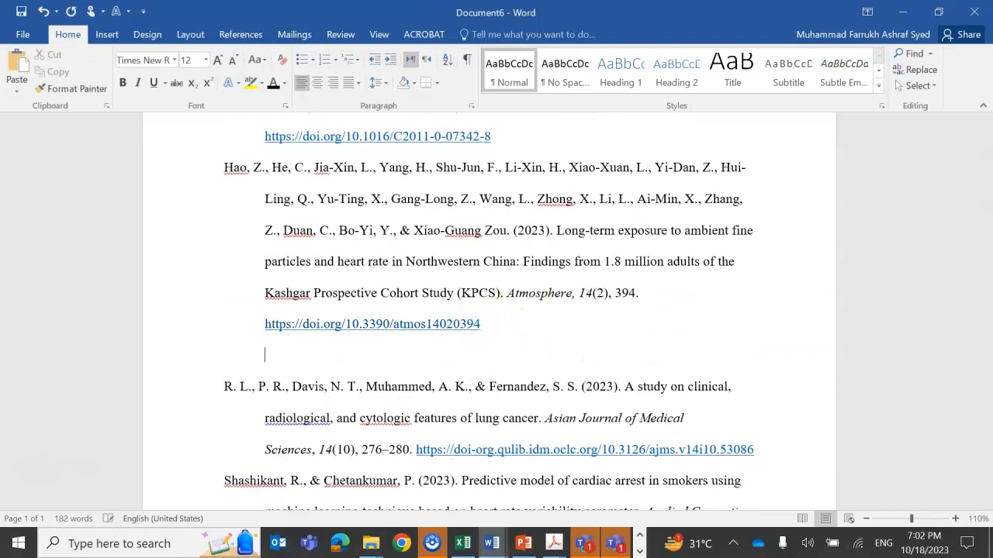
{"action": "key", "text": "Delete"}
Review the whole reference list from heading to last entry, checking DOI links, italics, sentence-case titles, spacing and hanging indents.
{"action": "scroll", "coordinate": [484, 323], "scroll_direction": "down", "scroll_amount": 2}
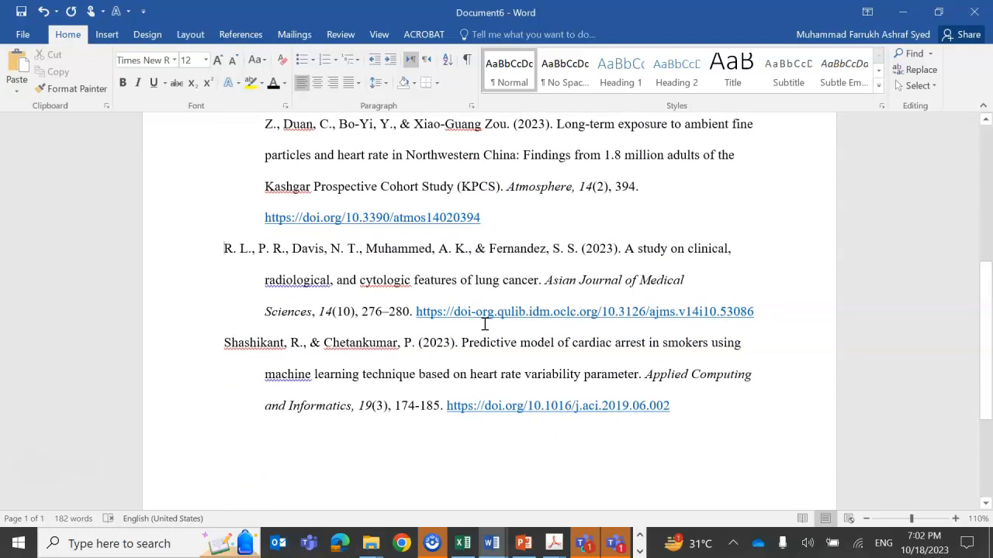
{"action": "scroll", "coordinate": [484, 324], "scroll_direction": "up", "scroll_amount": 2}
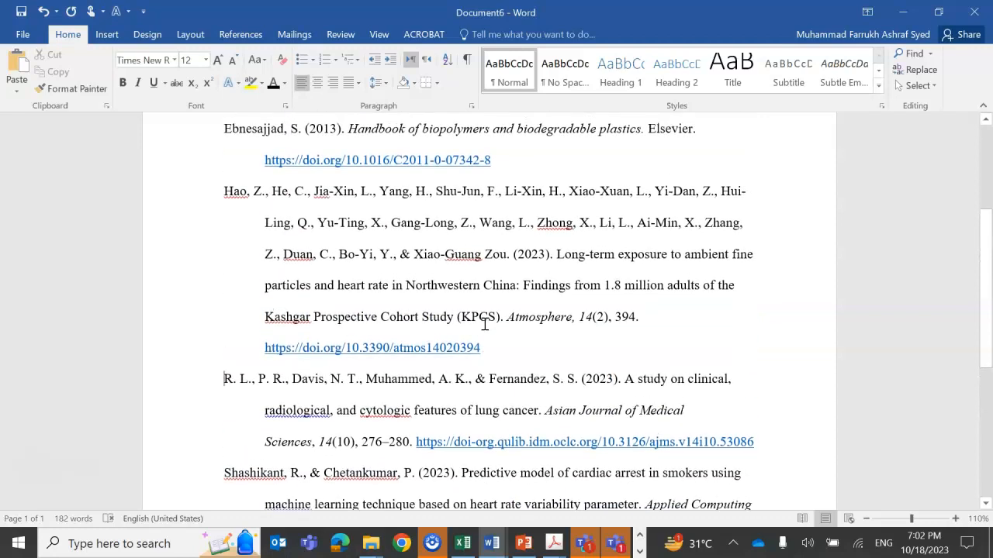
{"action": "scroll", "coordinate": [485, 323], "scroll_direction": "down", "scroll_amount": 2}
{"action": "scroll", "coordinate": [485, 323], "scroll_direction": "up", "scroll_amount": 4}
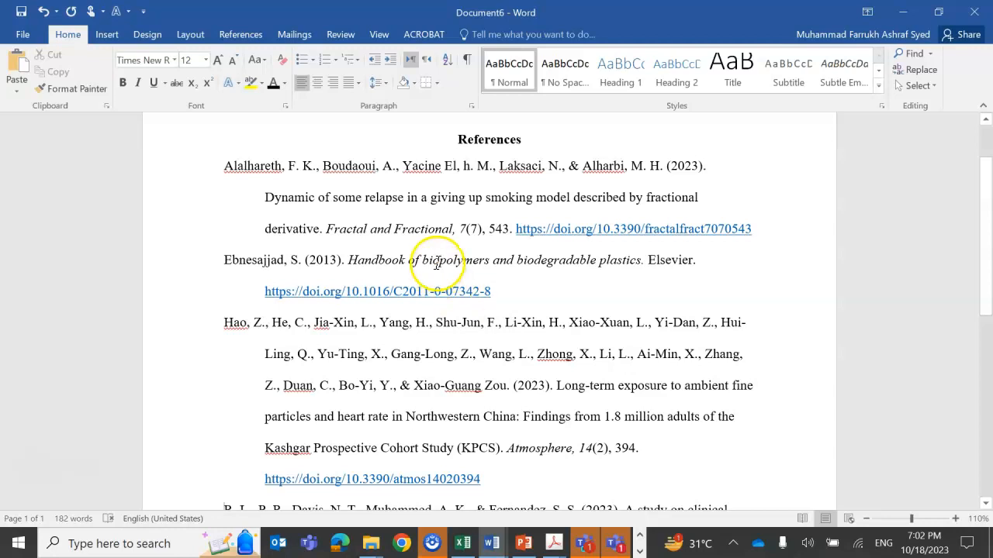
{"action": "scroll", "coordinate": [665, 395], "scroll_direction": "down", "scroll_amount": 1}
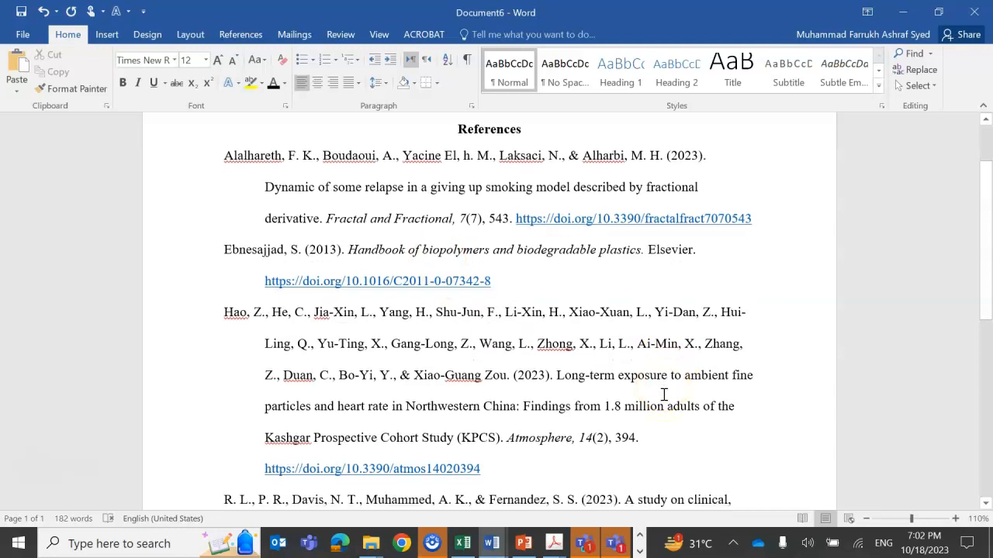
{"action": "left_click", "coordinate": [587, 381]}
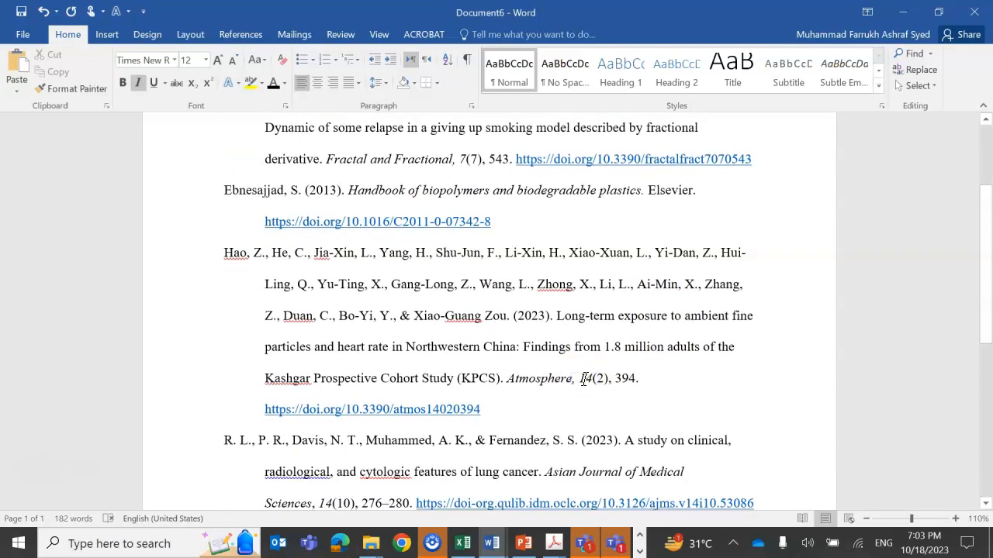
{"action": "scroll", "coordinate": [586, 380], "scroll_direction": "down", "scroll_amount": 2}
{"action": "scroll", "coordinate": [585, 380], "scroll_direction": "down", "scroll_amount": 3}
{"action": "scroll", "coordinate": [584, 379], "scroll_direction": "up", "scroll_amount": 4}
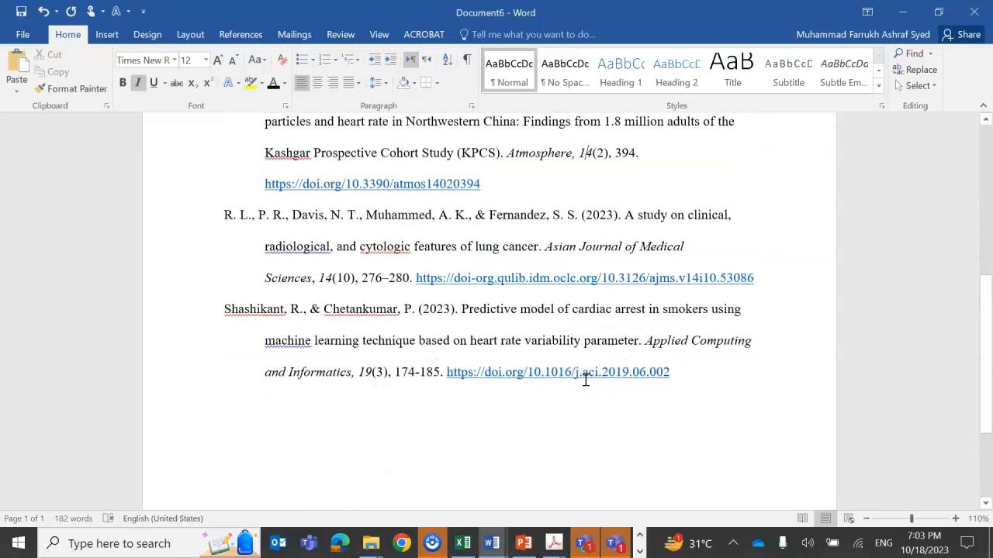
{"action": "scroll", "coordinate": [585, 379], "scroll_direction": "up", "scroll_amount": 3}
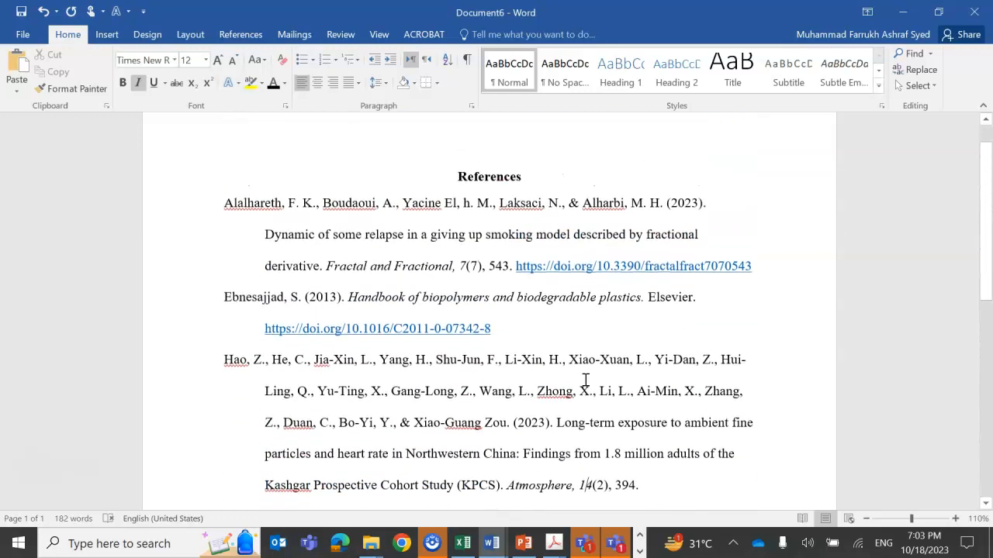
{"action": "scroll", "coordinate": [586, 380], "scroll_direction": "down", "scroll_amount": 5}
{"action": "scroll", "coordinate": [586, 380], "scroll_direction": "up", "scroll_amount": 5}
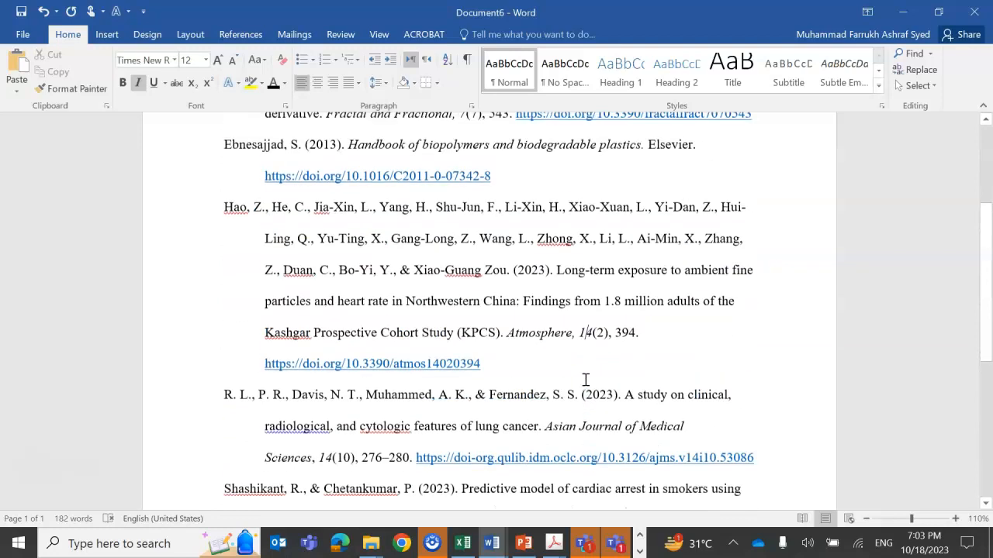
{"action": "left_click", "coordinate": [511, 286]}
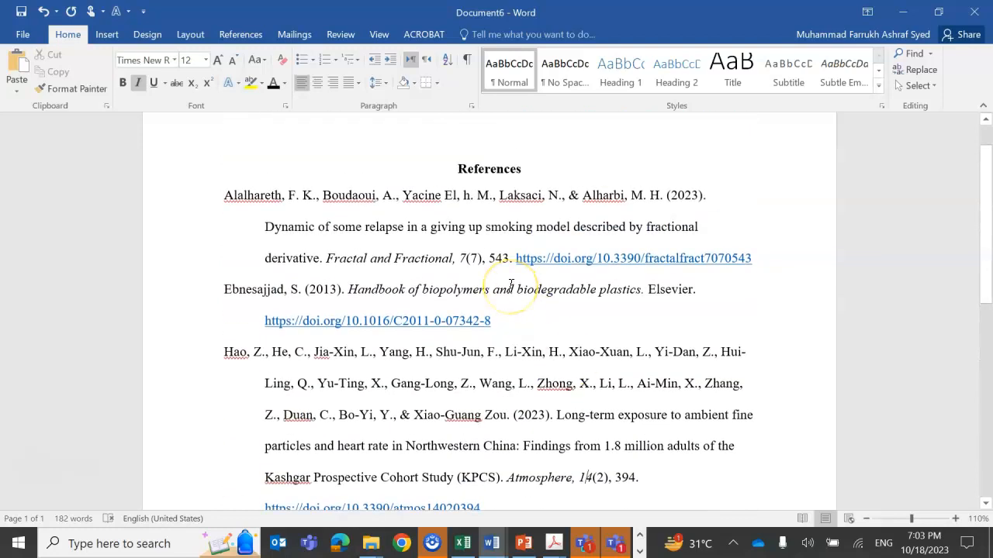
{"action": "left_click", "coordinate": [472, 283]}
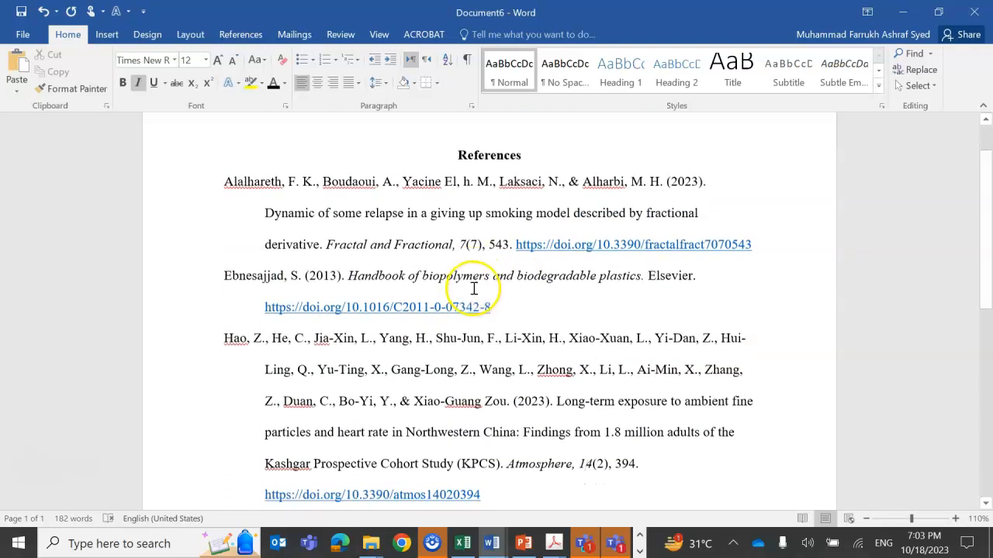
{"action": "scroll", "coordinate": [473, 285], "scroll_direction": "down", "scroll_amount": 4}
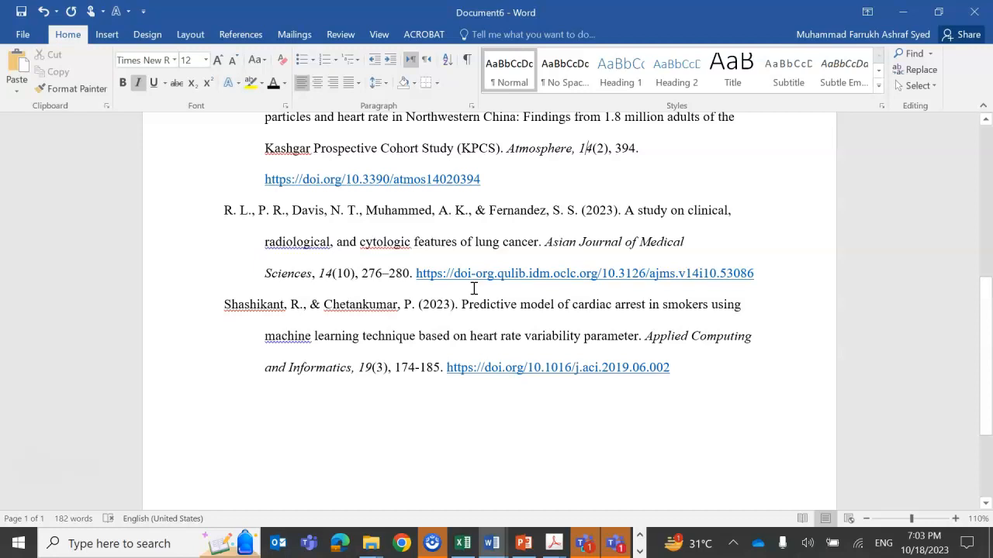
{"action": "scroll", "coordinate": [473, 288], "scroll_direction": "up", "scroll_amount": 5}
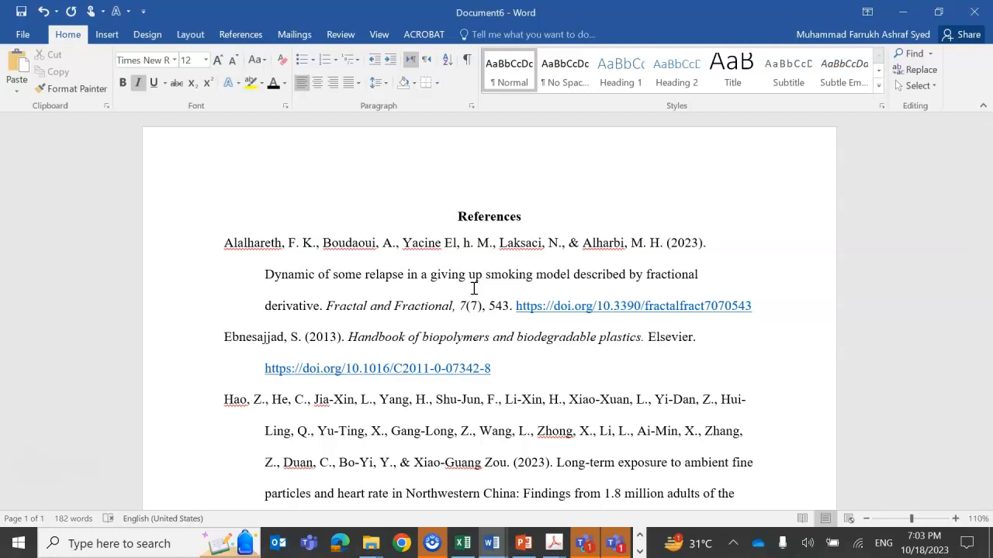
{"action": "scroll", "coordinate": [476, 380], "scroll_direction": "down", "scroll_amount": 5}
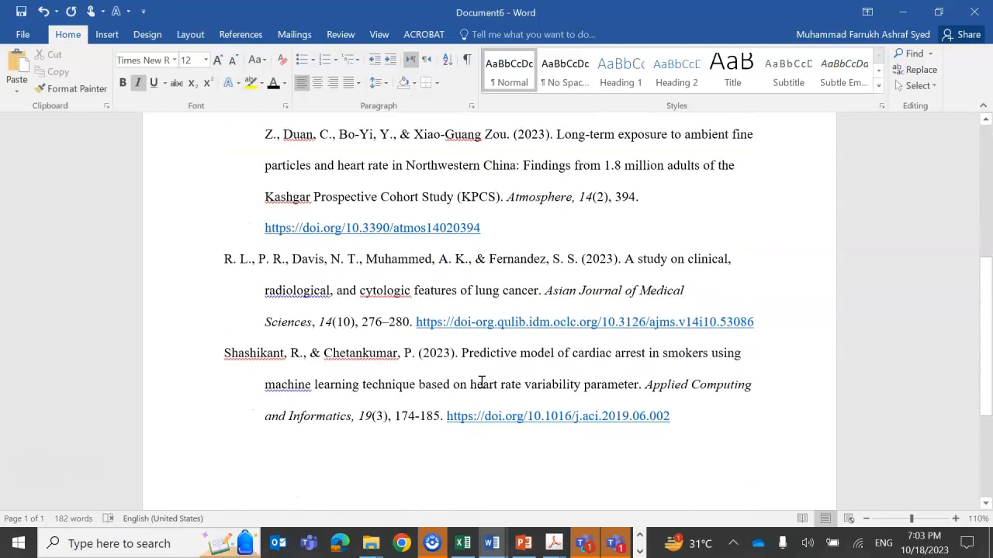
{"action": "left_click", "coordinate": [481, 382]}
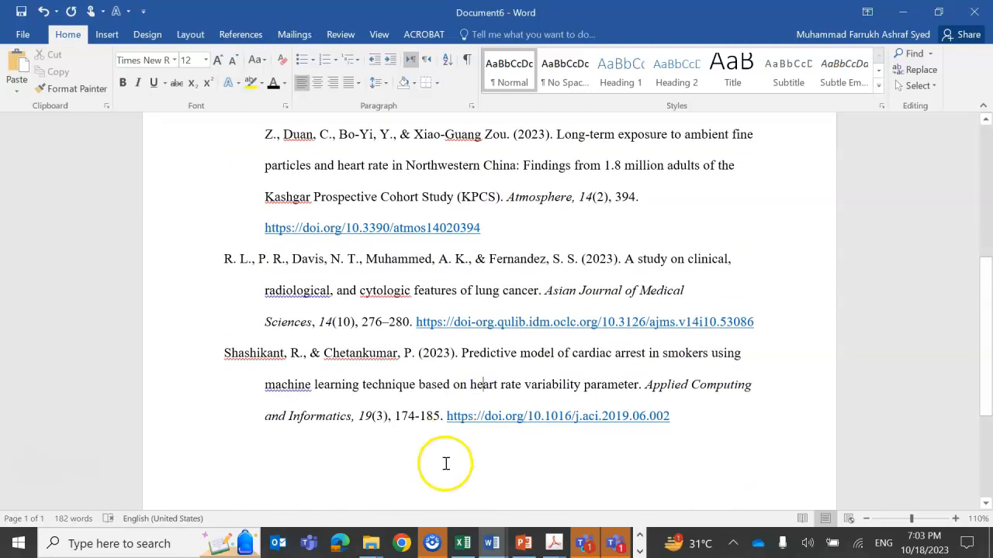